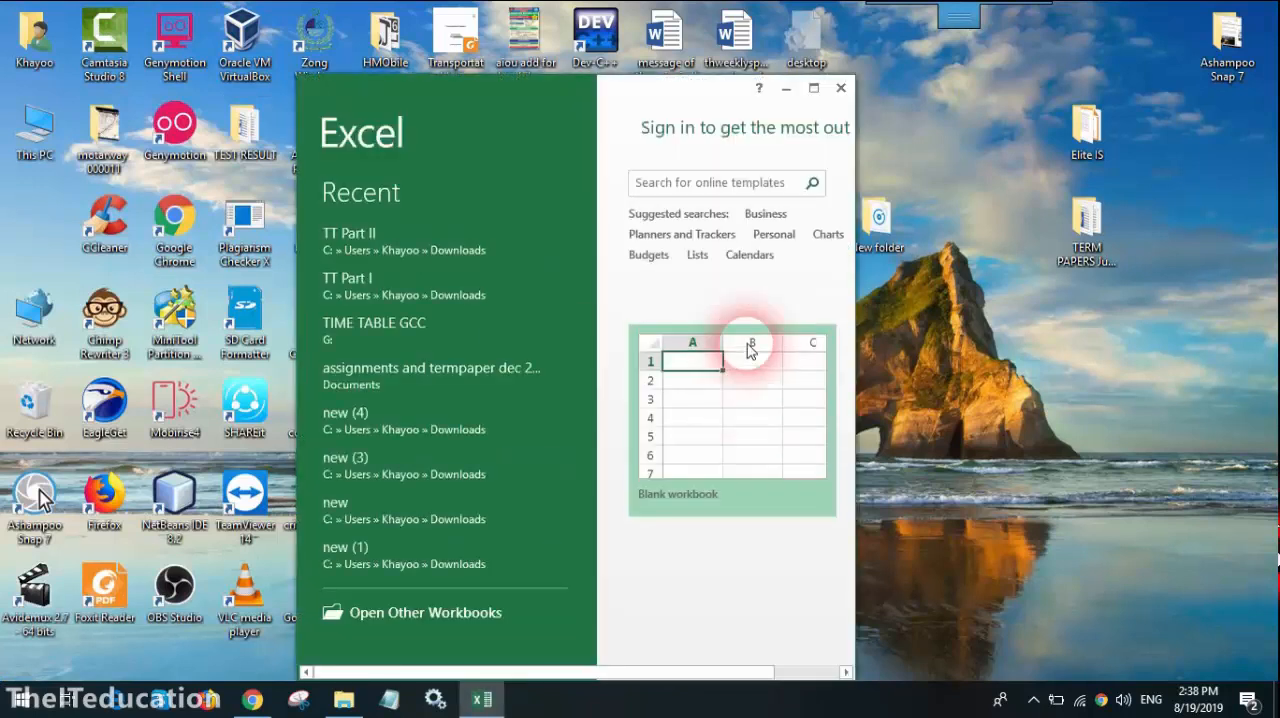
Step: Maximize the start window and create a blank workbook
left_click(812, 90)
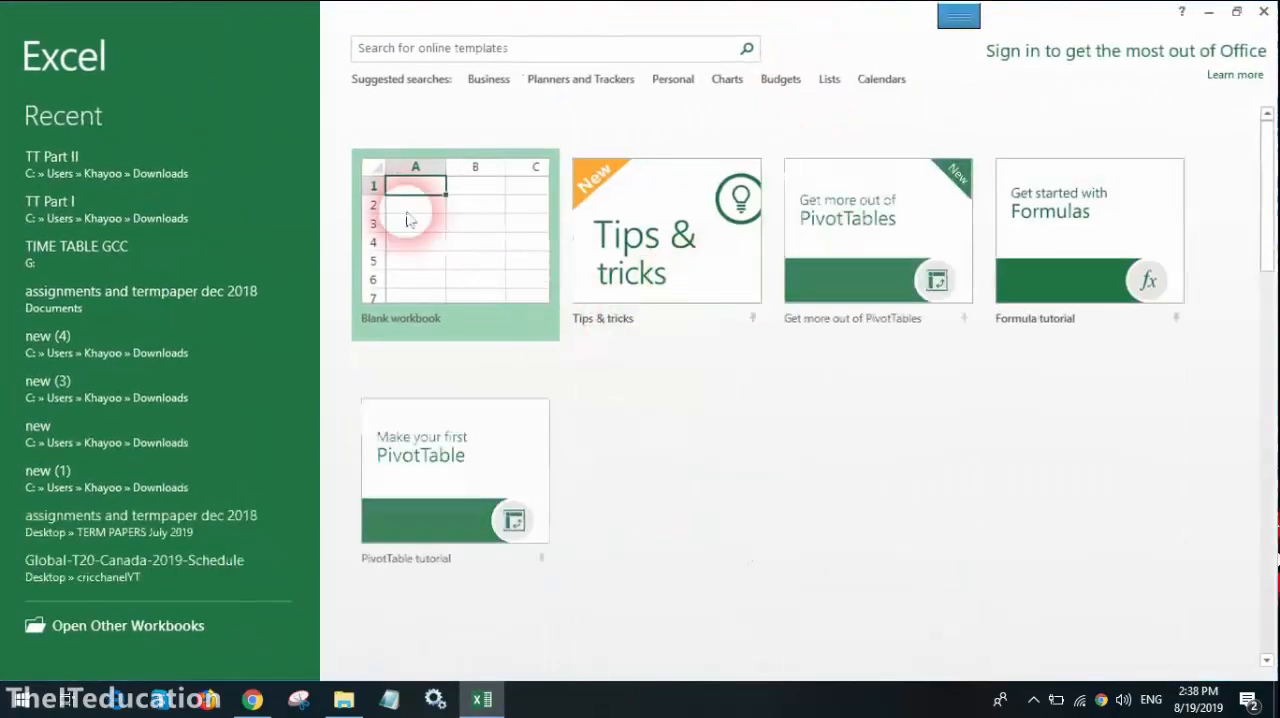
left_click(463, 224)
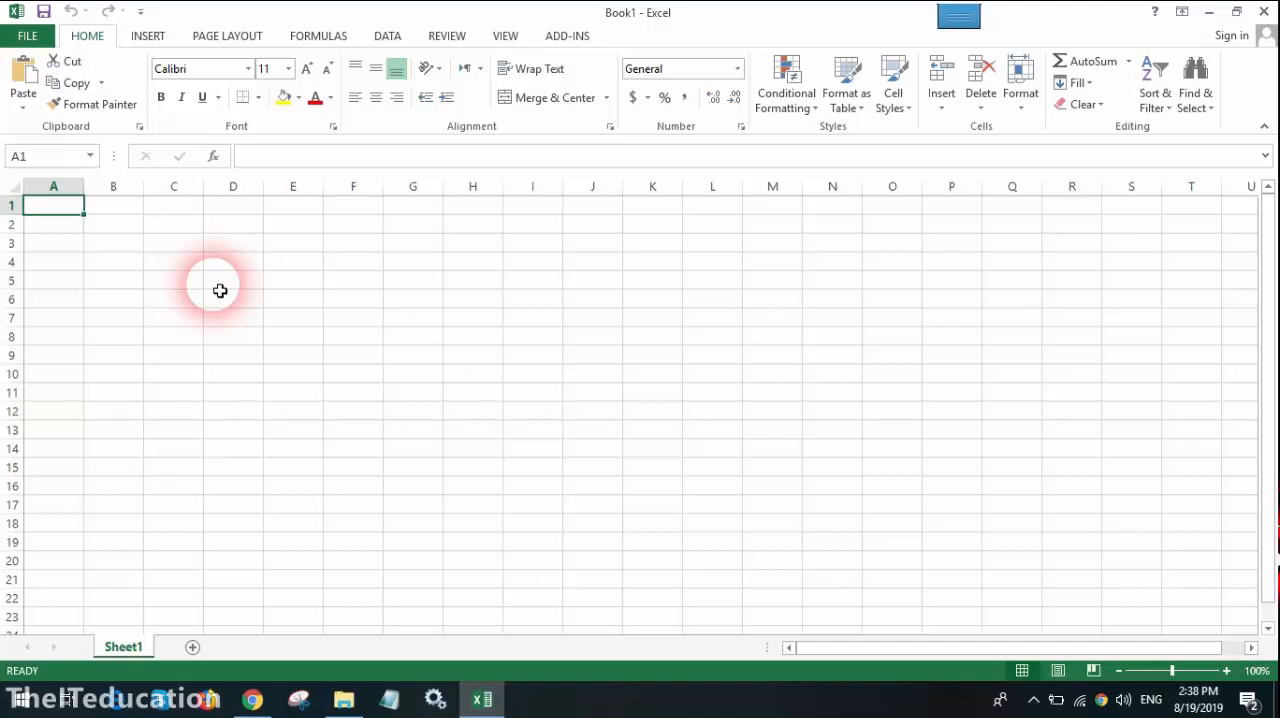
Step: Select the single cell D5, and then select the cell range D5:I14
left_click(234, 280)
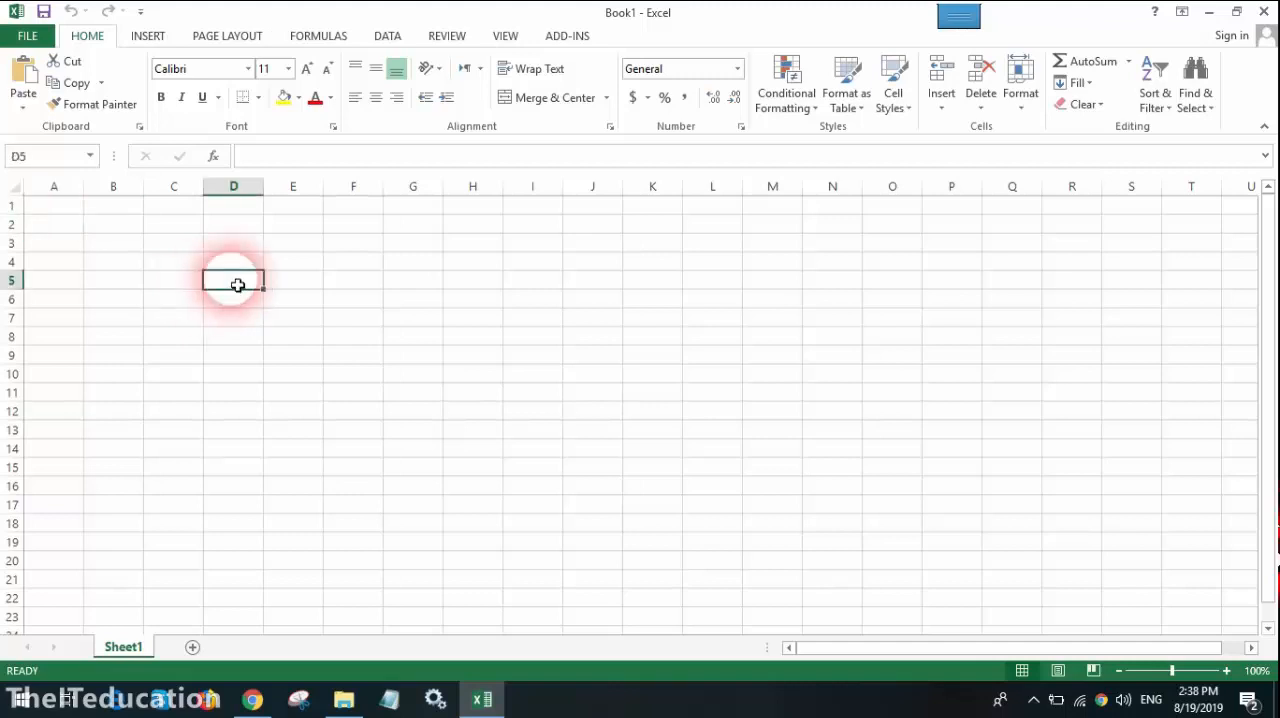
left_click_drag(194, 249, 540, 410)
left_click(454, 541)
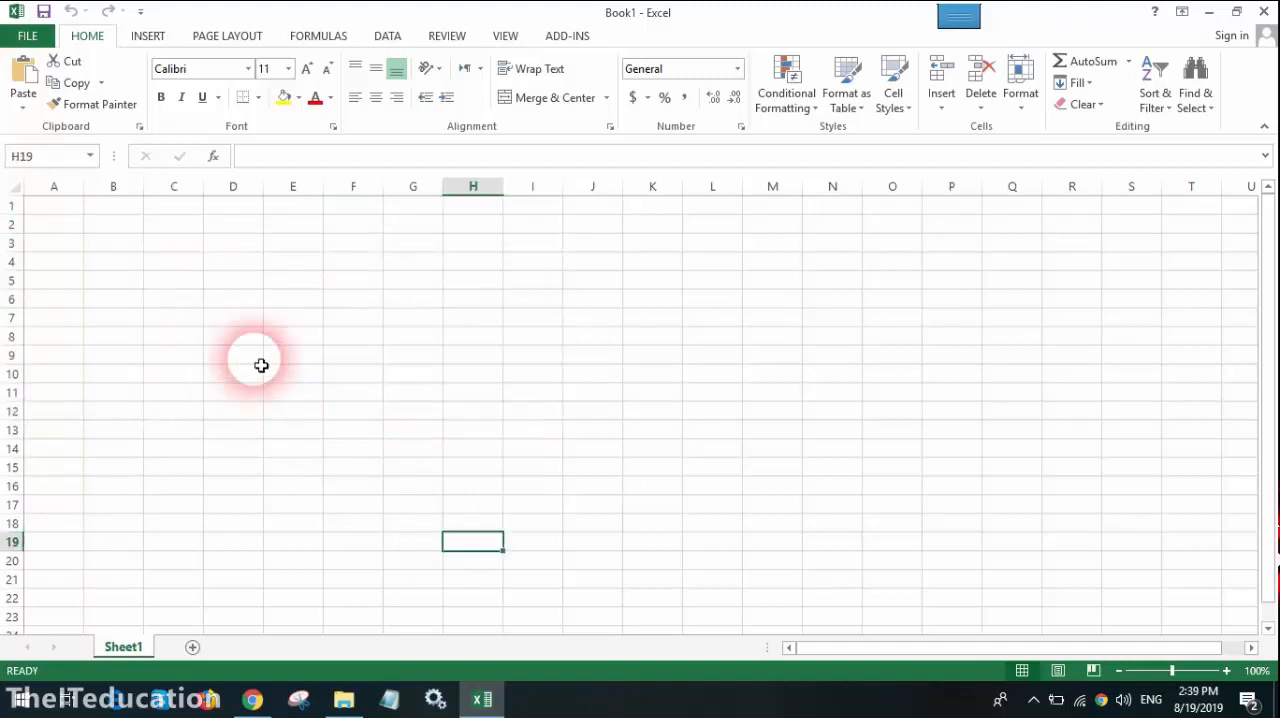
left_click_drag(234, 280, 527, 468)
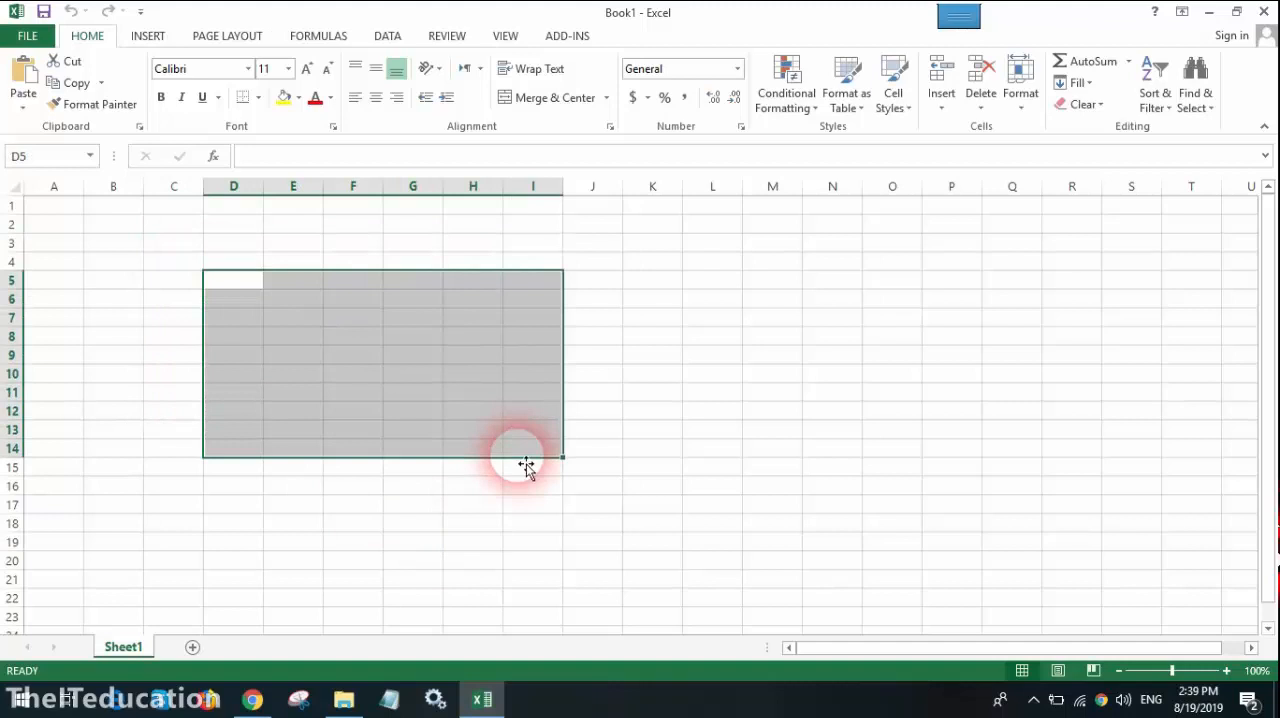
Step: Enter the numbers 1, 2 and 3 in cells D4, D5 and D6
left_click(240, 224)
left_click(243, 262)
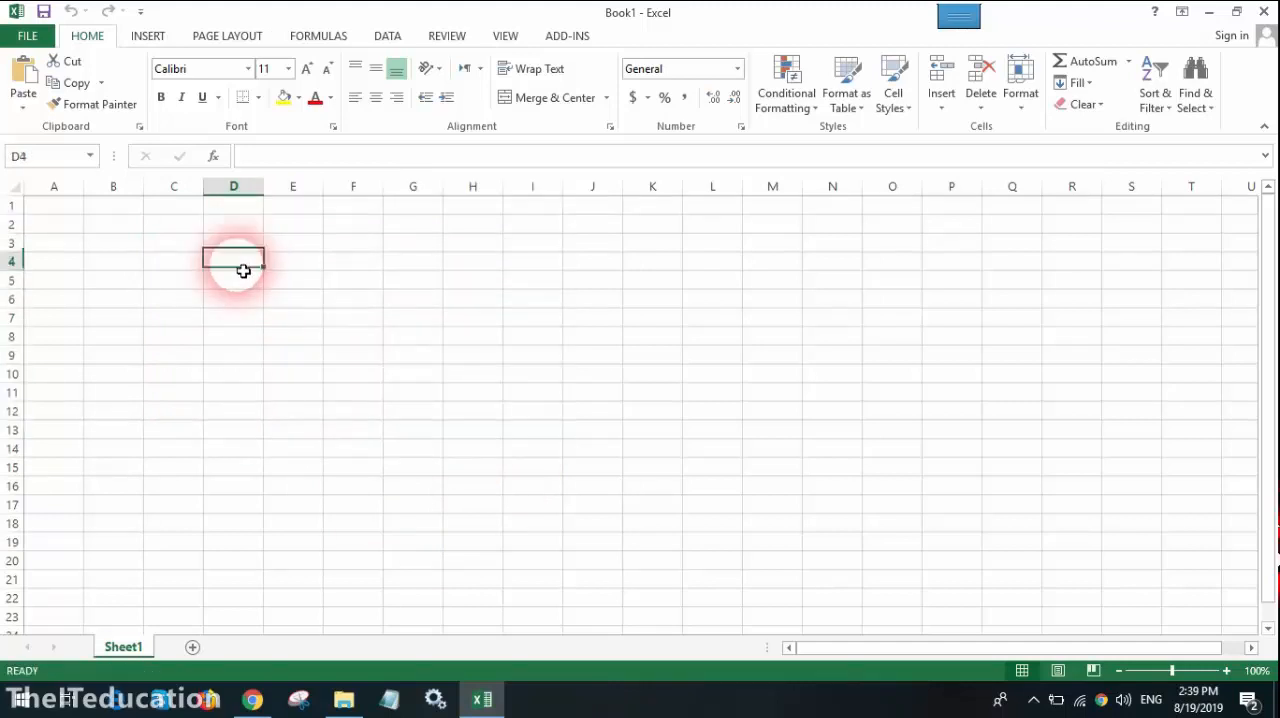
type("1")
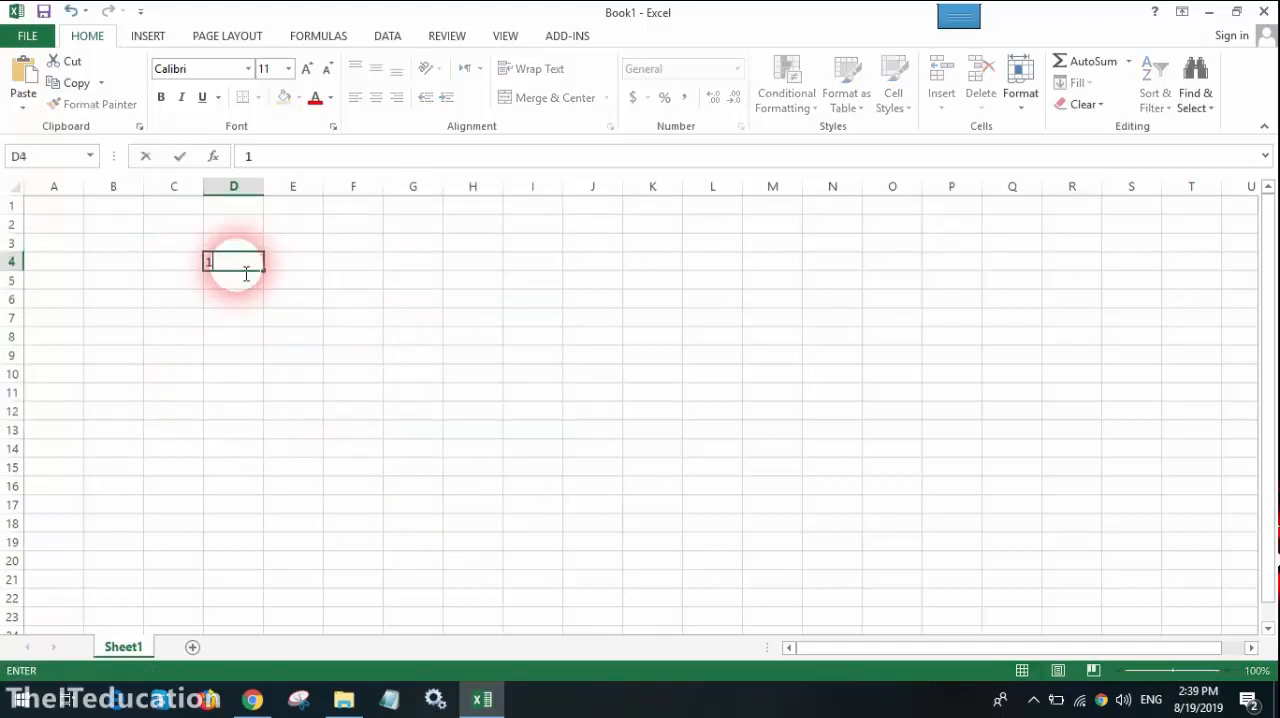
key("Return")
type("2")
key("Return")
type("3")
key("ctrl+Return")
key("End")
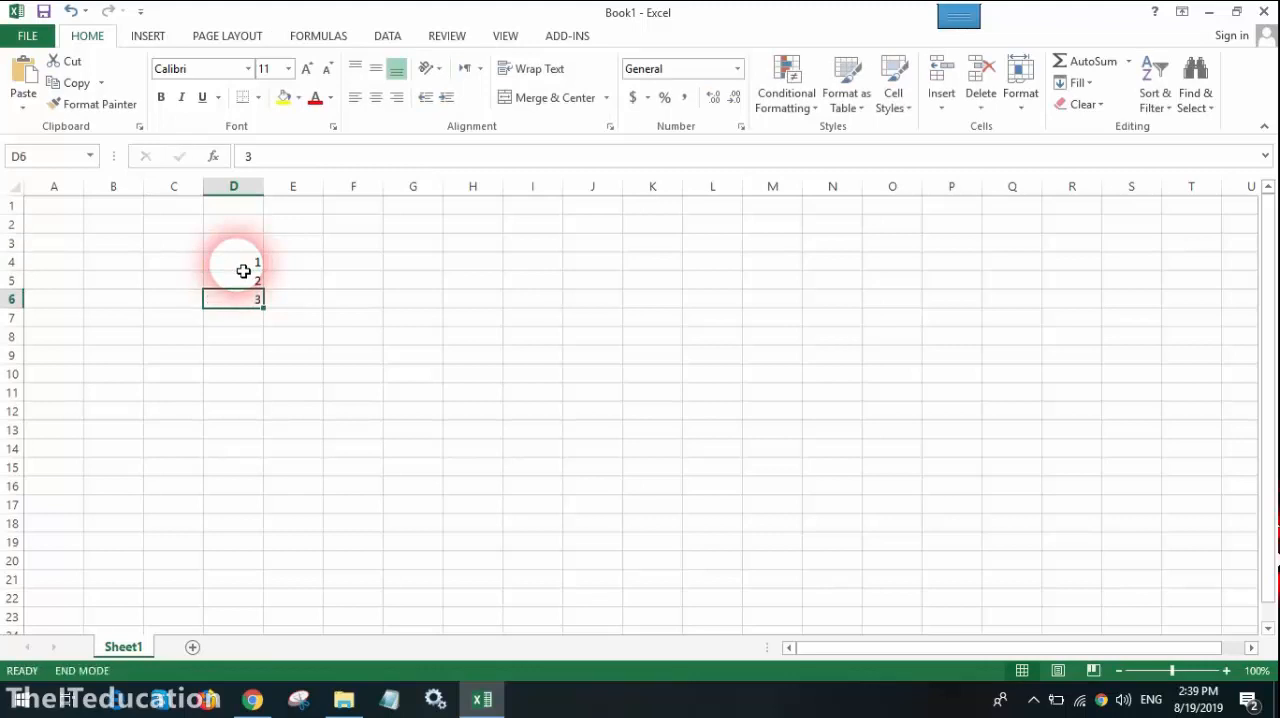
Step: Fill the number series down column D to row 19, and clear the contents of D4:D20
left_click_drag(243, 271, 263, 553)
left_click(340, 316)
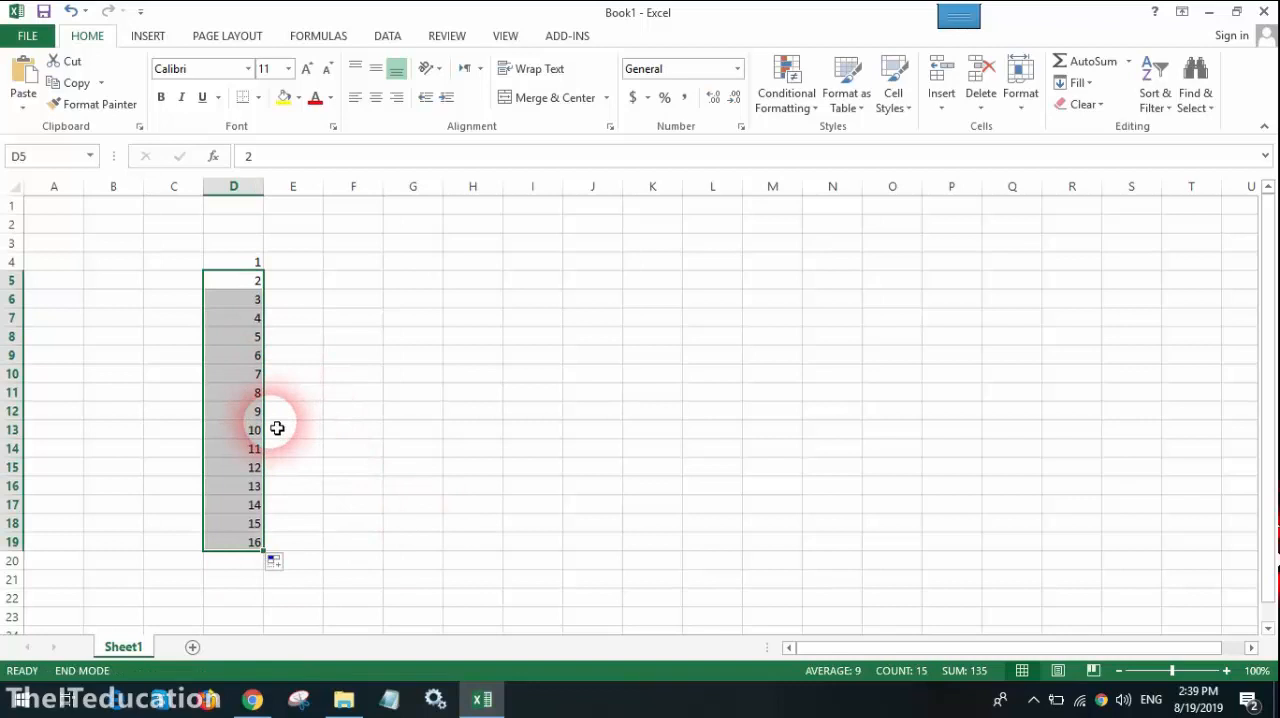
left_click(352, 429)
left_click_drag(250, 262, 245, 567)
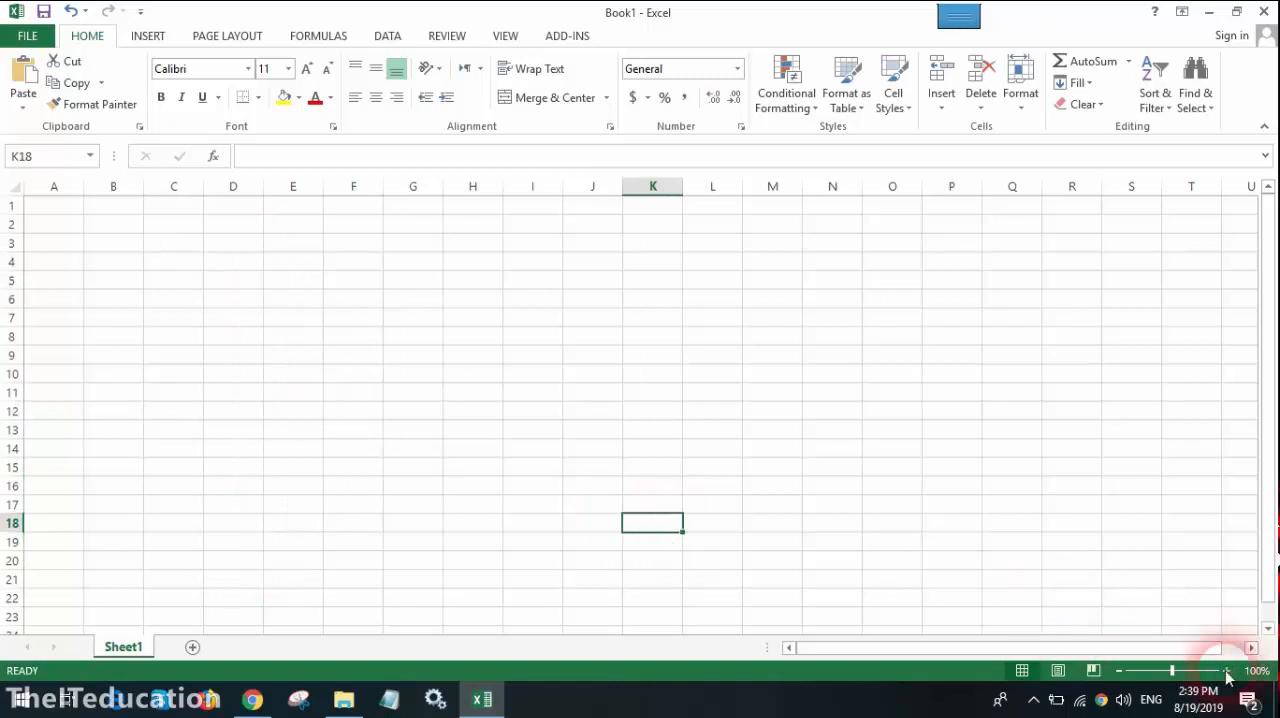
Step: Zoom the worksheet in to 160% and select cell E8
left_click(1226, 670)
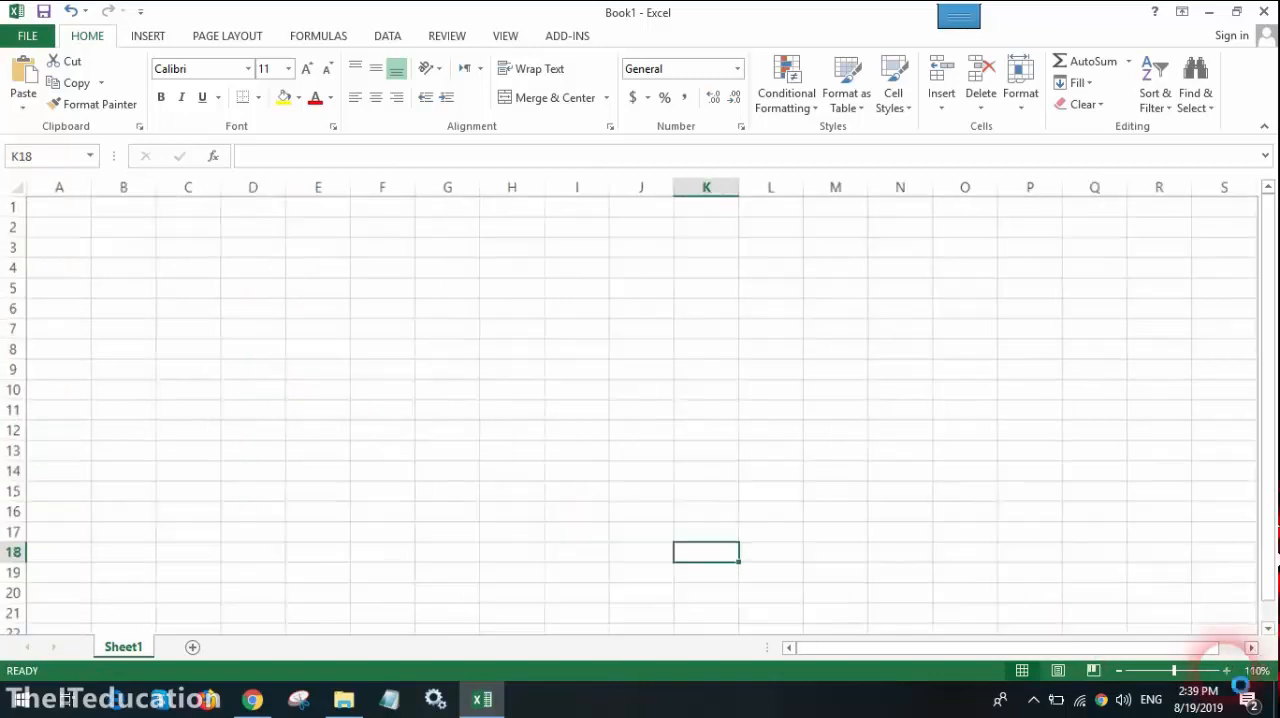
left_click(1226, 670)
left_click(1226, 670)
left_click(1226, 670)
left_click(1226, 670)
left_click(1226, 670)
left_click(485, 307)
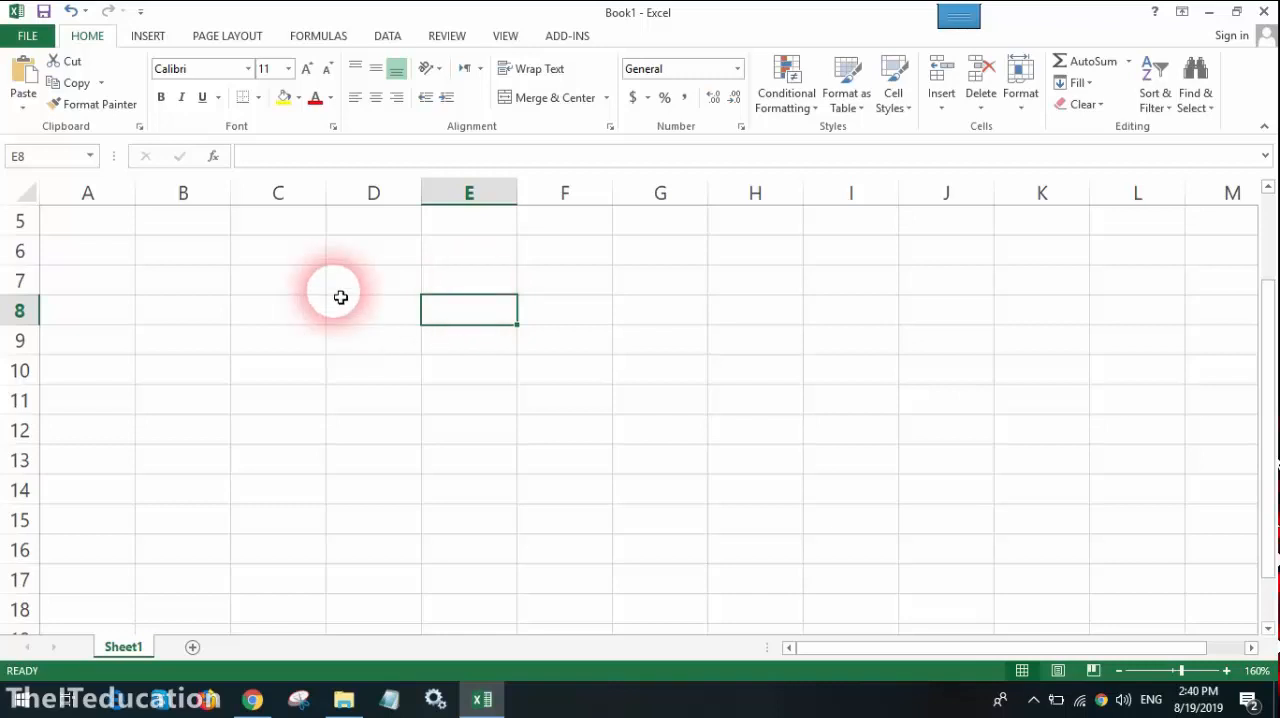
Step: Select the entire columns A, B and C one after another, and clear the column selection
left_click_drag(1266, 329, 1266, 262)
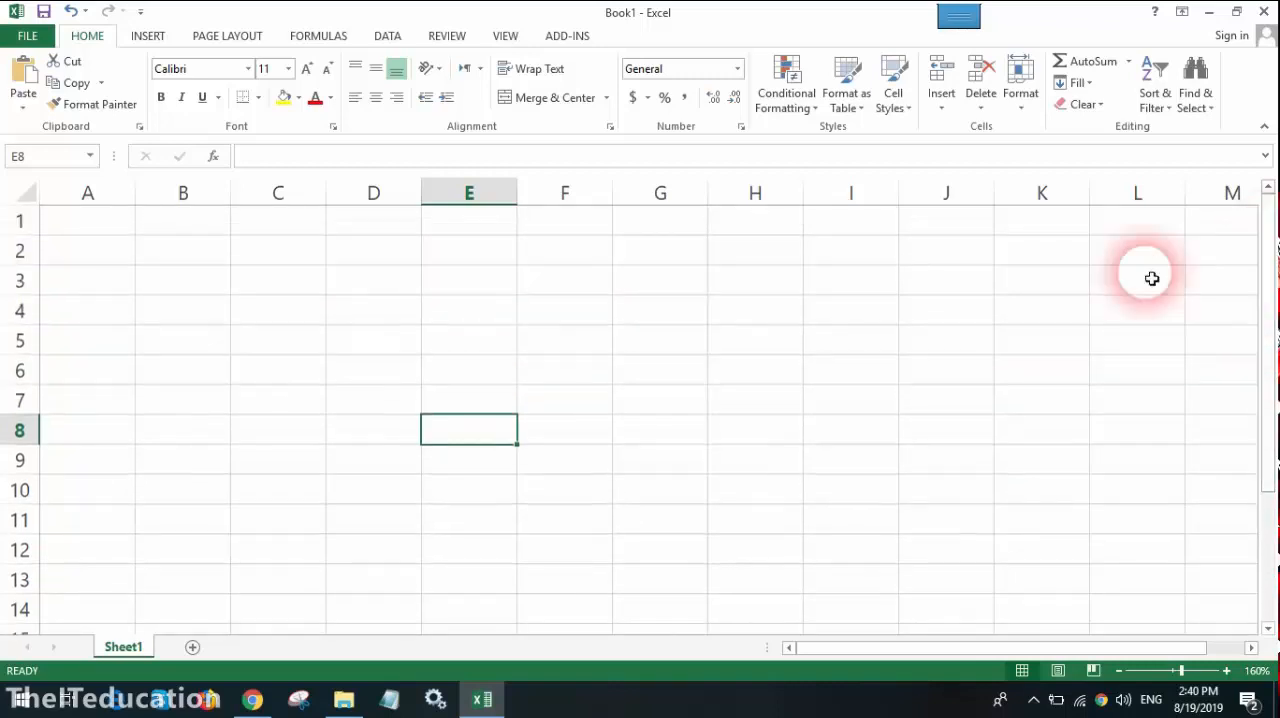
left_click(123, 200)
left_click(171, 200)
left_click(284, 194)
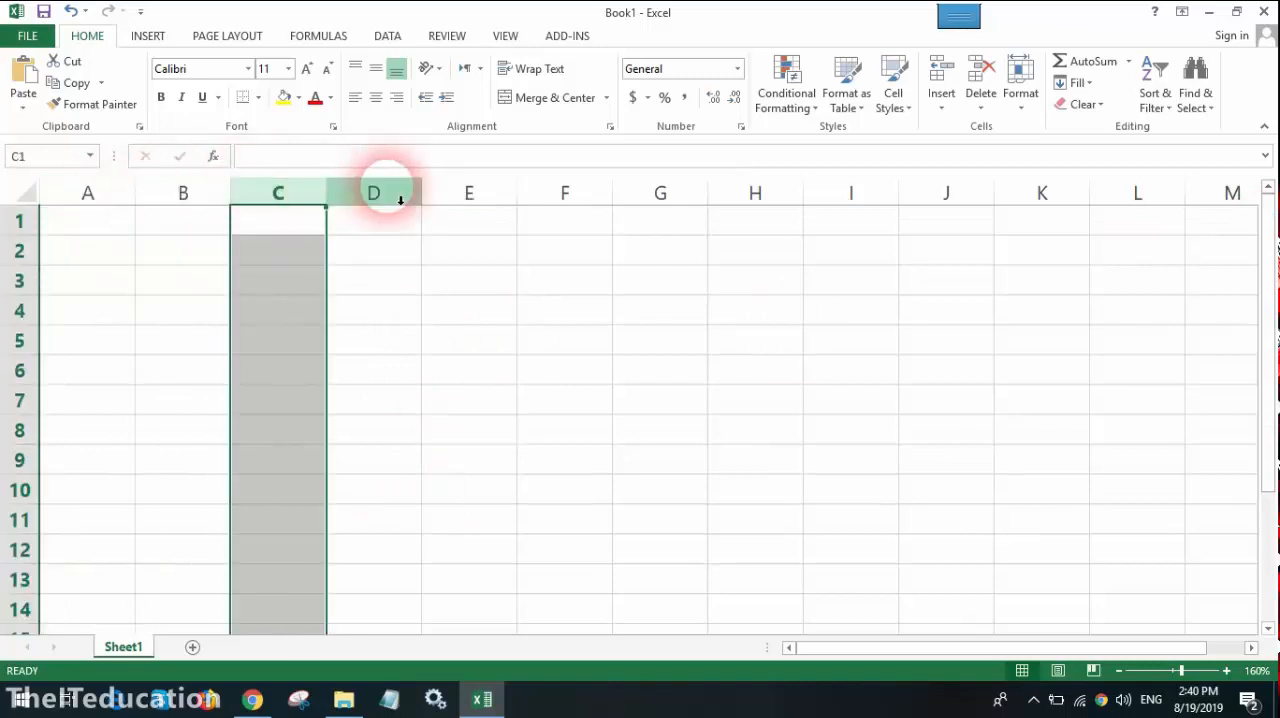
left_click(655, 458)
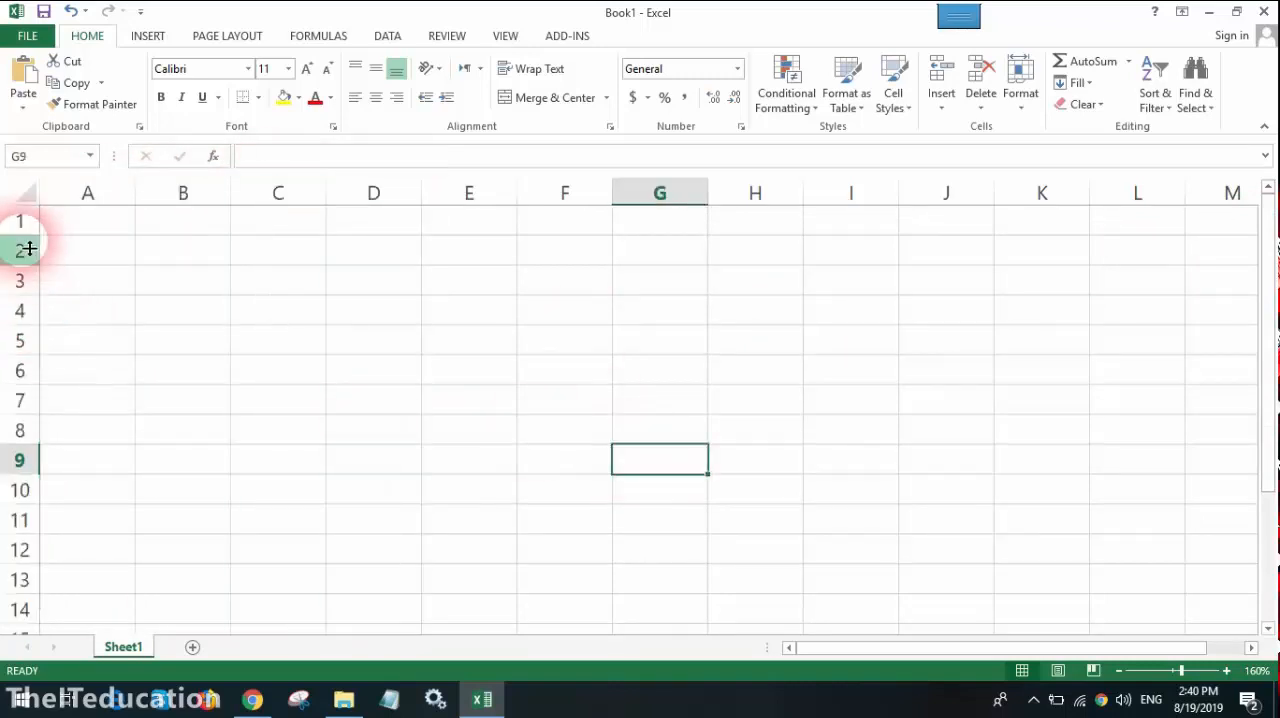
Step: Select the entire row 1 and row 4 one after another, and clear the row selection
left_click(19, 220)
left_click(16, 312)
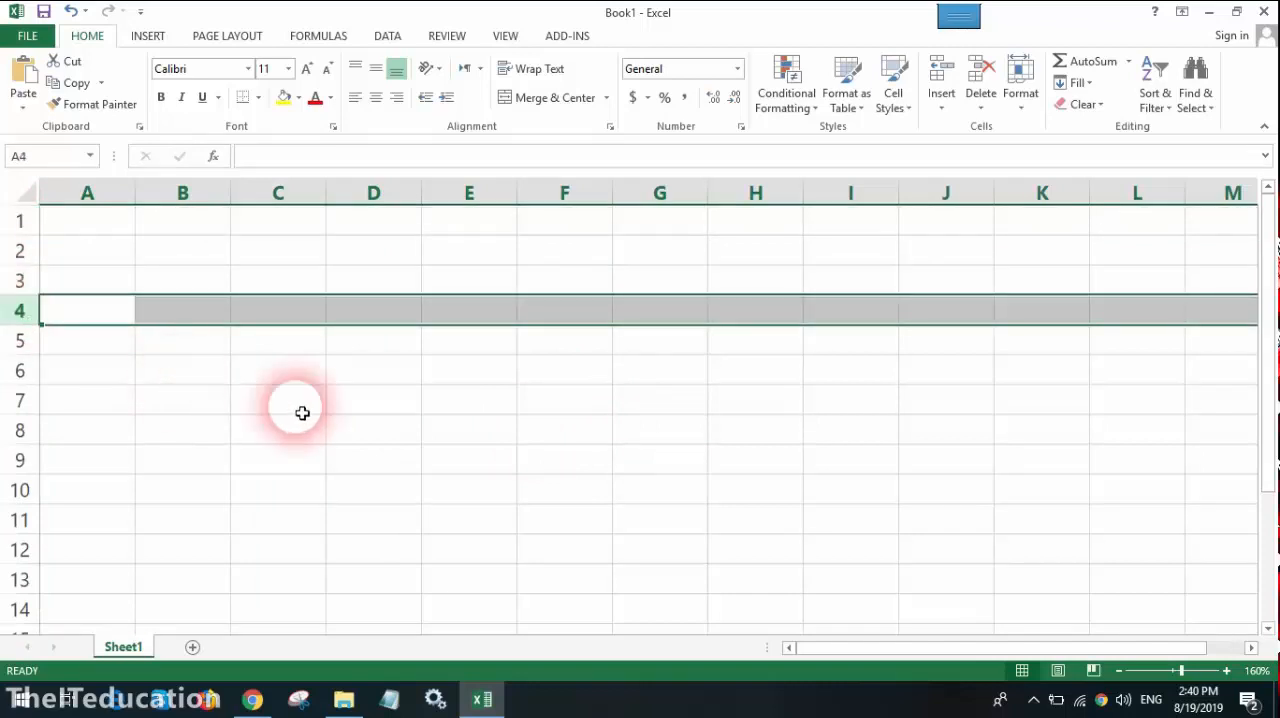
left_click(478, 462)
Step: Enter "Cell Reference" in cell E4 and "Cell Address" in cell E5
left_click(484, 307)
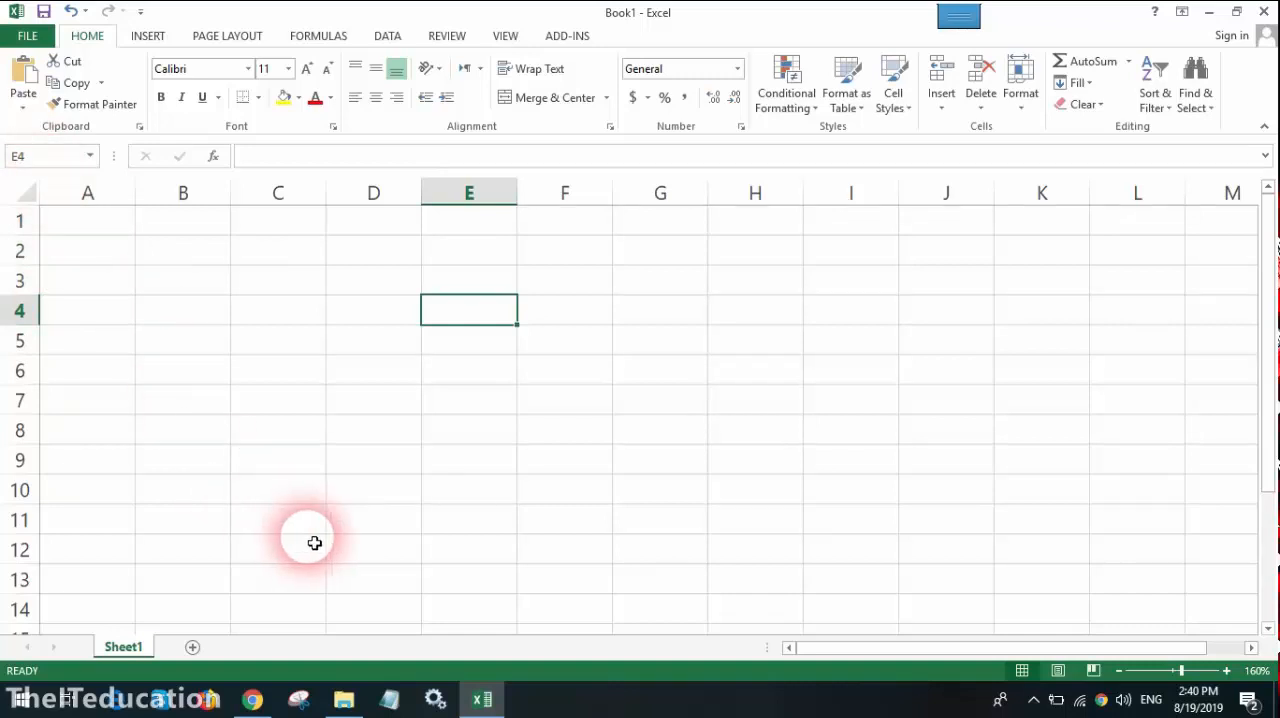
type("Cell REfere")
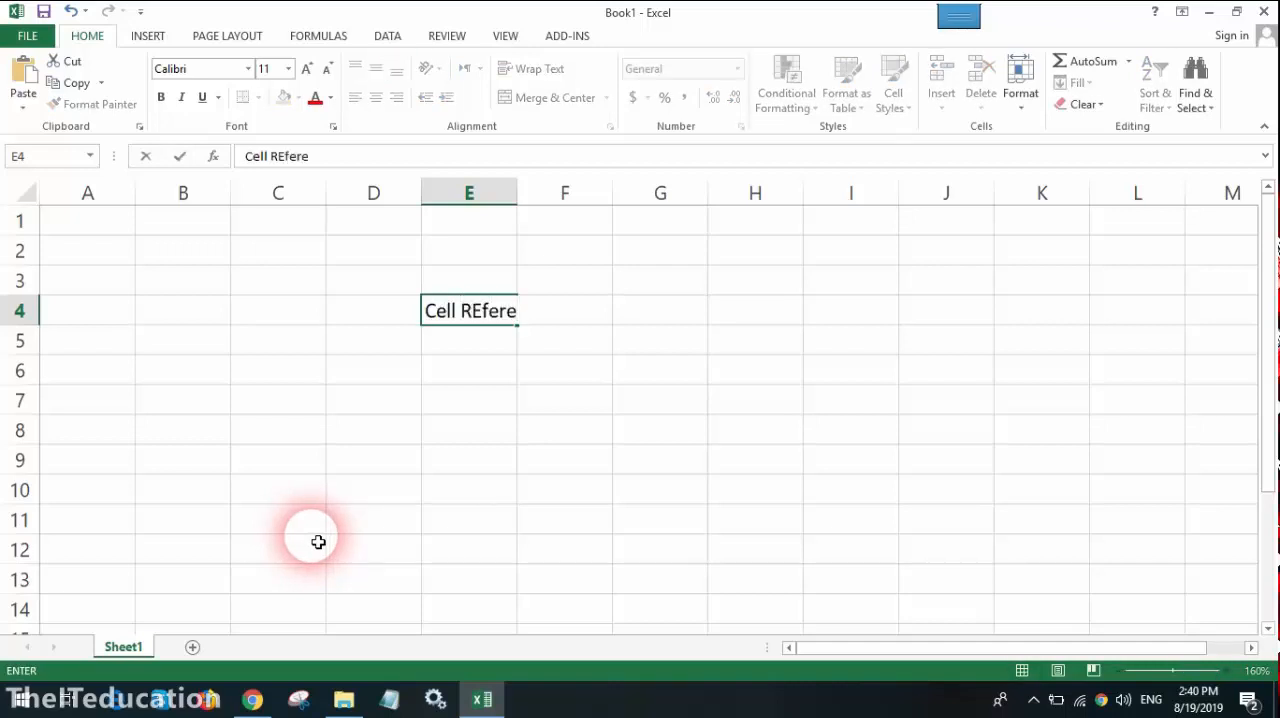
type("nce")
key("Return")
type("C")
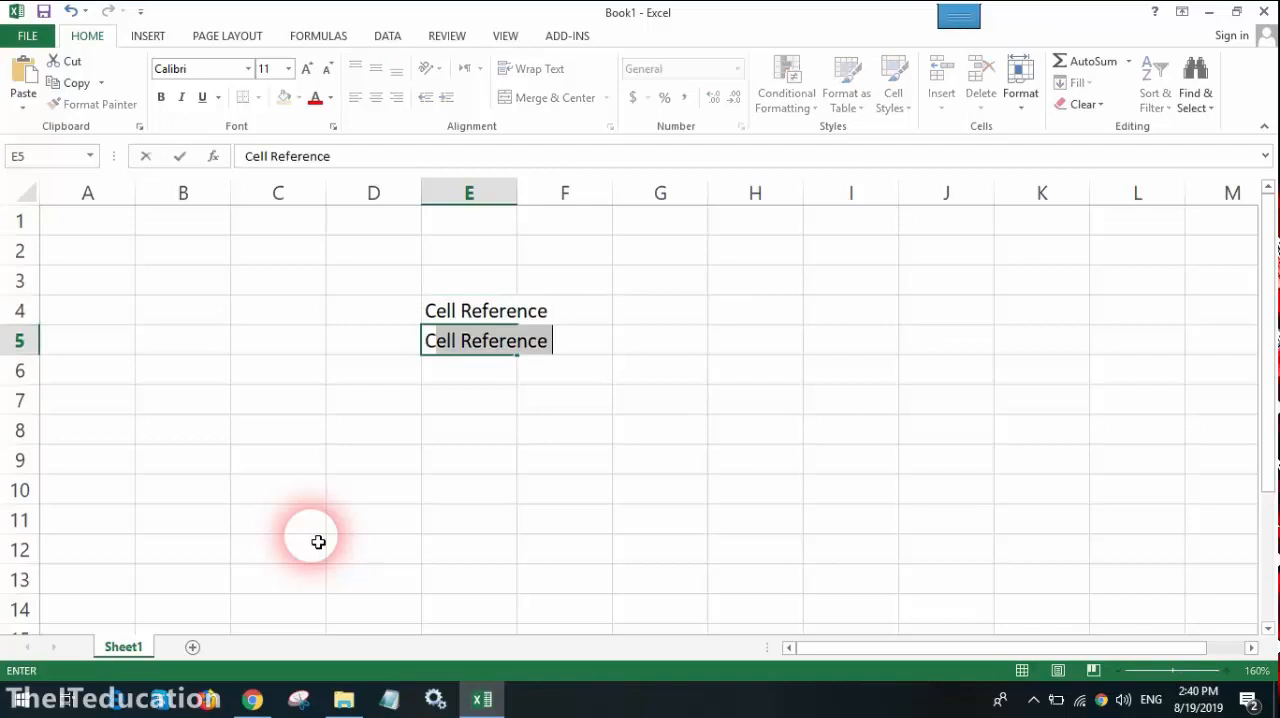
type("ell Address")
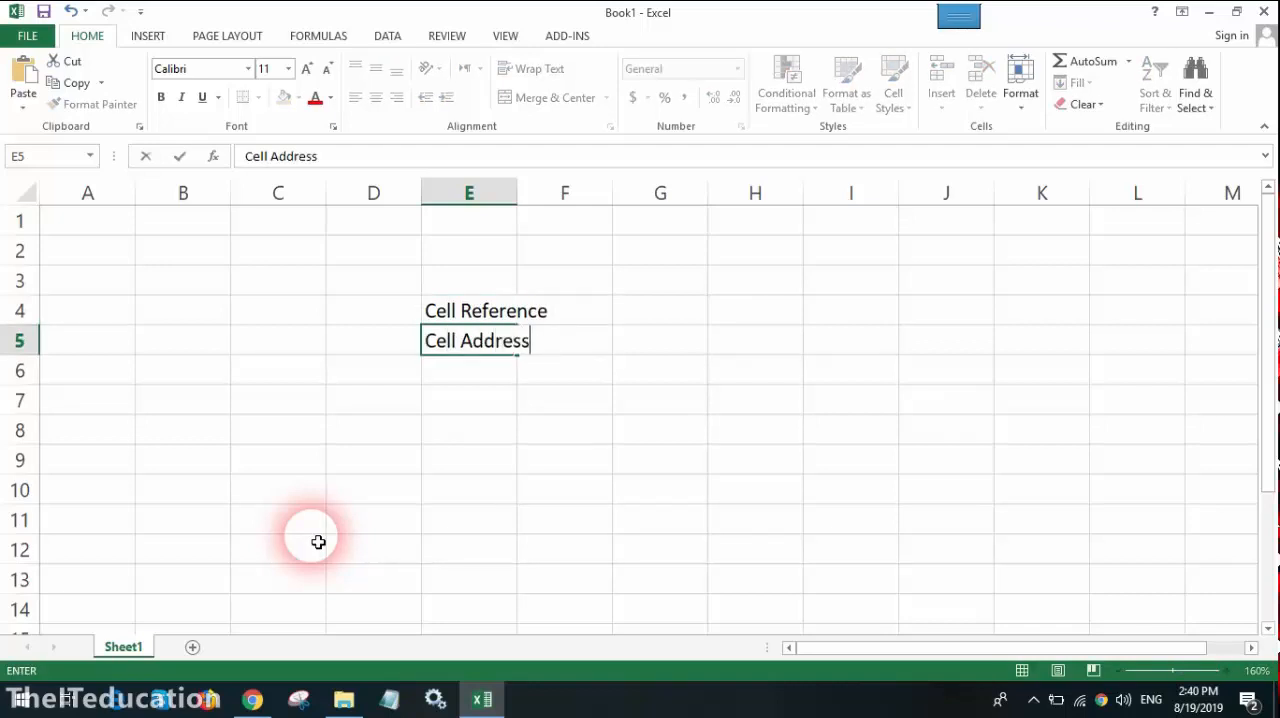
key("Return")
Step: Replace the text in cell E5 with "Cell name", and clear the contents of E4:E5
key("Up")
type("Cell name")
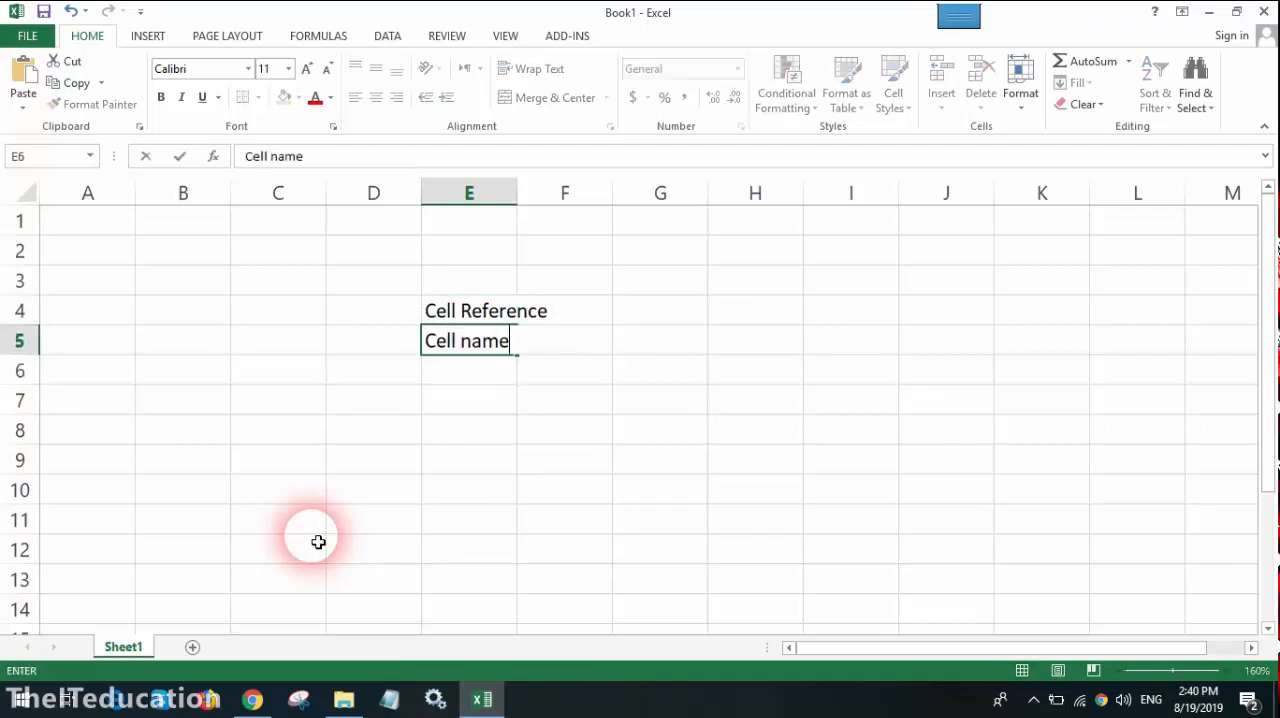
key("Return")
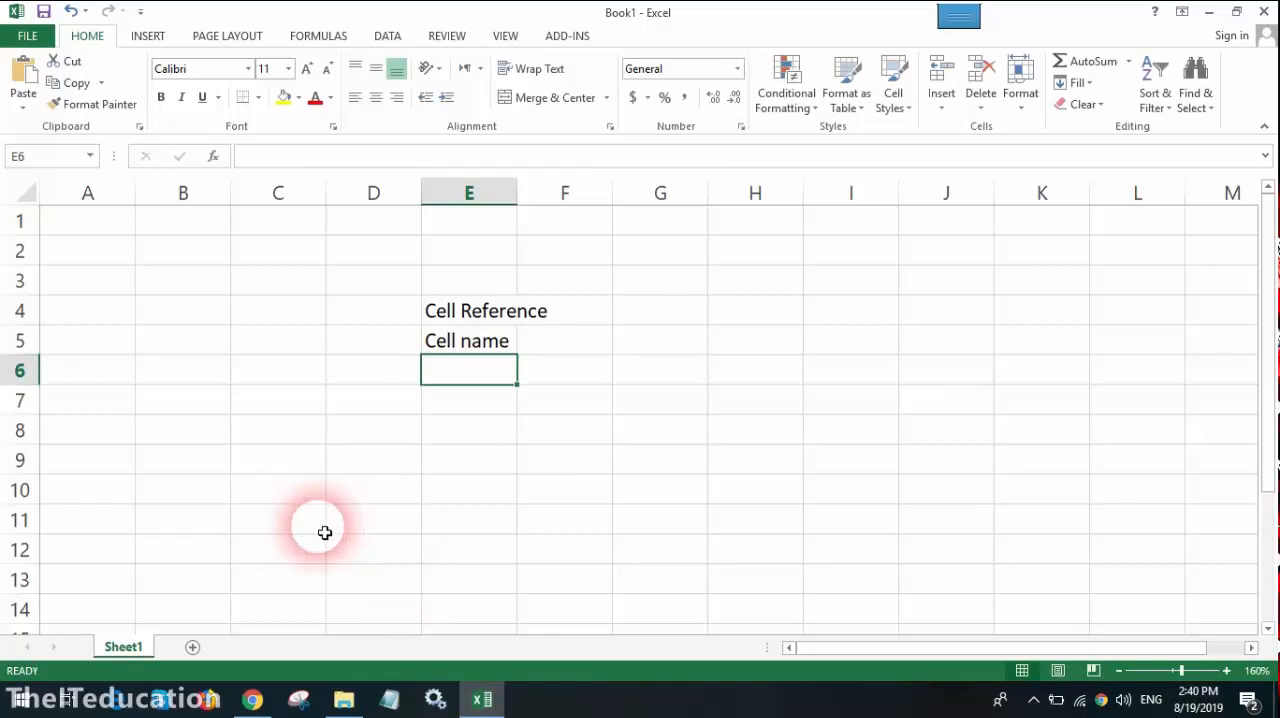
left_click_drag(443, 310, 446, 353)
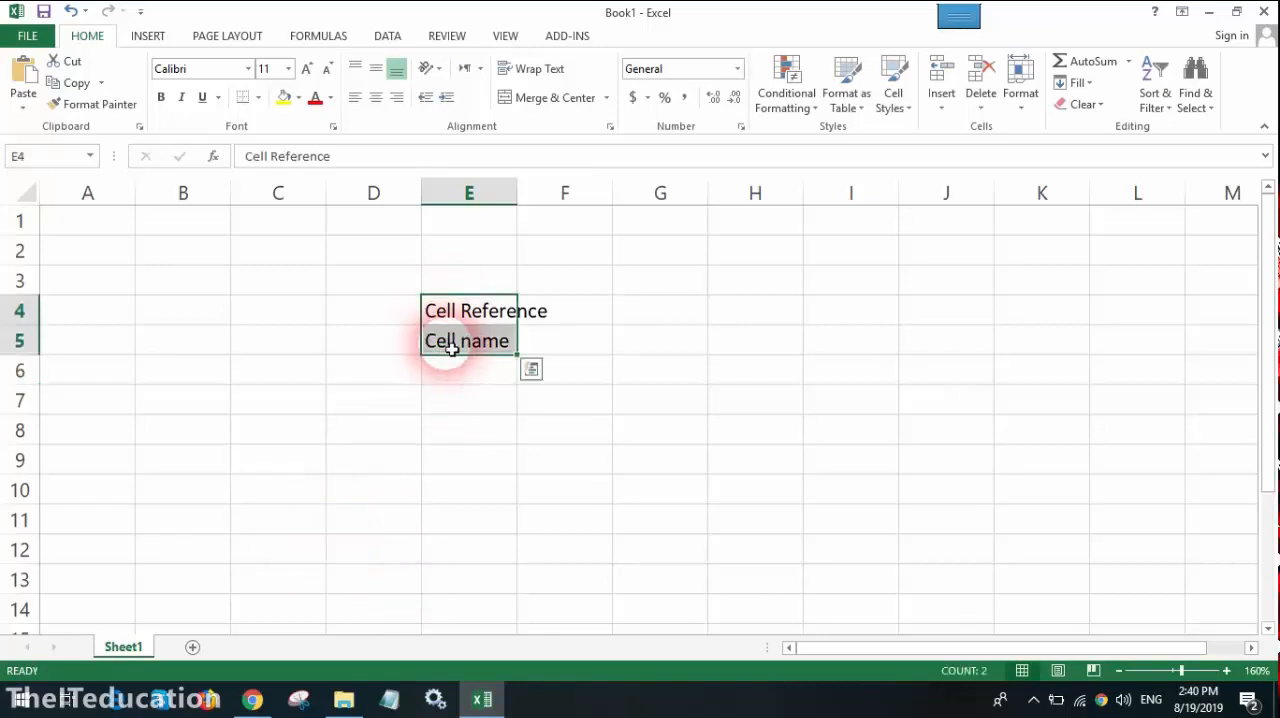
key("Delete")
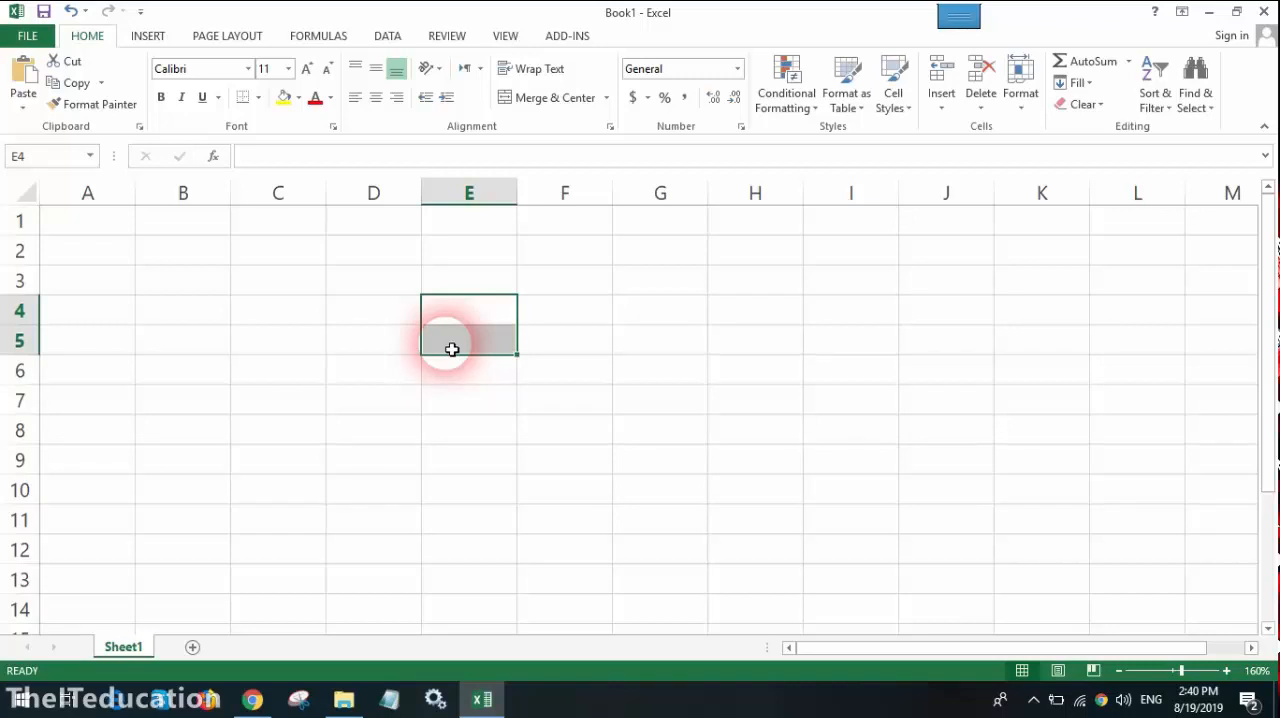
Step: Move the active cell along row 4 to AZ4 to examine the column letters past Z
key("Right")
key("Right")
key("Right")
key("Right")
key("Right")
key("Right")
key("Right")
key("Right")
key("Right")
key("Right")
key("Right")
key("Right")
key("Right")
key("Right")
key("Right")
key("Right")
key("Right")
key("Right")
key("Right")
key("Right")
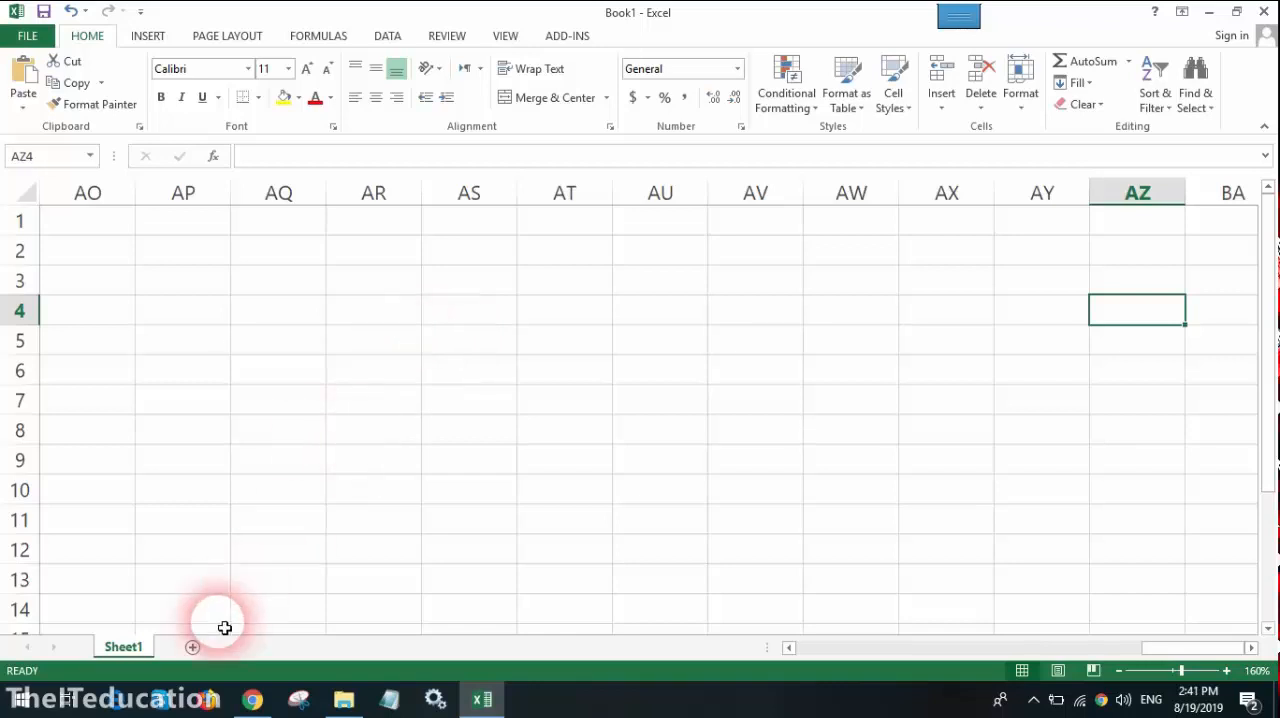
Step: Examine the column headings from C through Z, and select the columns AA and AB that follow
left_click_drag(1189, 648, 962, 657)
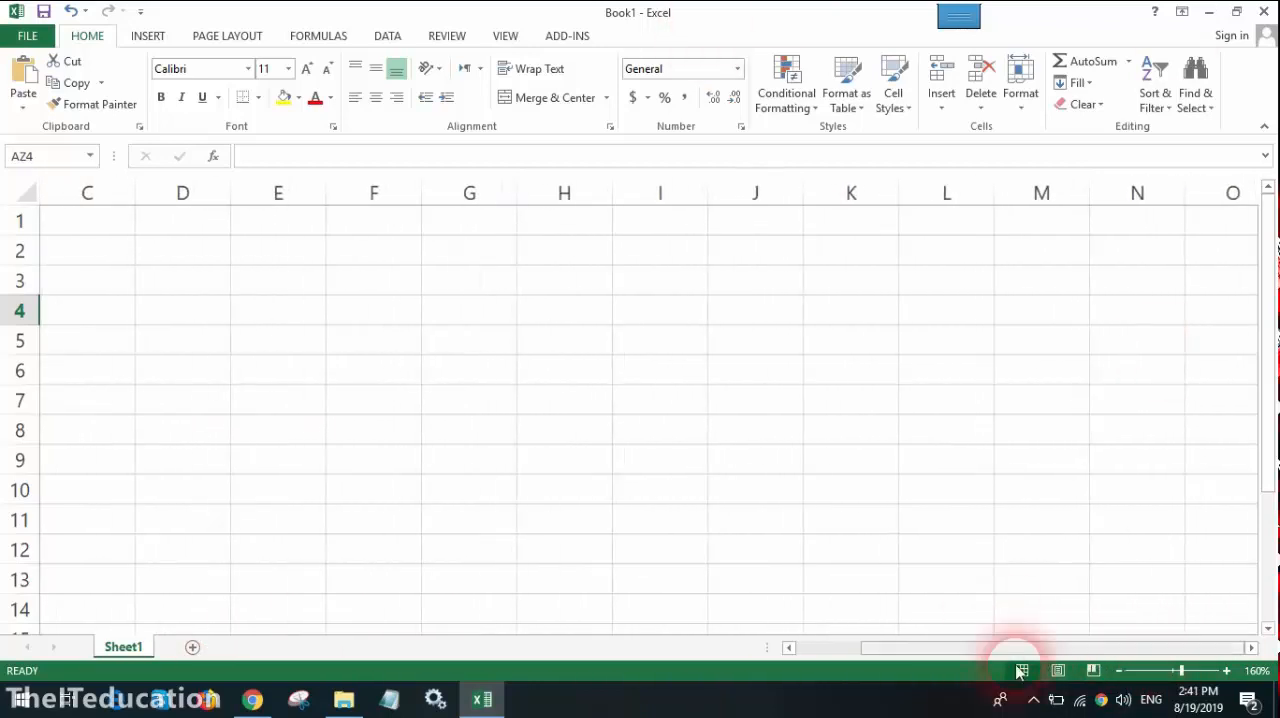
left_click(1252, 650)
left_click(1253, 651)
left_click(1254, 651)
left_click(1253, 650)
left_click(1253, 650)
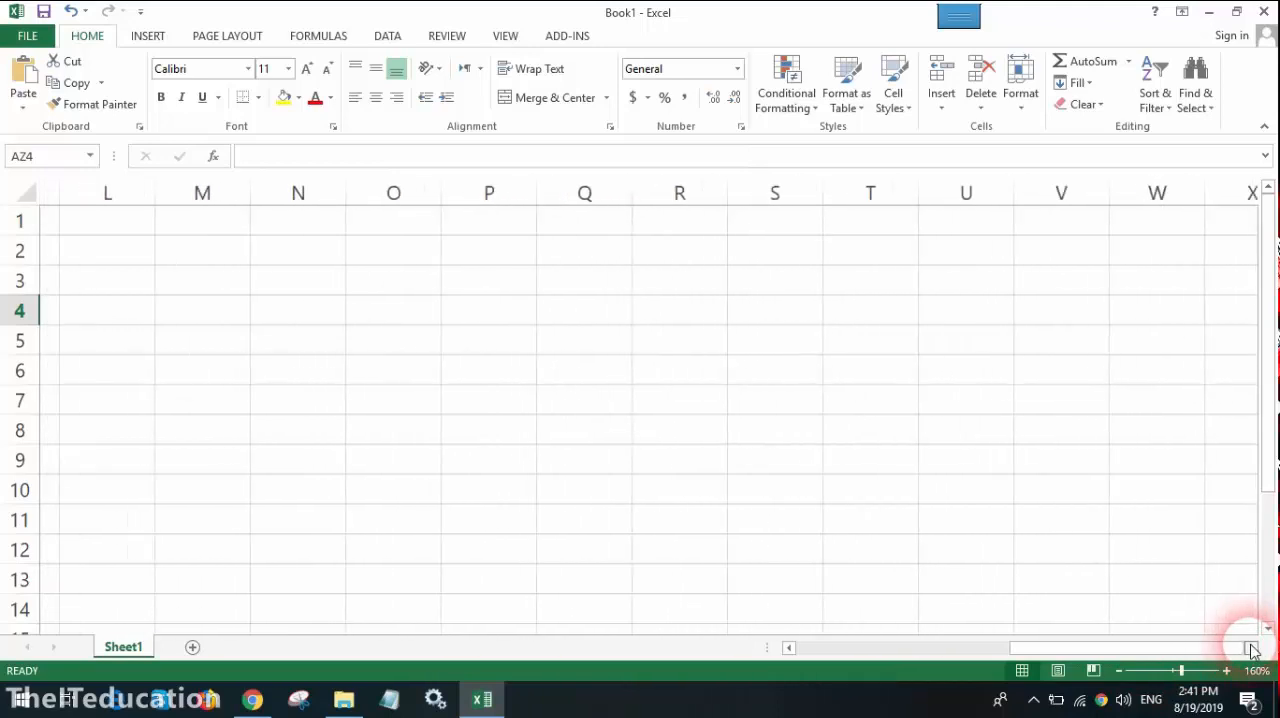
left_click(1253, 650)
left_click(1253, 650)
left_click(1125, 192)
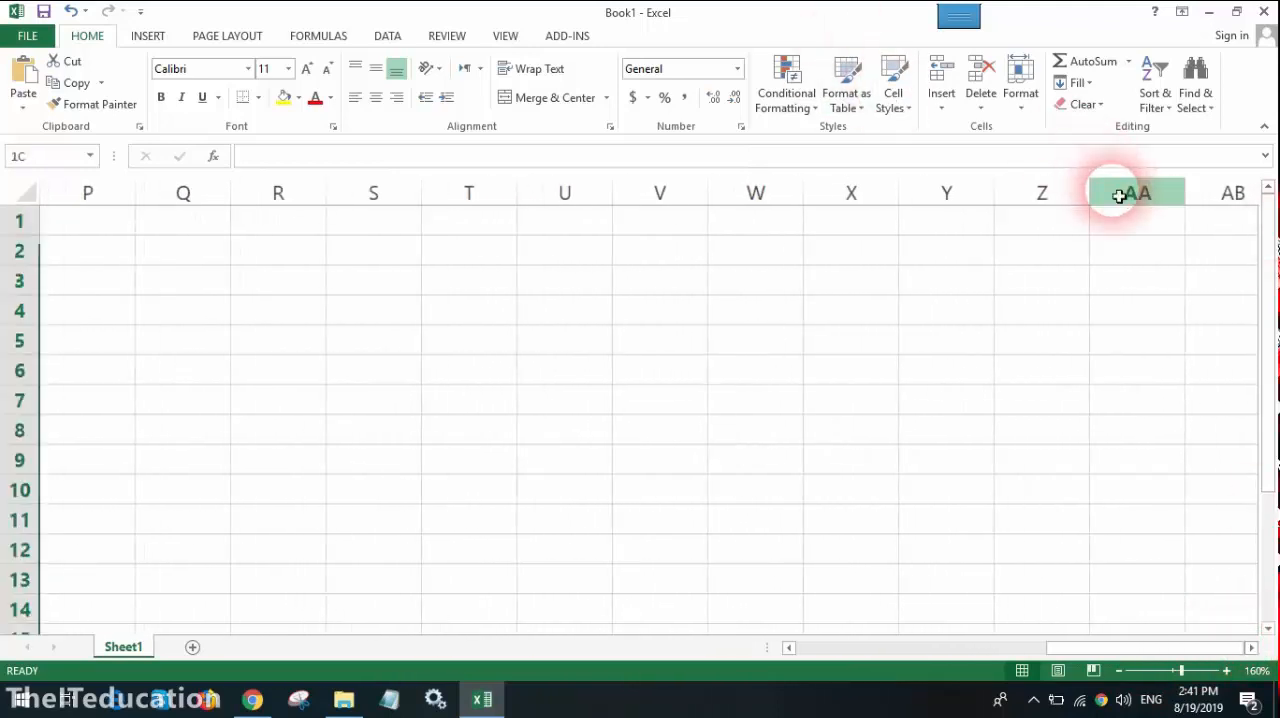
left_click(1236, 198)
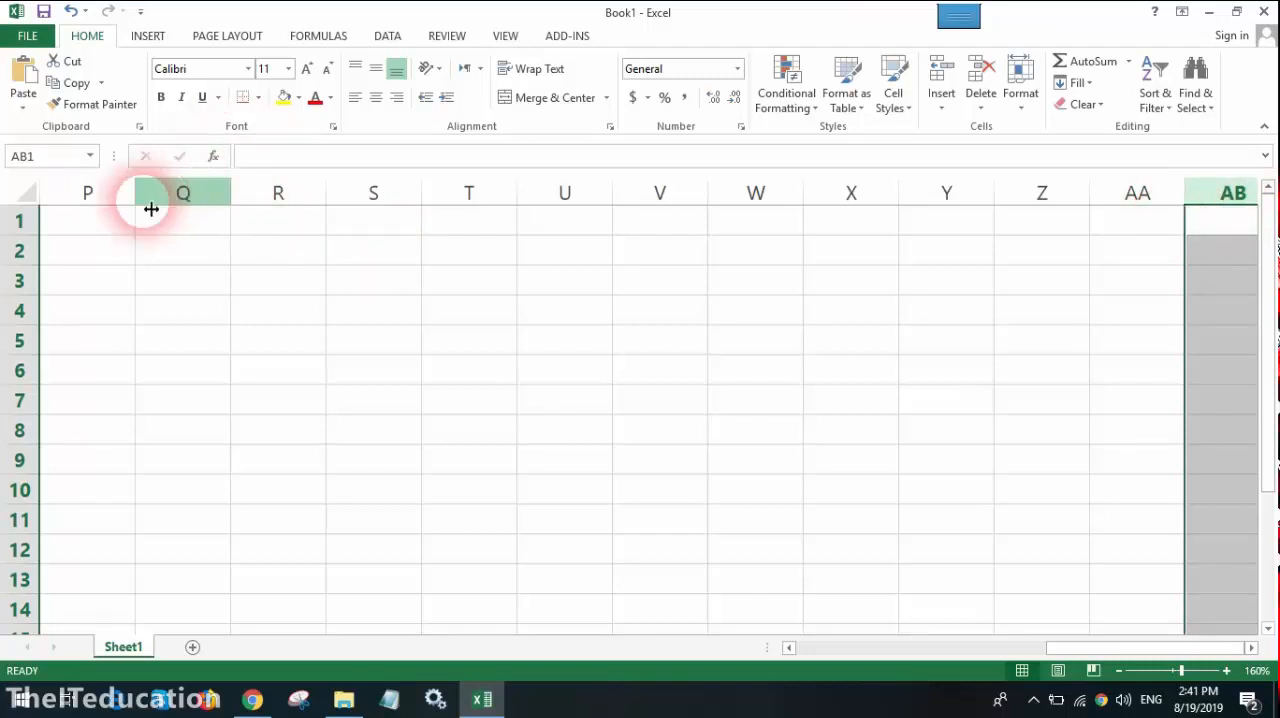
Step: Select cell P1 and use End mode to jump to the last row of the worksheet
left_click(118, 228)
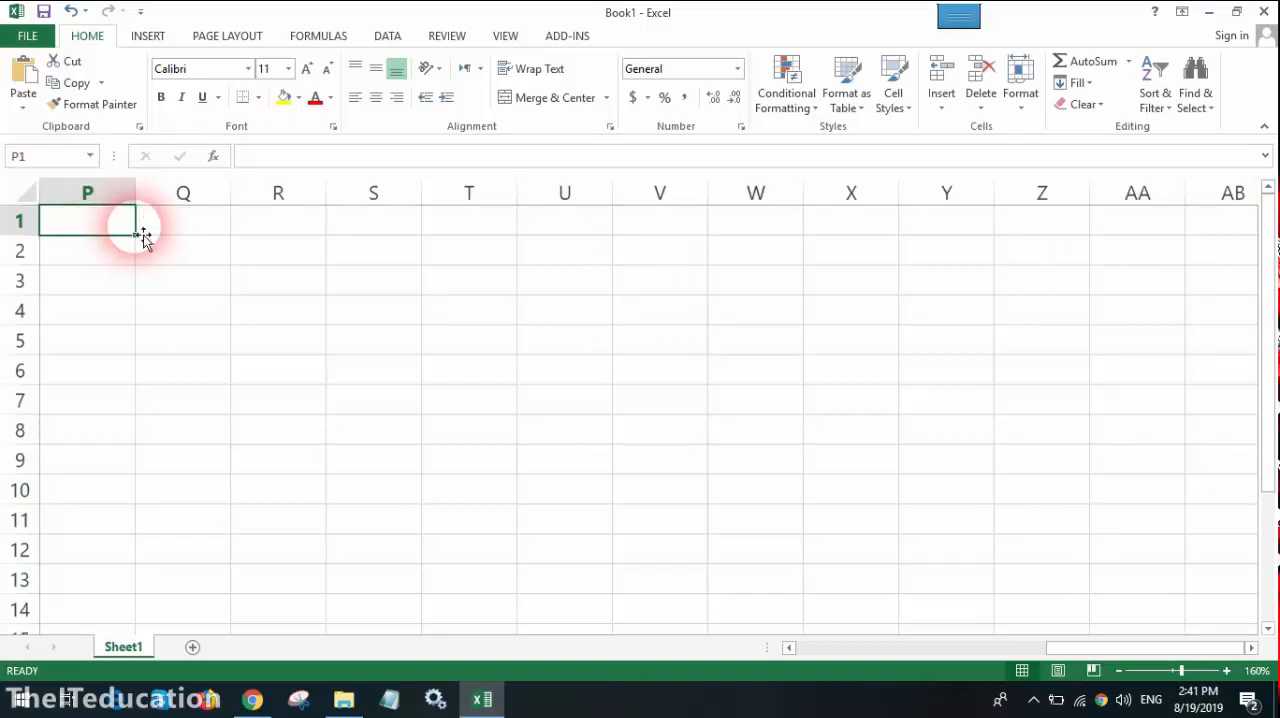
key("End")
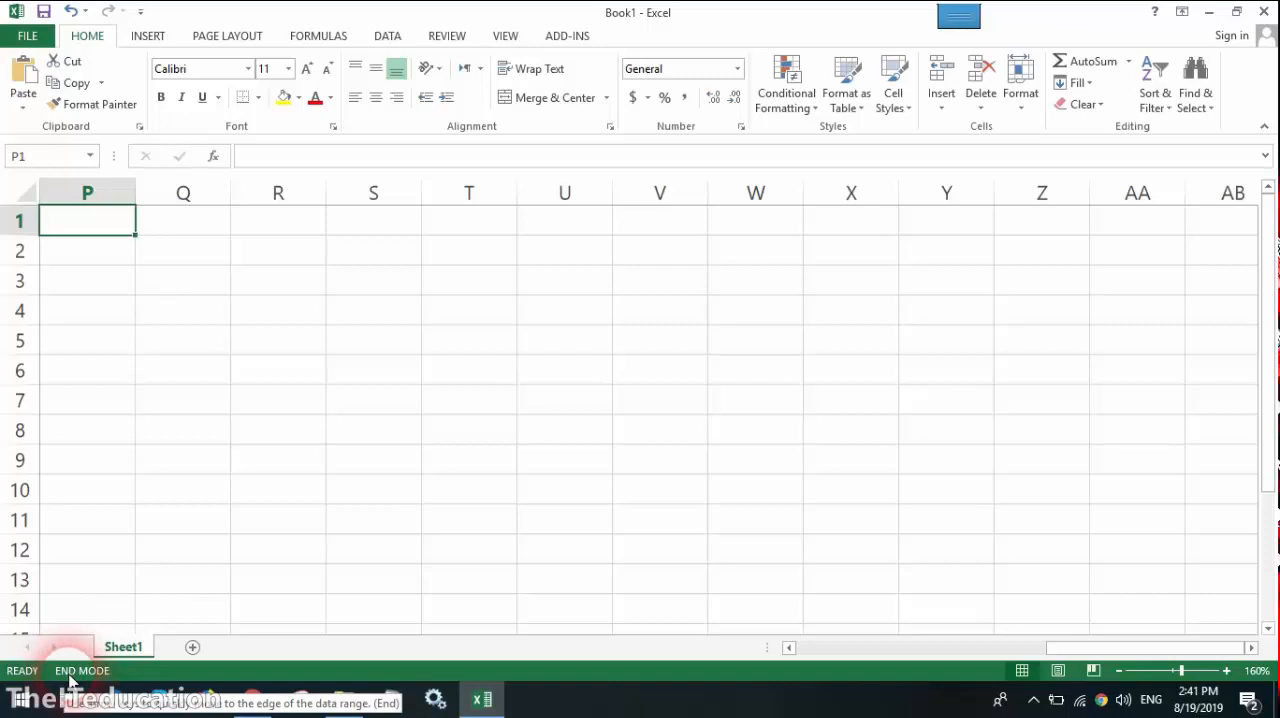
key("Down")
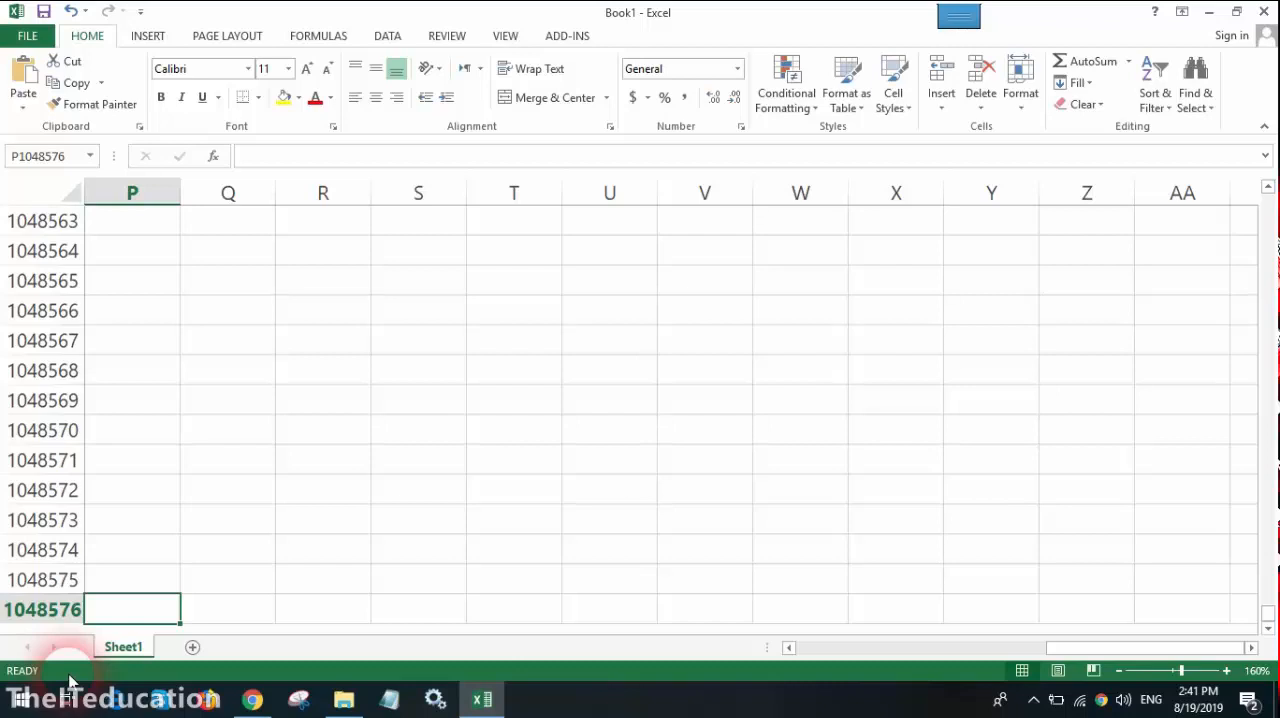
Step: Use End mode to jump to the worksheet's last column in the last row, and select a cell in column XEW
key("End")
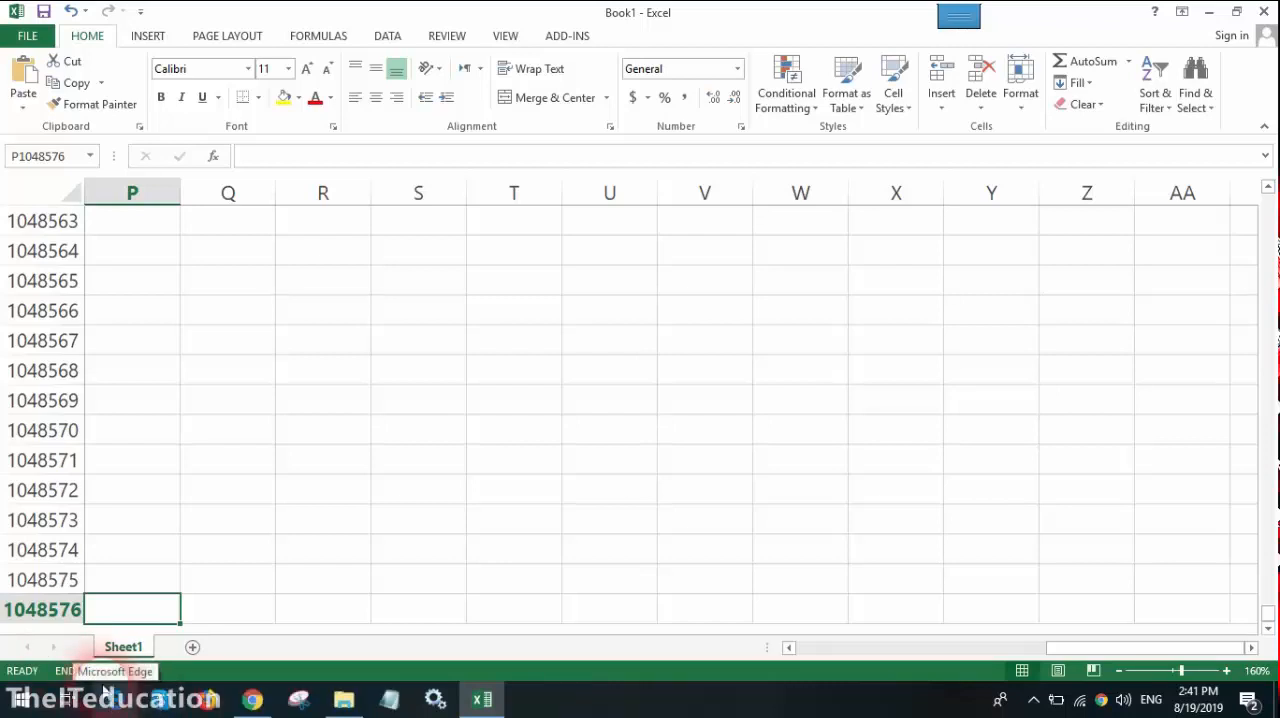
key("ctrl+Right")
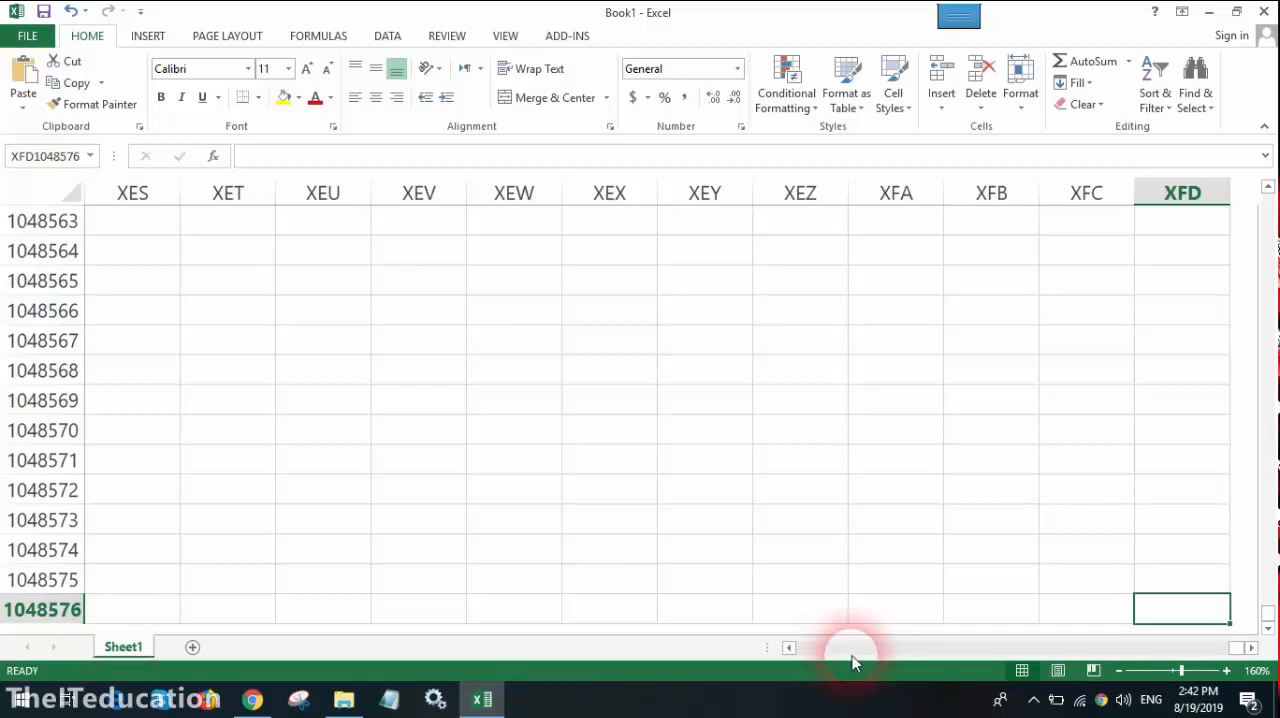
left_click(490, 366)
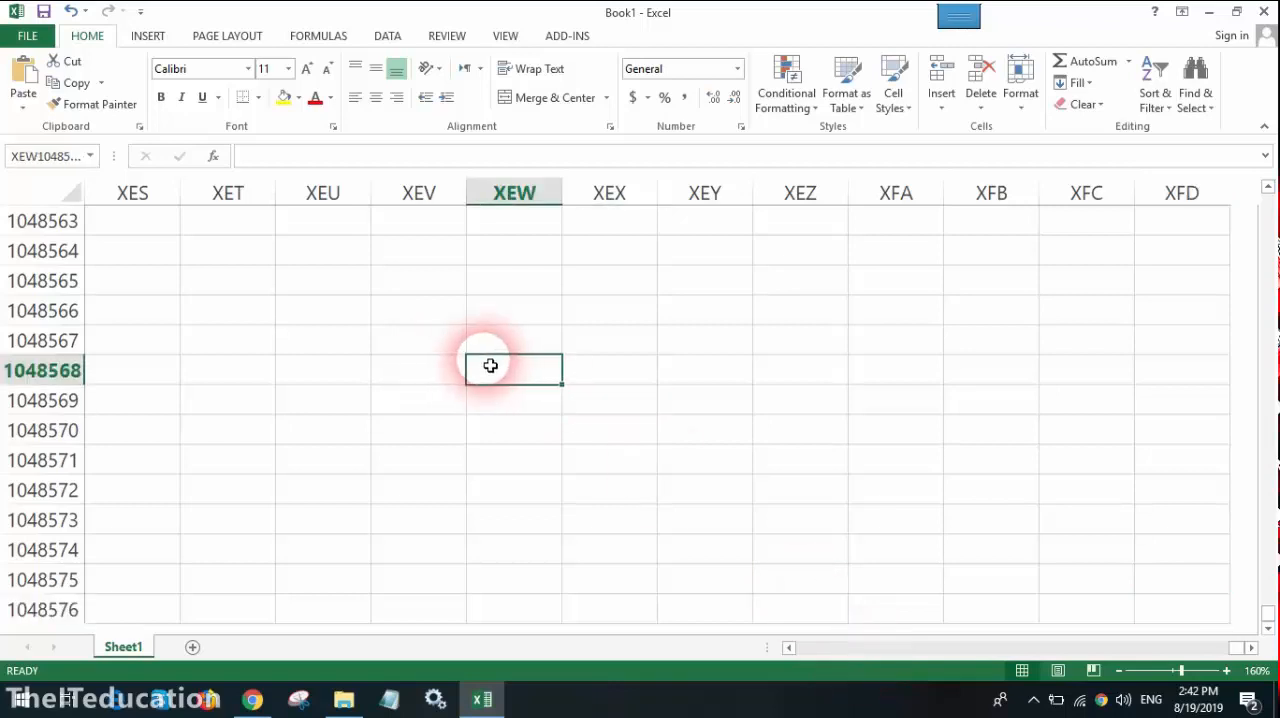
Step: Return to cell A1, select cell E6, and move the active cell one cell right, left, up and down
key("ctrl+Home")
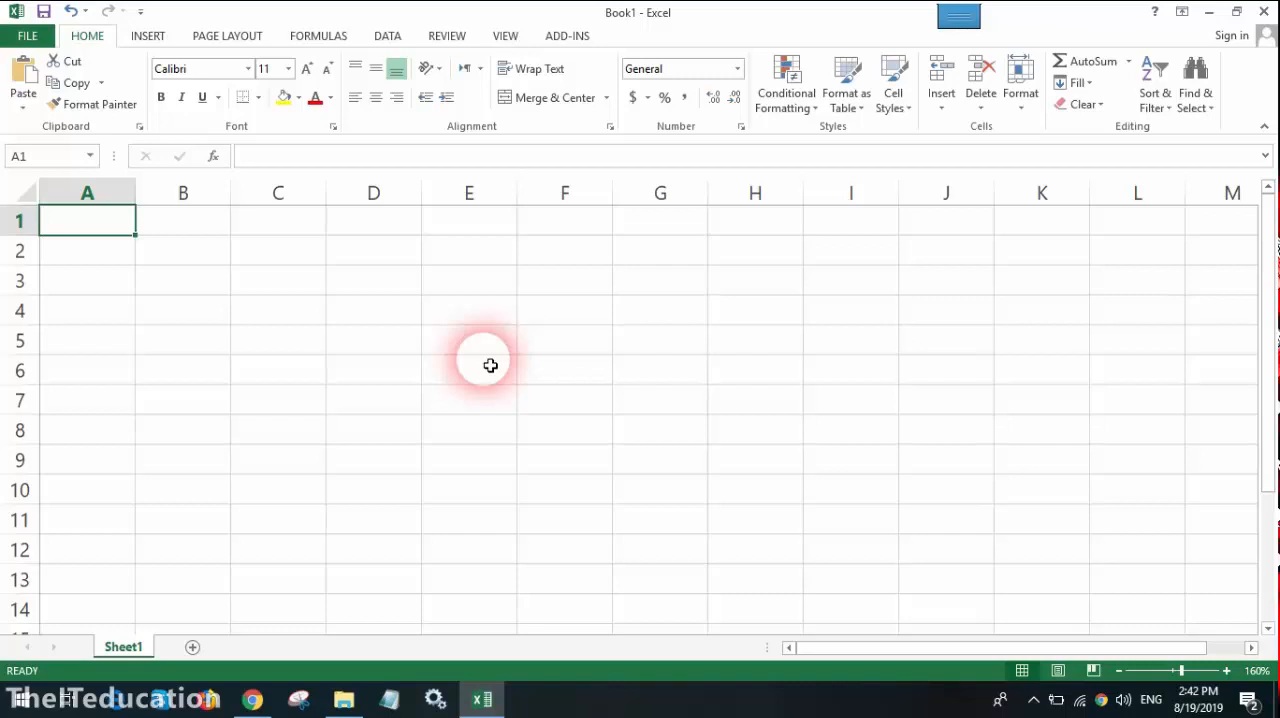
left_click(488, 366)
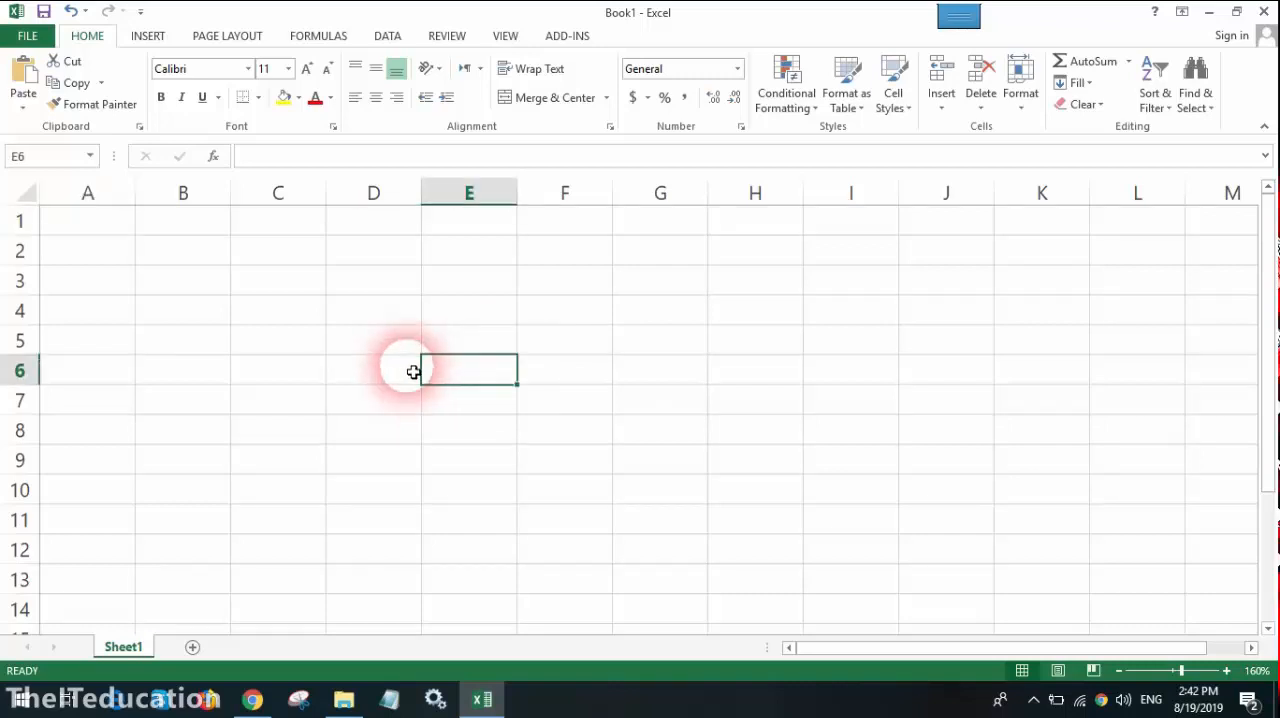
key("Right")
key("Left")
key("Up")
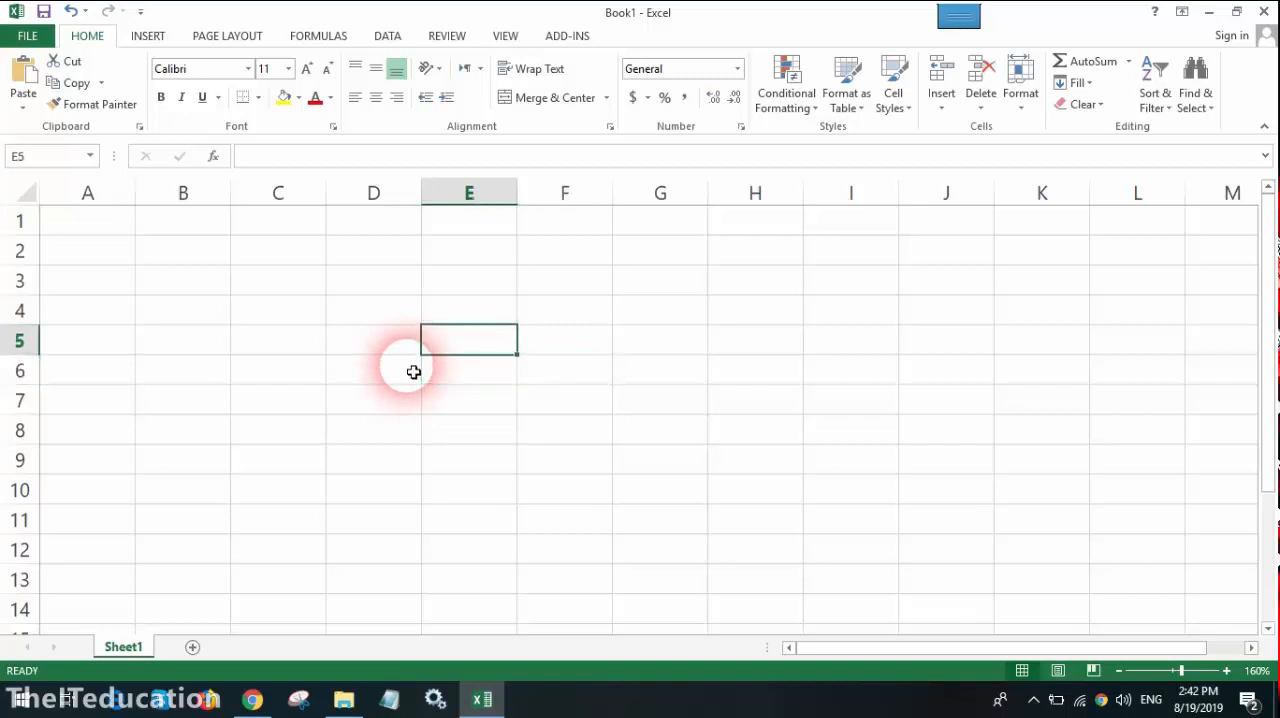
key("Down")
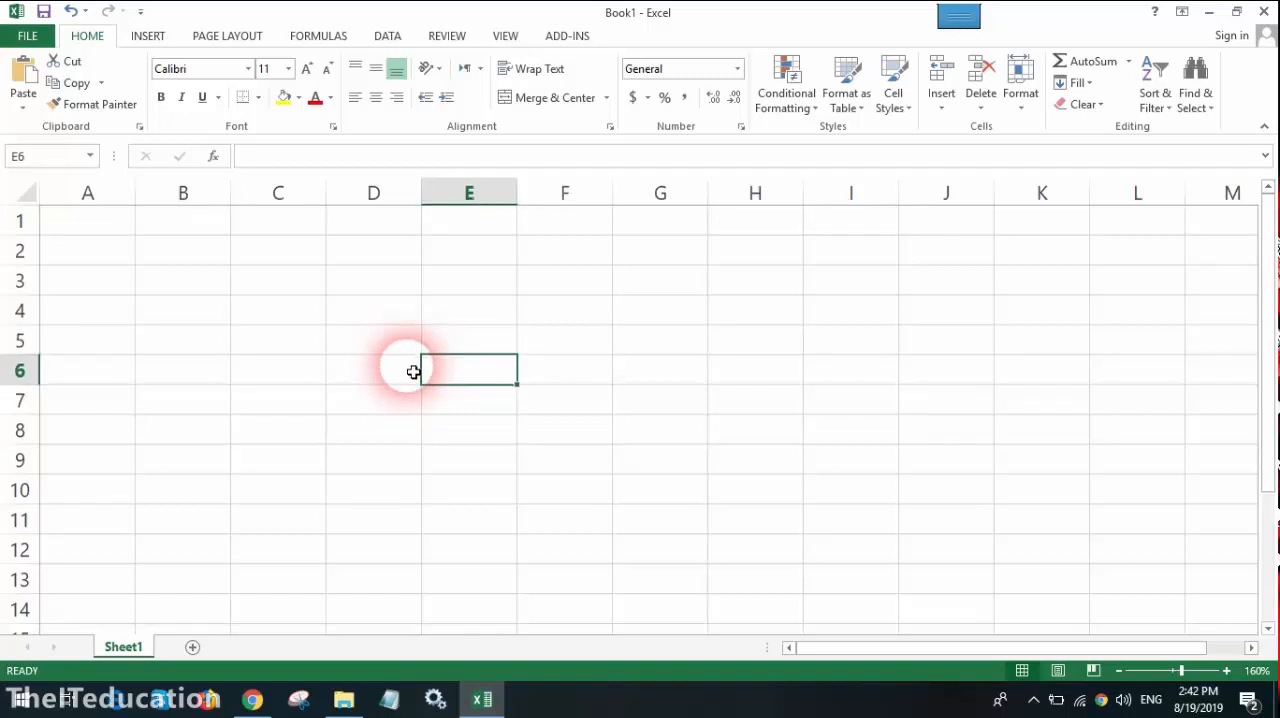
Step: Move the active cell from E6 one screen down and back up, and one screen right and back left
key("Page_Down")
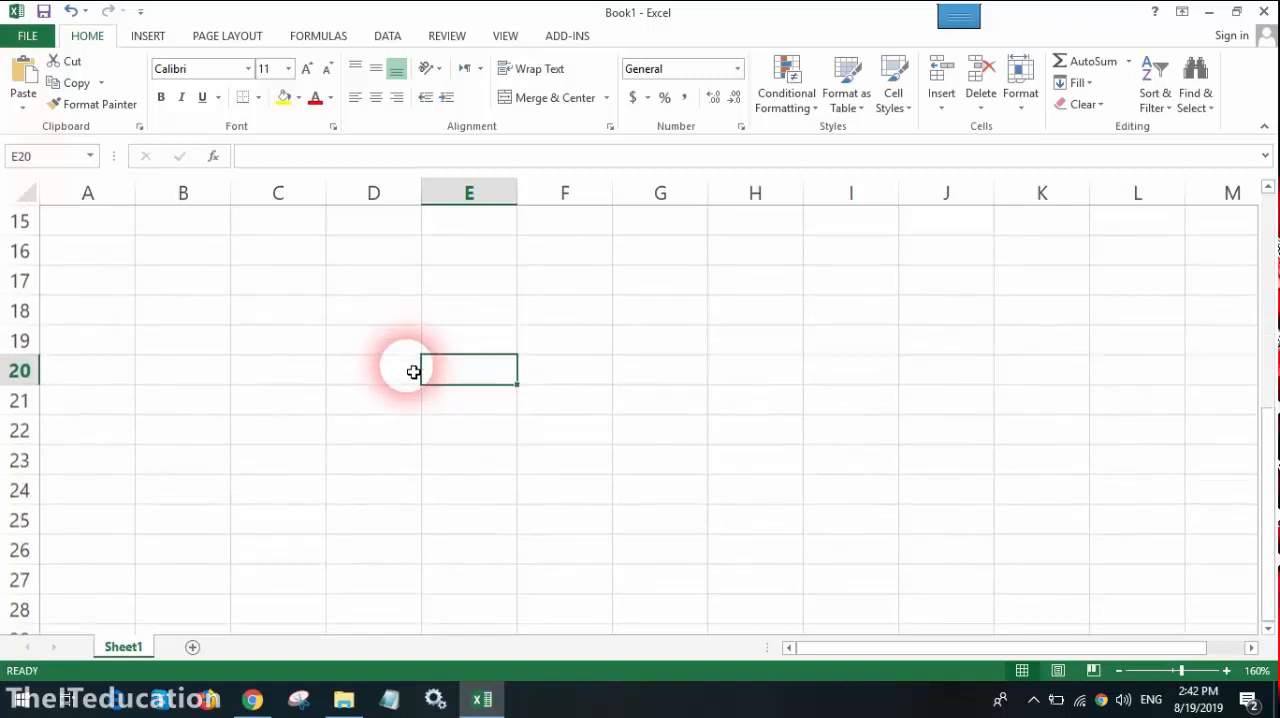
key("Page_Up")
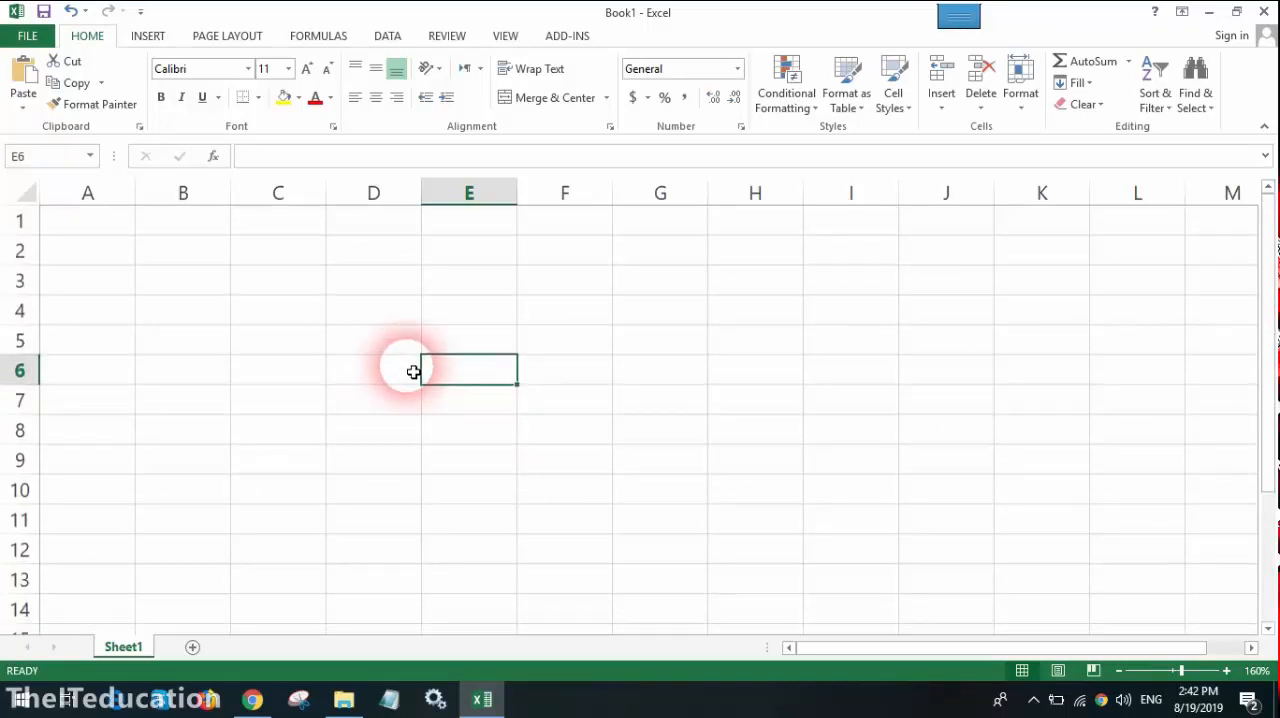
key("alt+Page_Down")
key("alt+Page_Up")
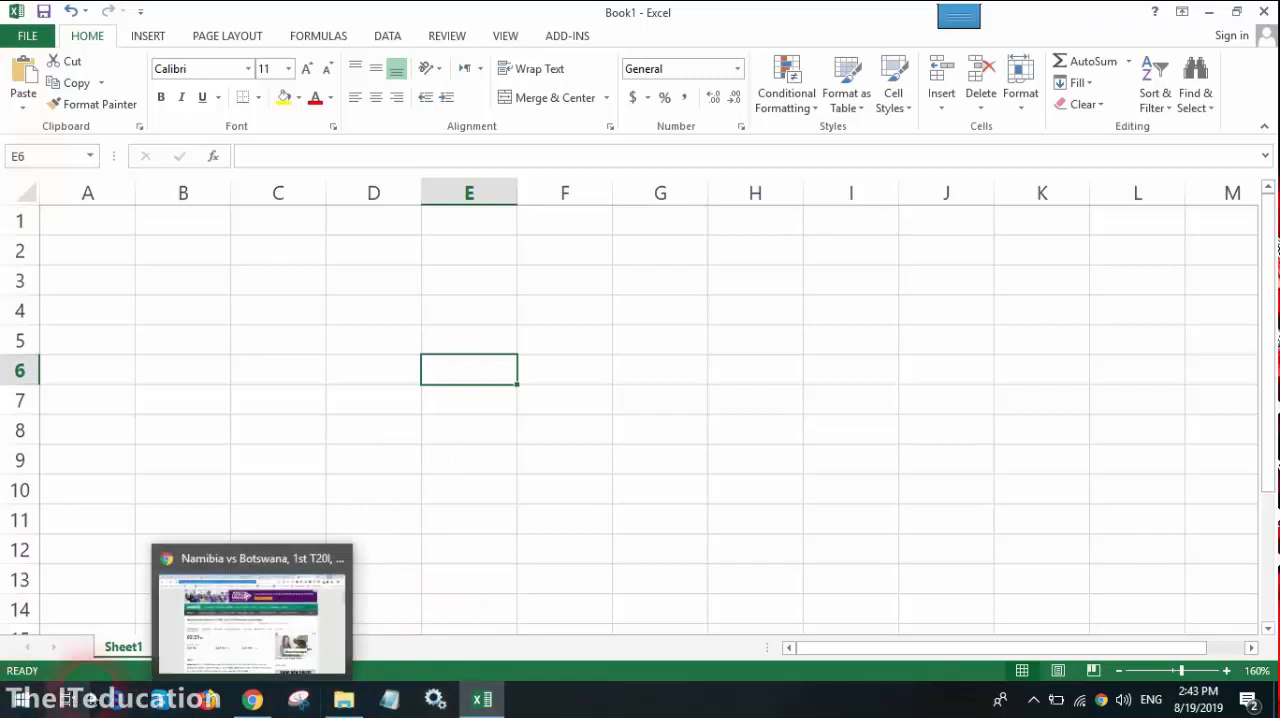
Step: Add a second worksheet to the workbook and switch back to Sheet1
left_click(121, 647)
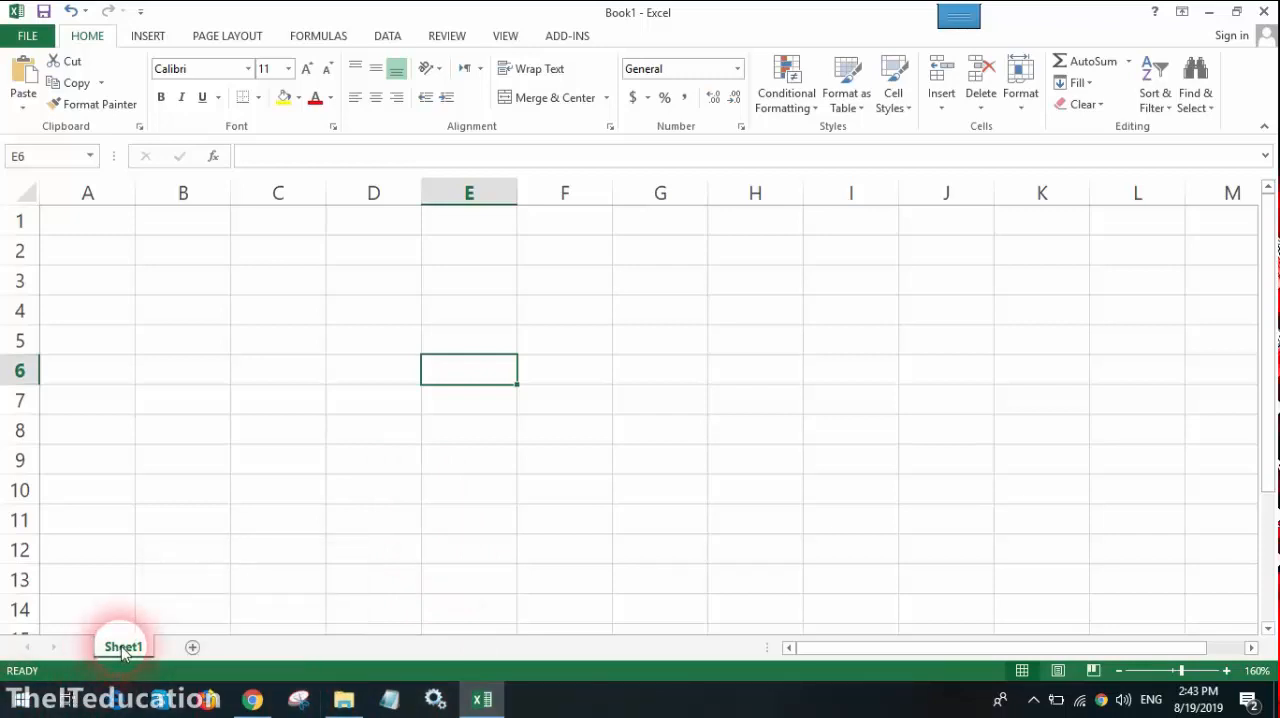
left_click(192, 647)
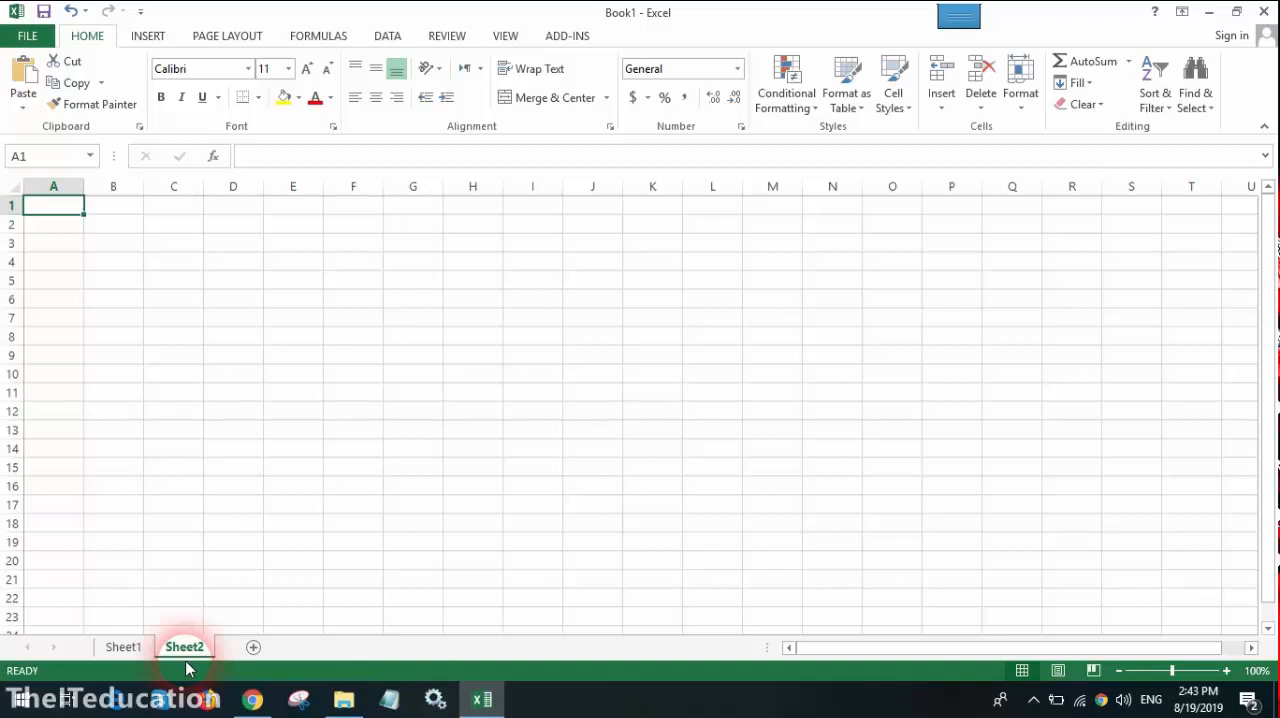
left_click(120, 648)
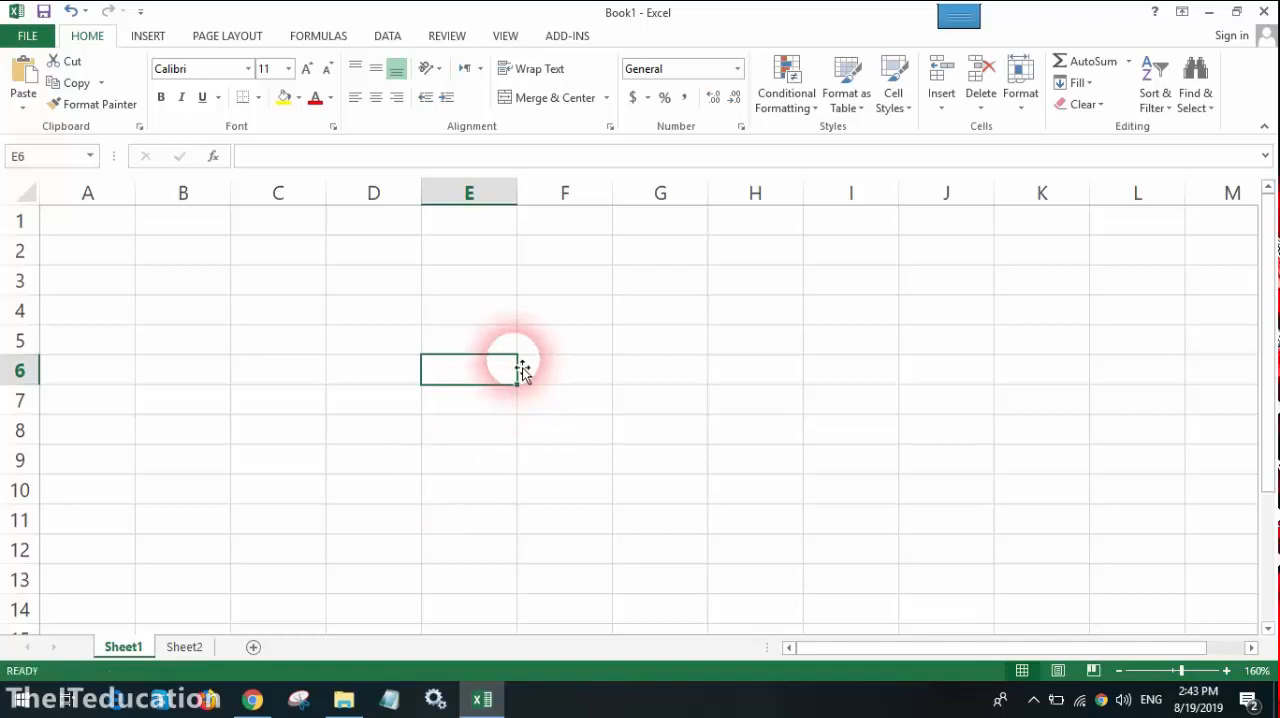
Step: Enter the column headers Rno, Name and Marks in cells A1 to C1 of Sheet1
key("Up")
key("Up")
key("Up")
key("Up")
key("Up")
key("Left")
key("Left")
key("Left")
key("Left")
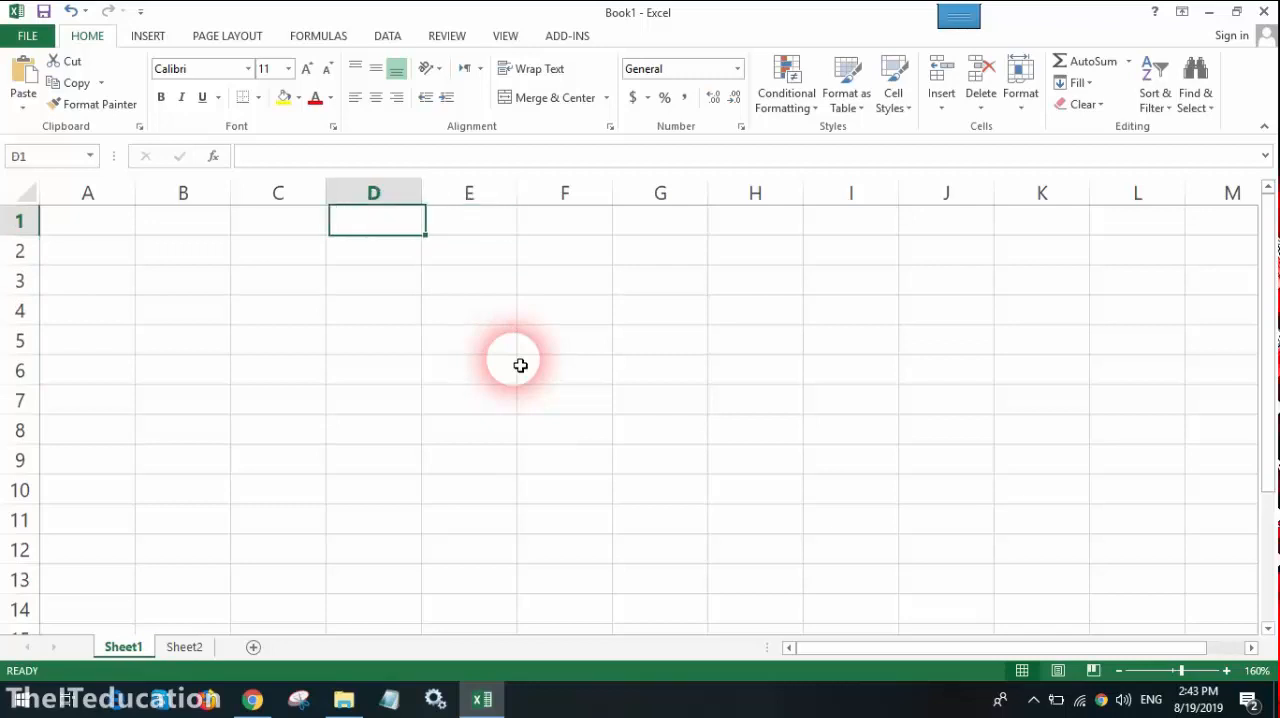
type("Rno")
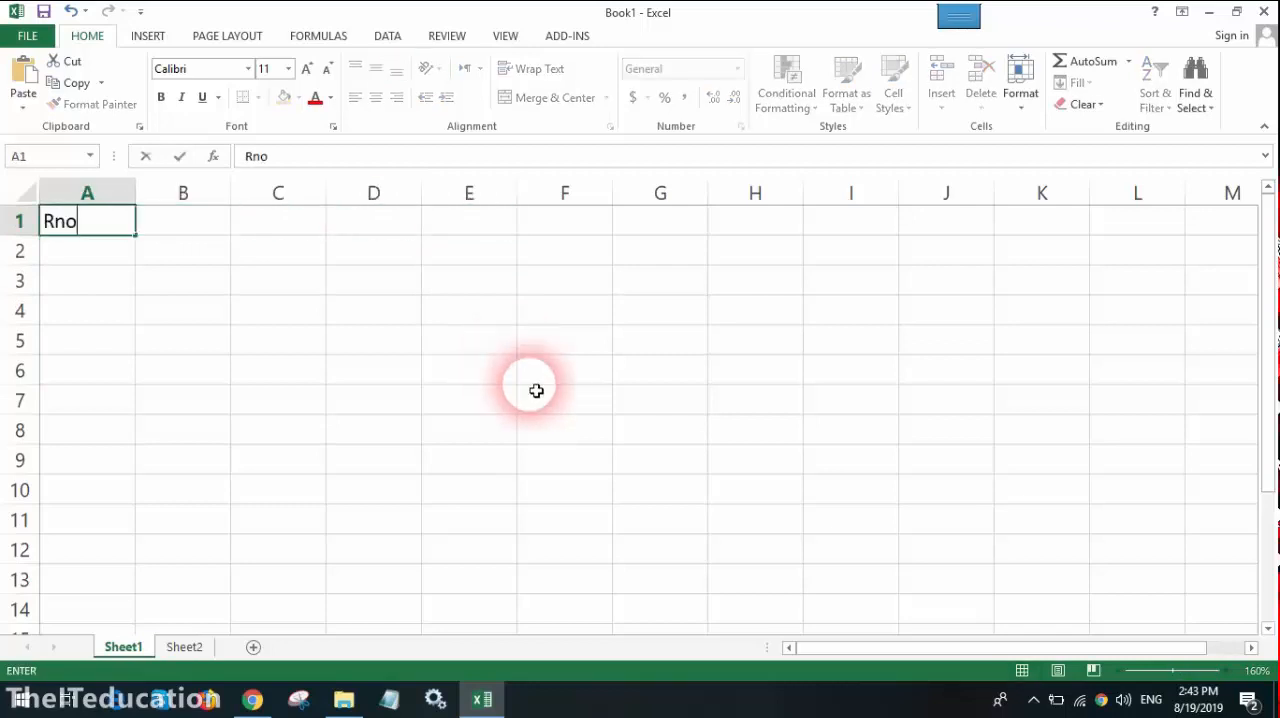
key("Tab")
type("Name")
key("Tab")
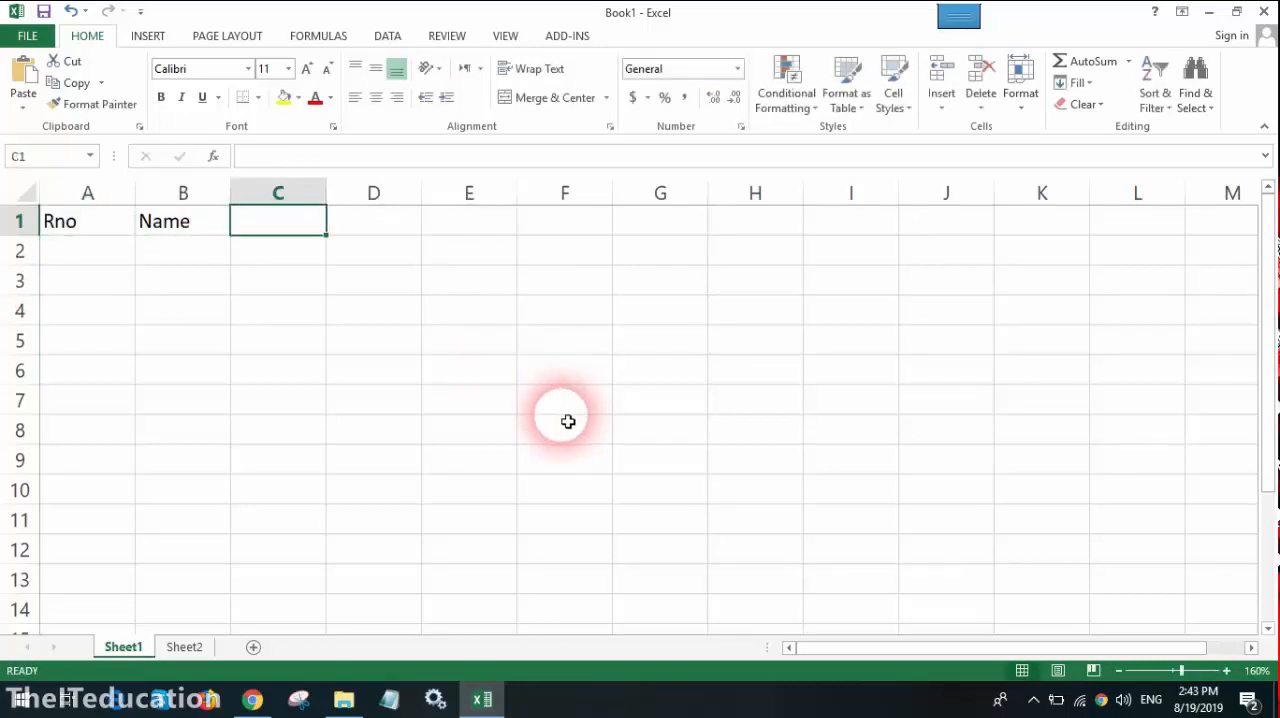
type("Marks")
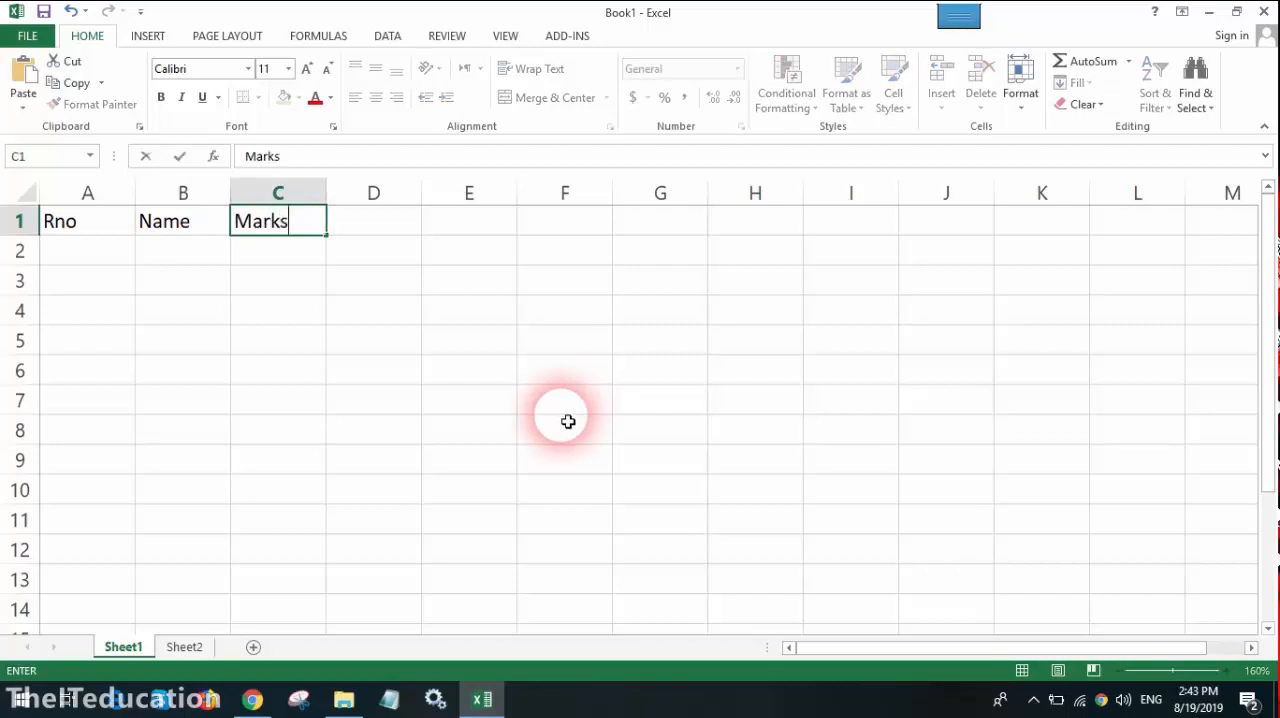
key("Return")
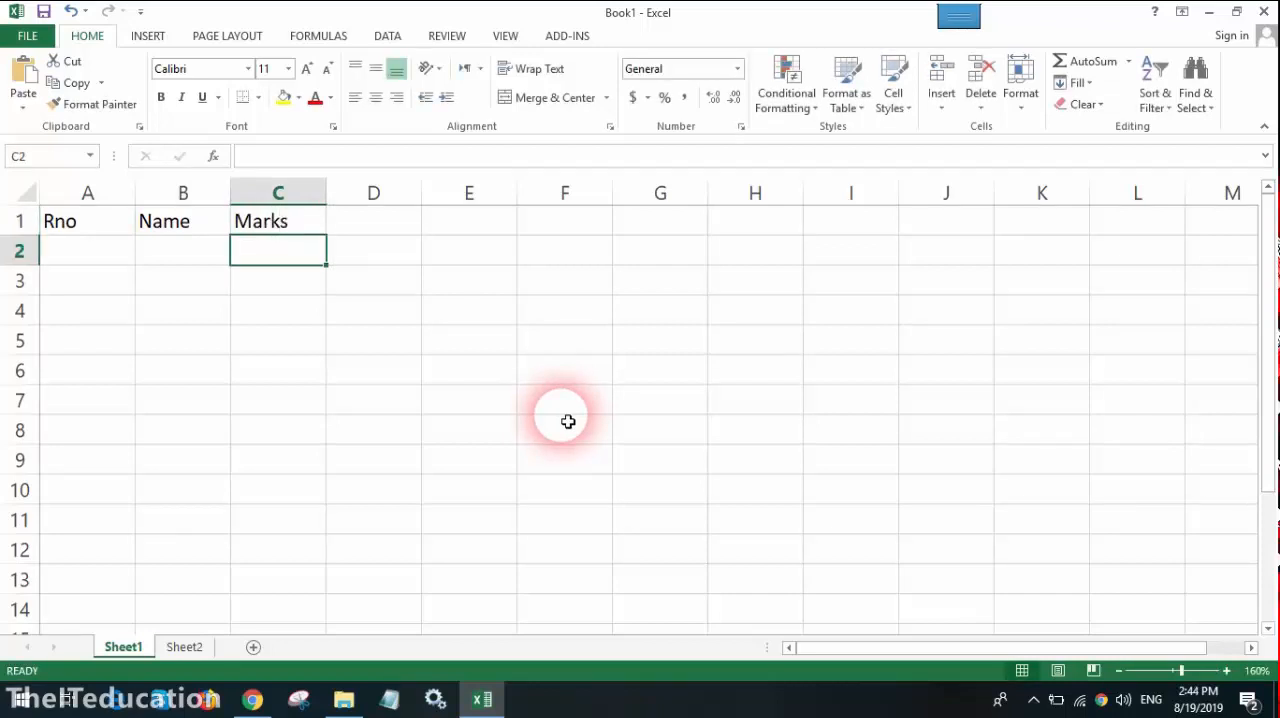
Step: Enter 101 in cell A2 and fill the number series down to 110 in A11
key("Left")
key("Left")
type("101")
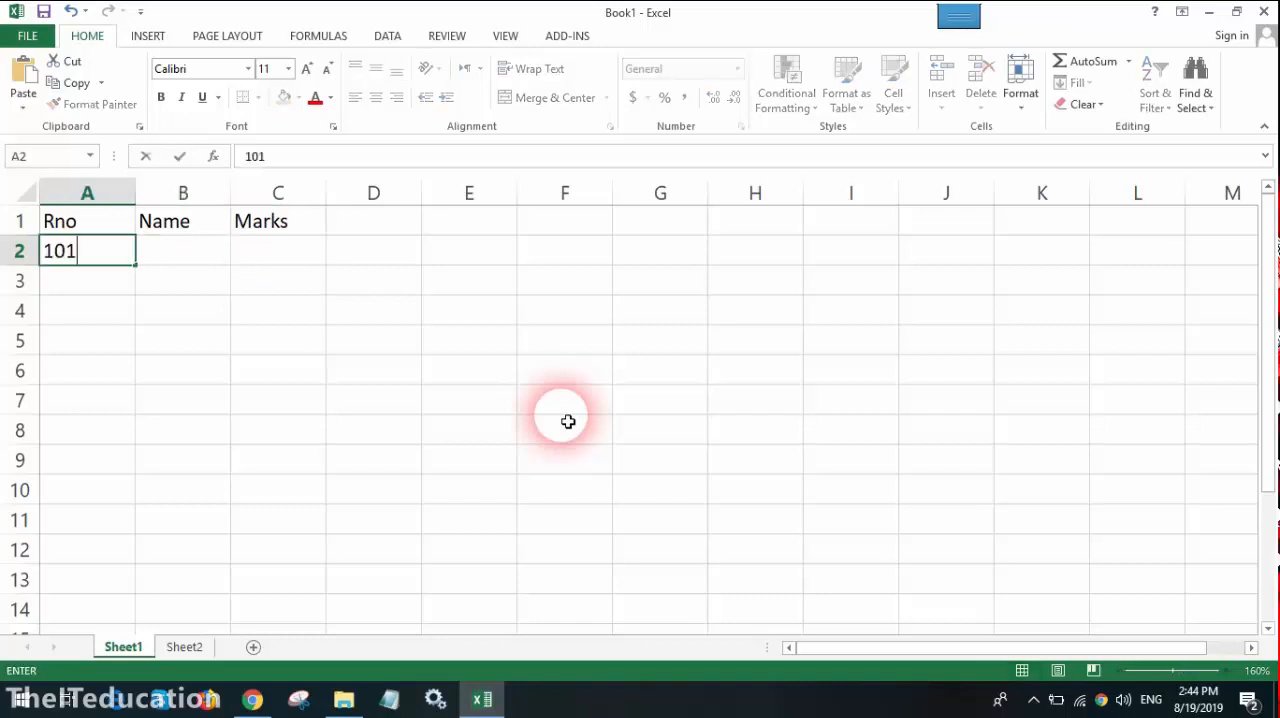
key("Return")
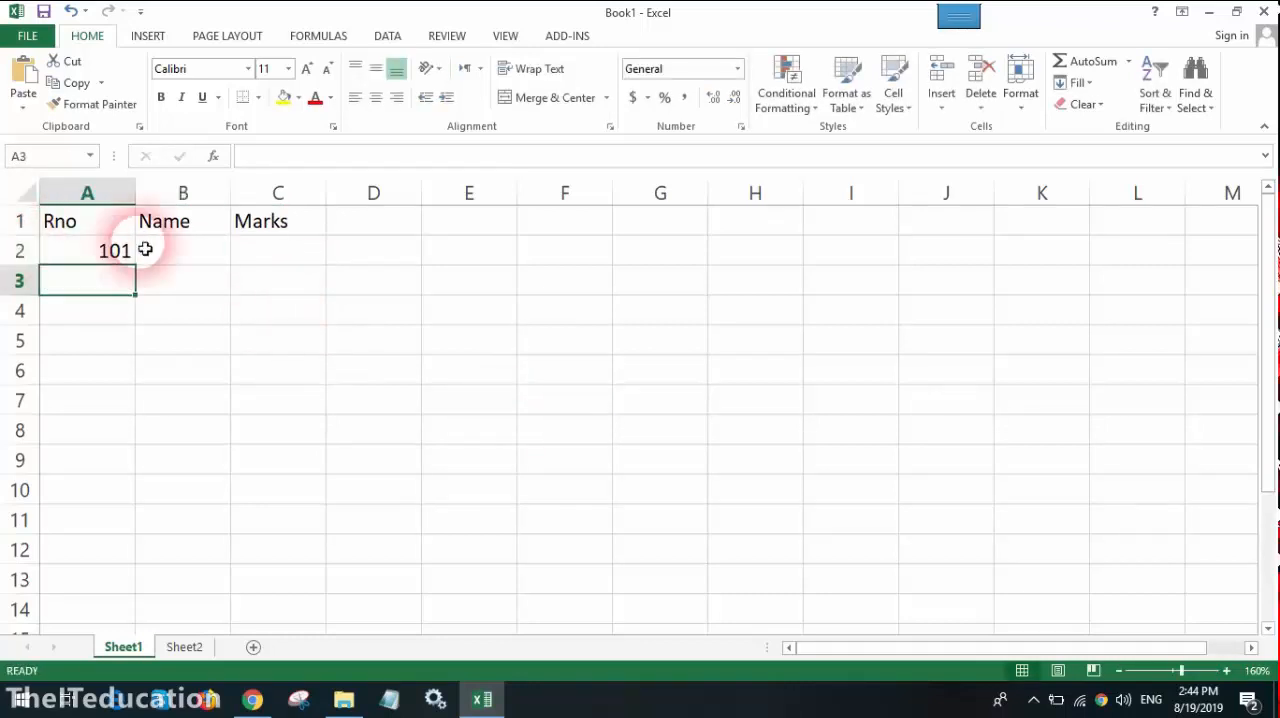
left_click(100, 252)
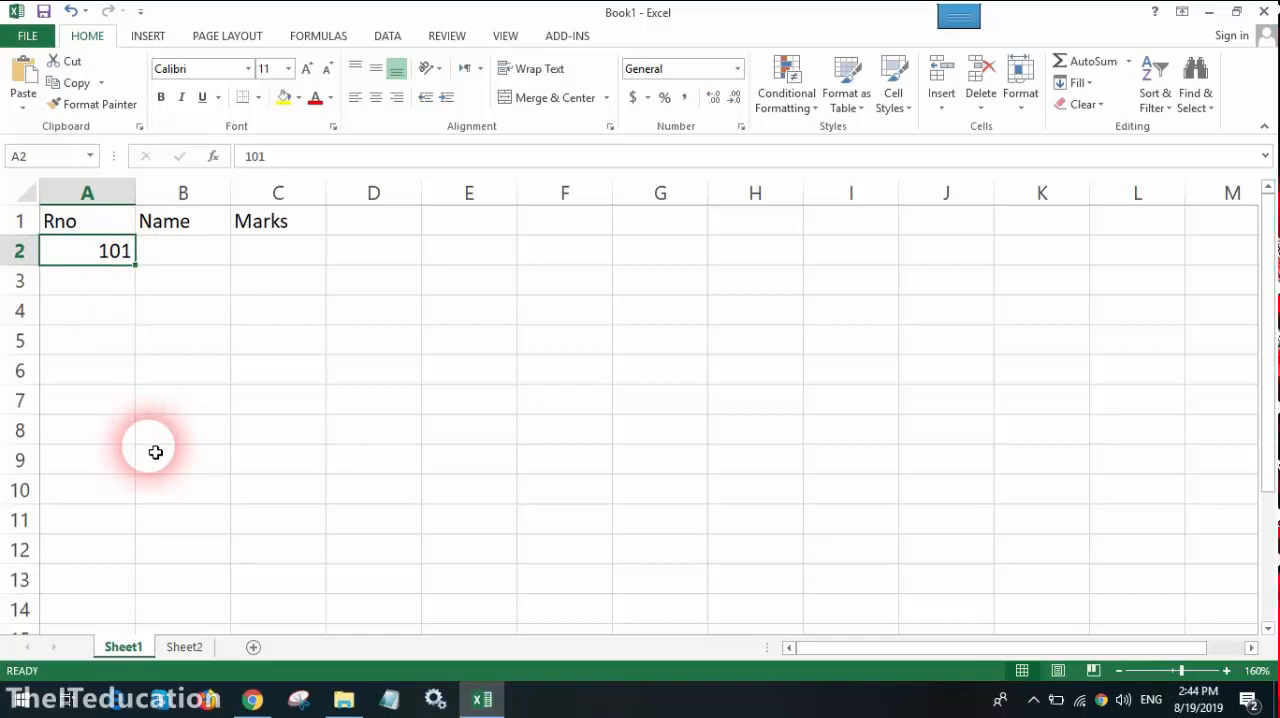
left_click_drag(136, 264, 131, 531)
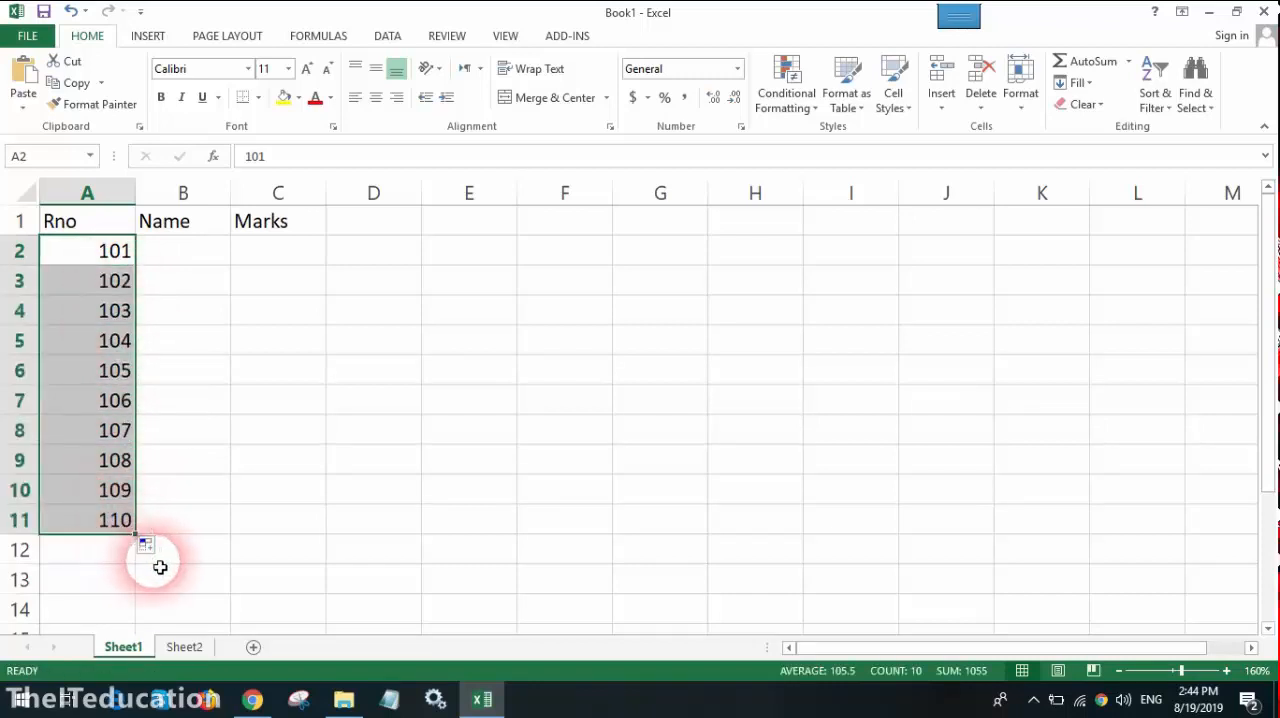
Step: Widen the Name column B to a little over twice its width
left_click(236, 222)
left_click(271, 370)
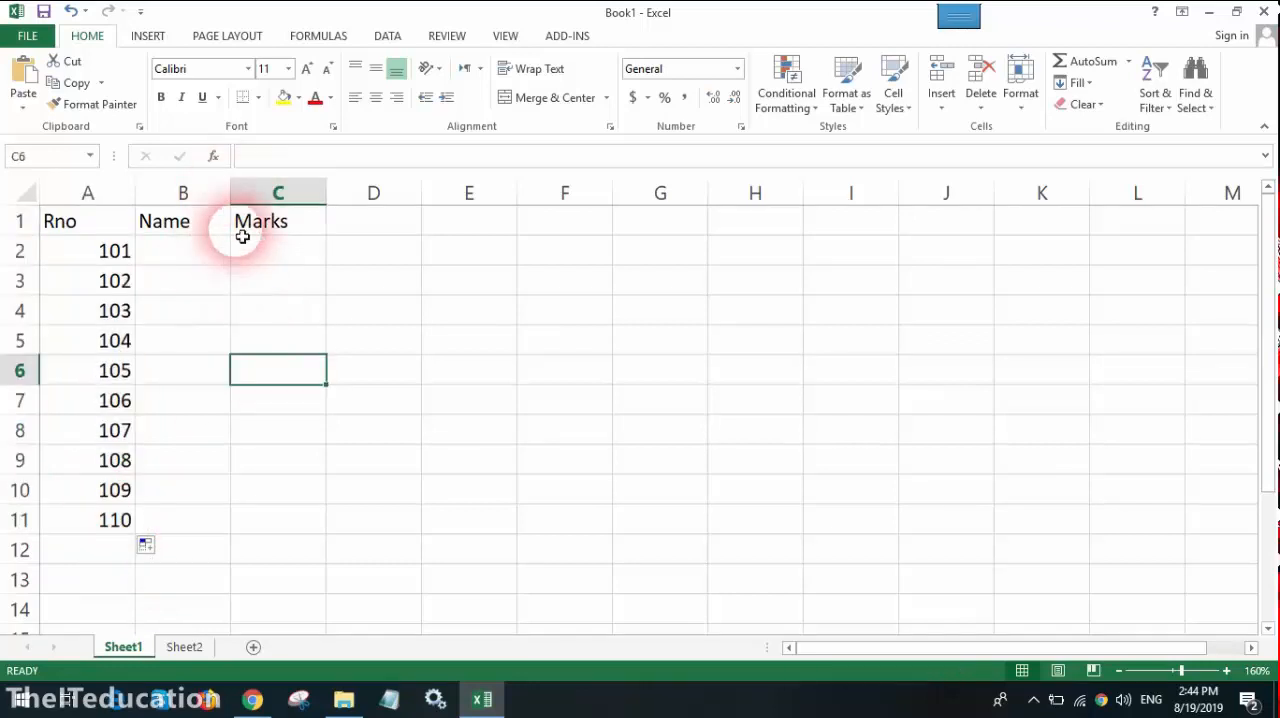
left_click(205, 194)
left_click_drag(231, 194, 234, 194)
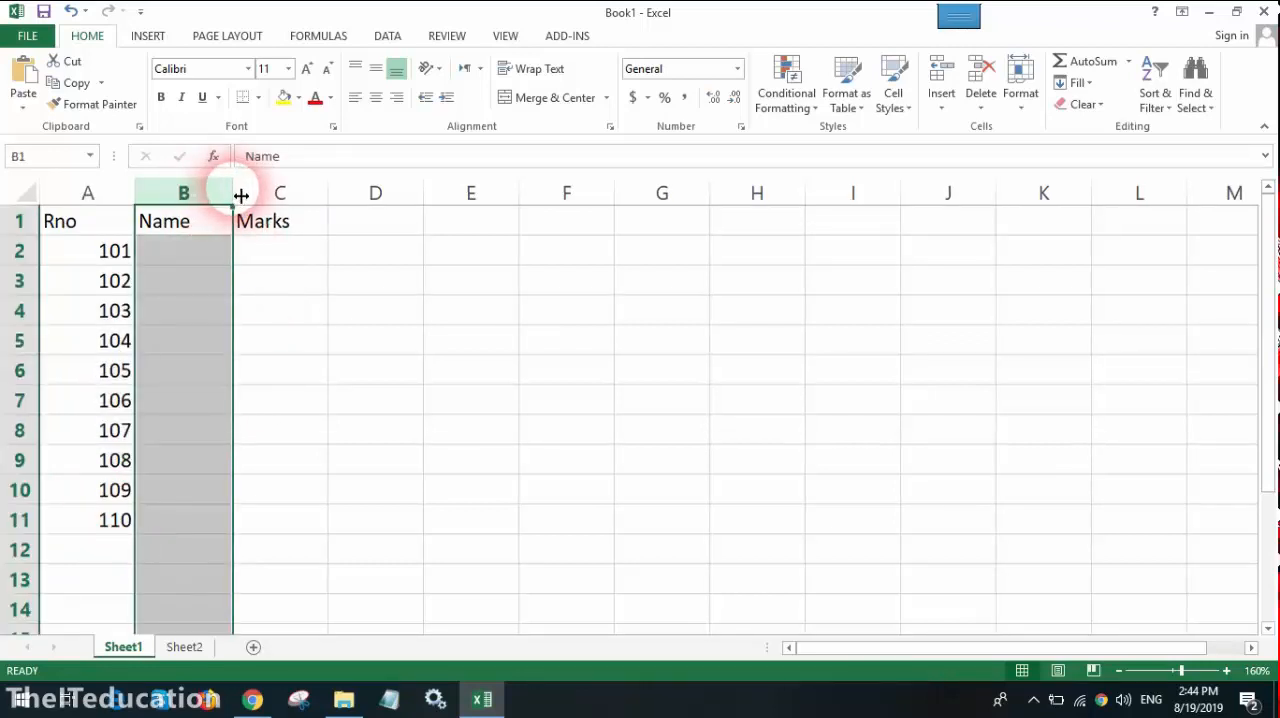
left_click(280, 370)
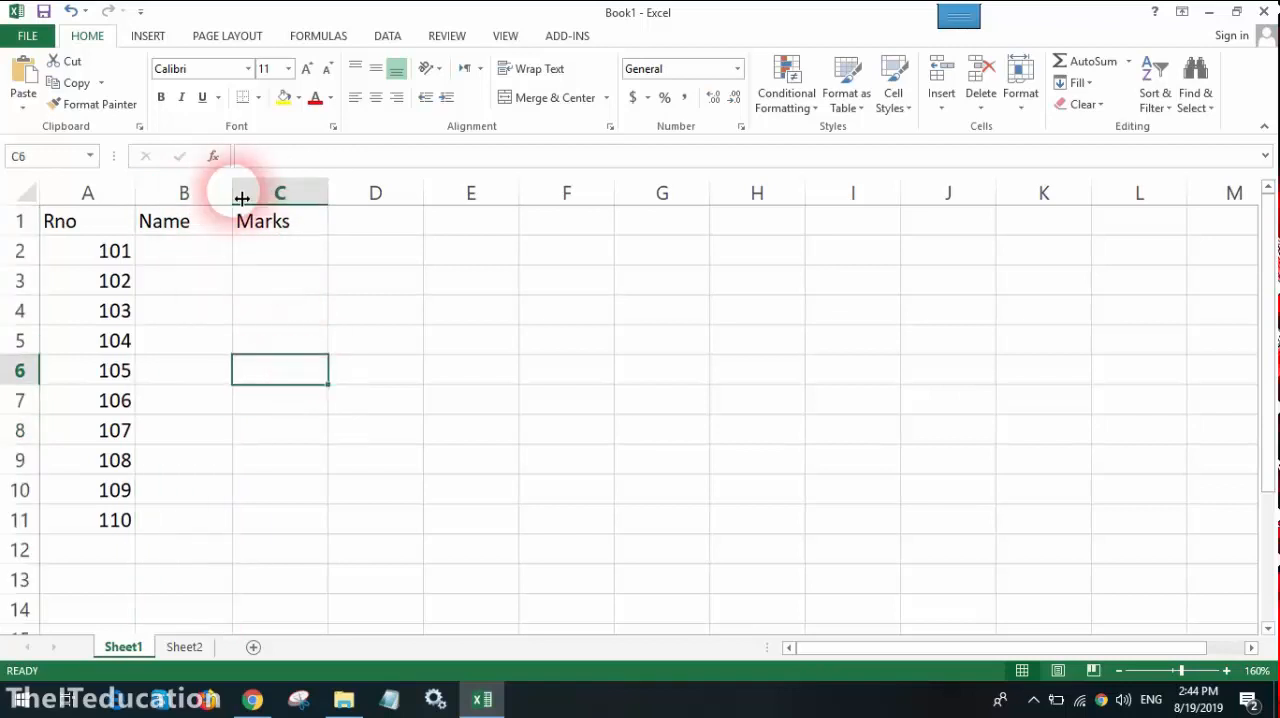
left_click_drag(243, 194, 357, 194)
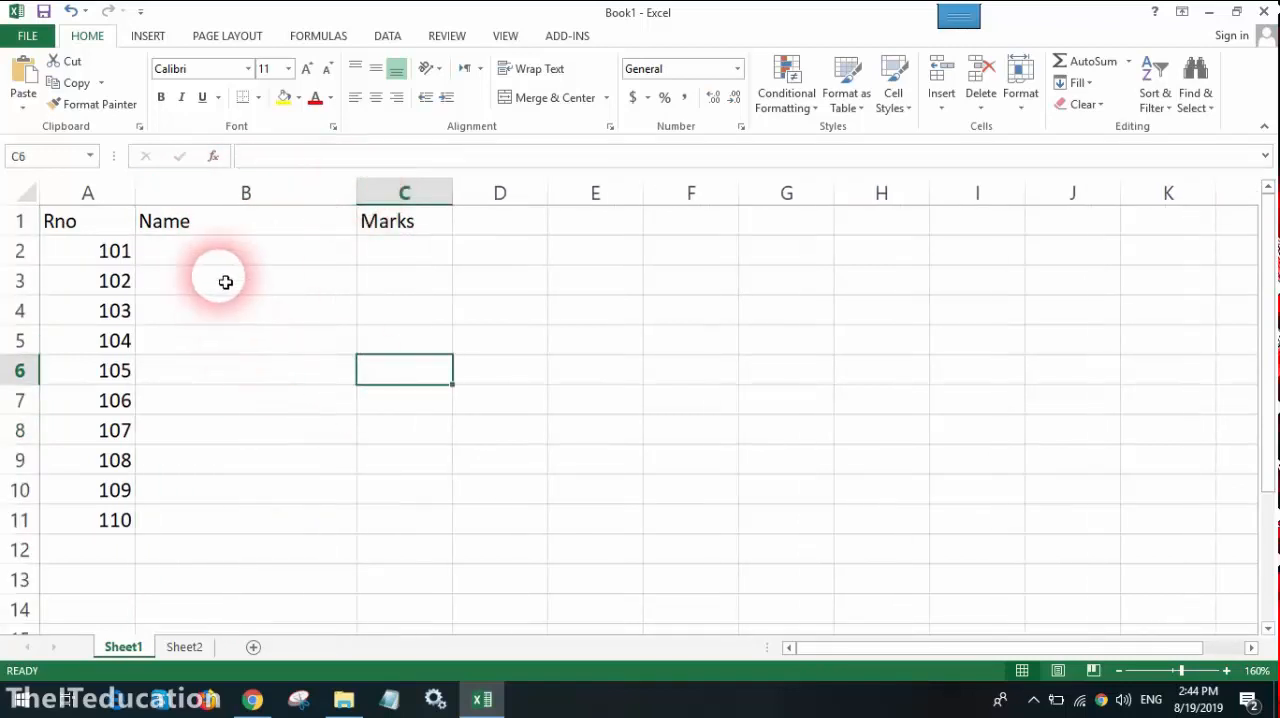
Step: Enter the student names for roll numbers 101 to 105 in cells B2 to B6
left_click(203, 259)
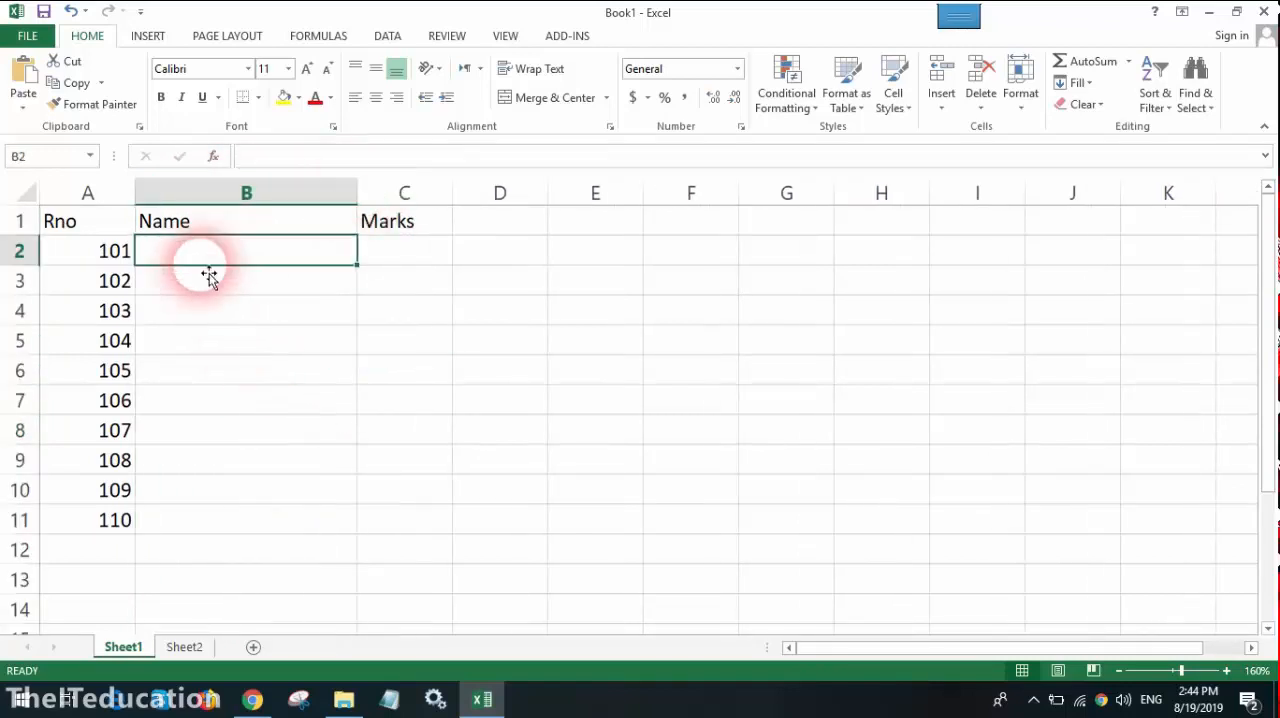
type("Talib")
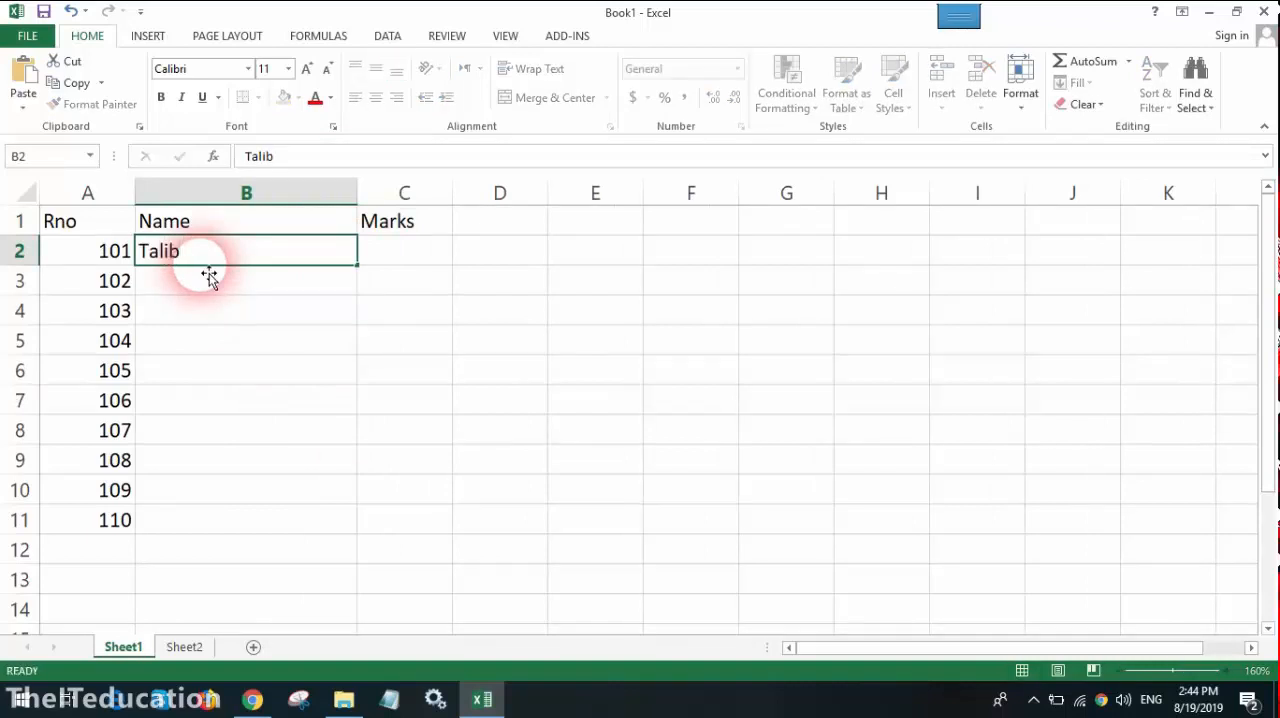
key("Return")
type("Ahmed")
key("Return")
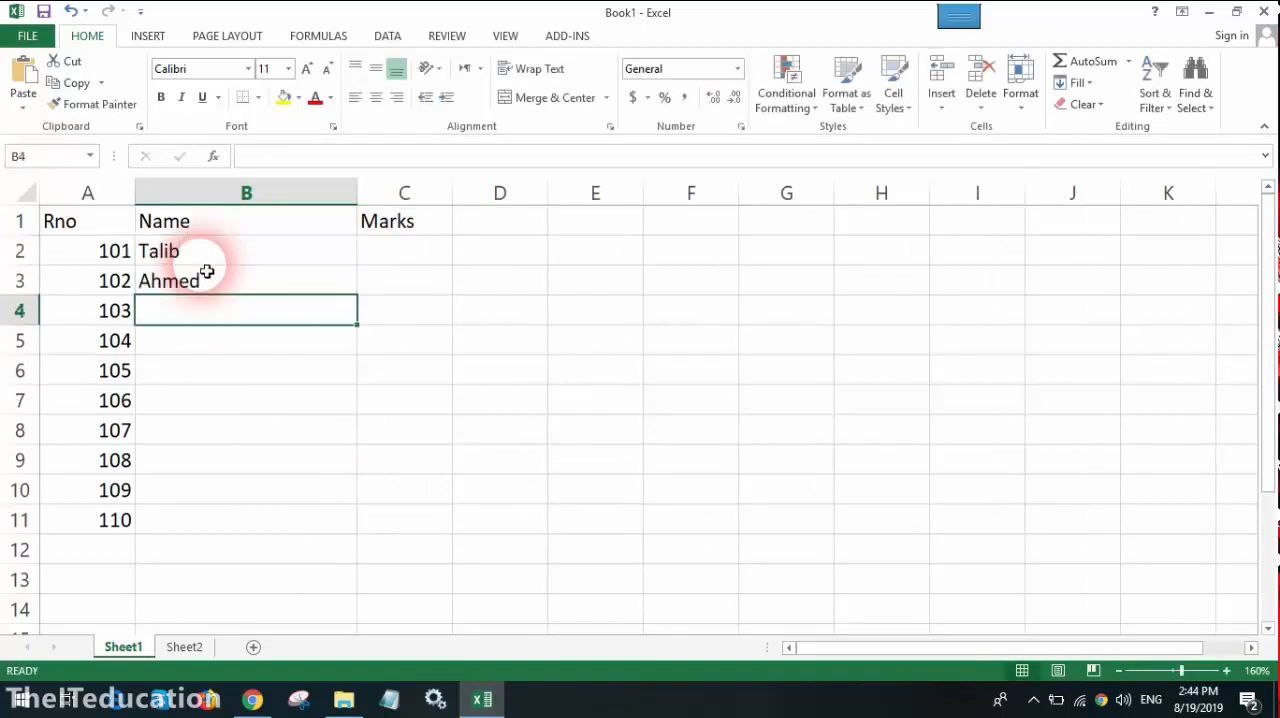
type("Abdullah")
key("Return")
type("Luqman")
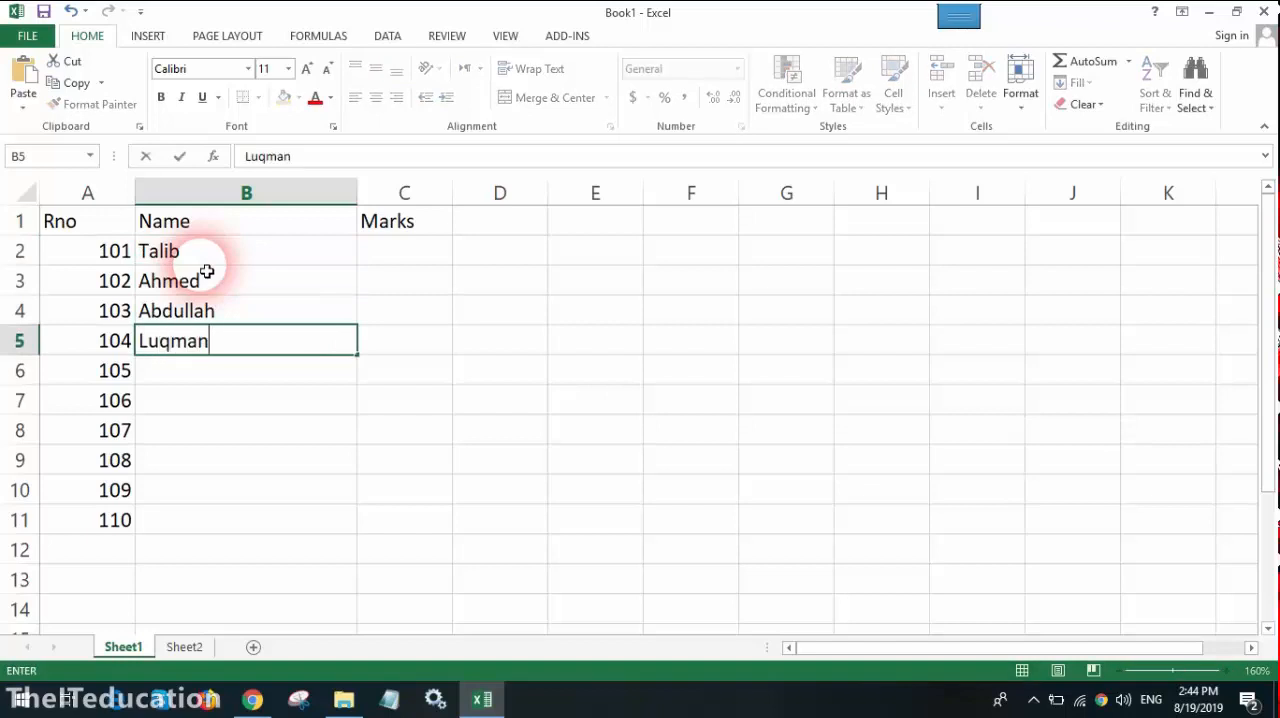
key("Return")
type("Faizan")
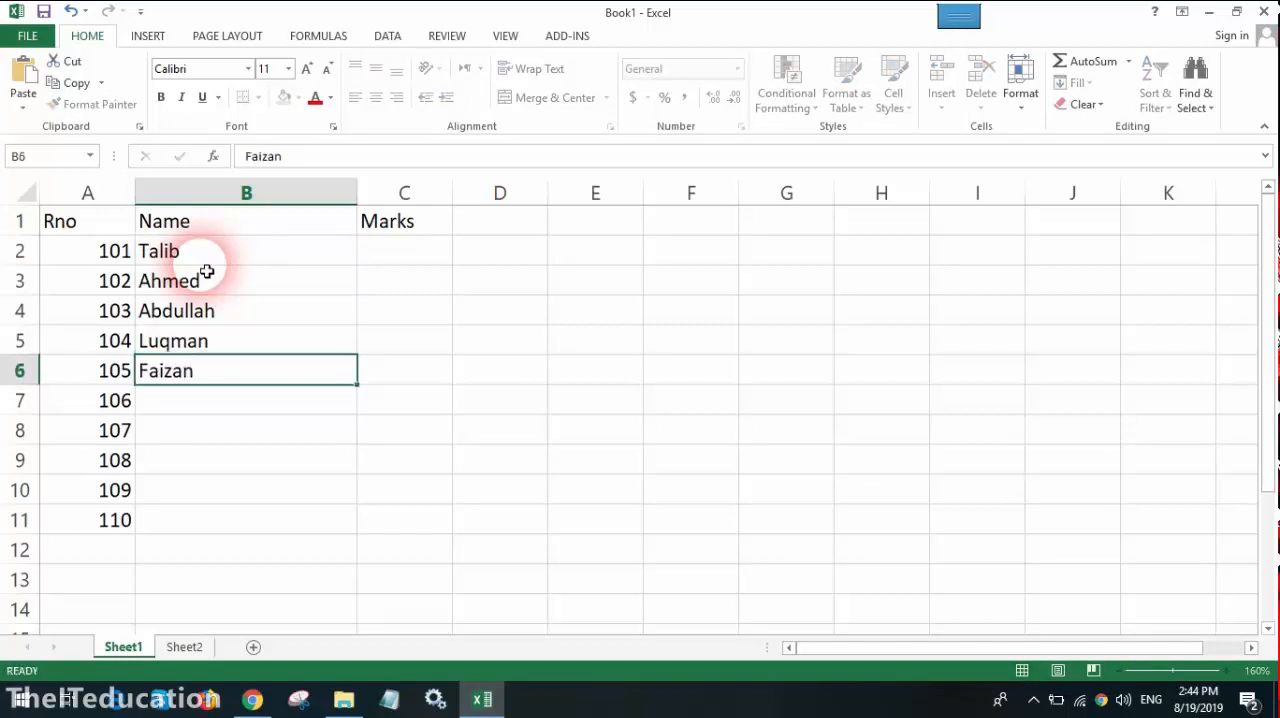
key("Return")
Step: Enter the student names for roll numbers 106 to 110 in B7 to B11, and select cell C2 under Marks
type("Zeeshan")
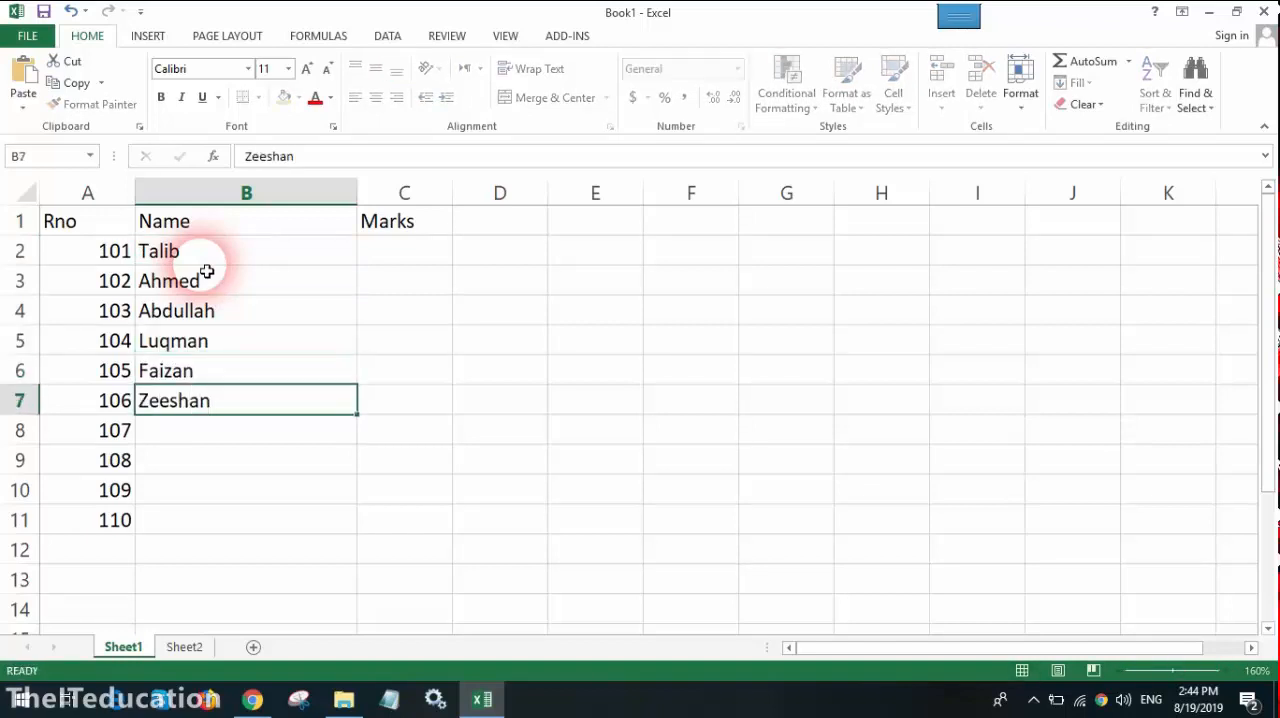
key("Return")
type("Umar")
key("Return")
type("Shoaib")
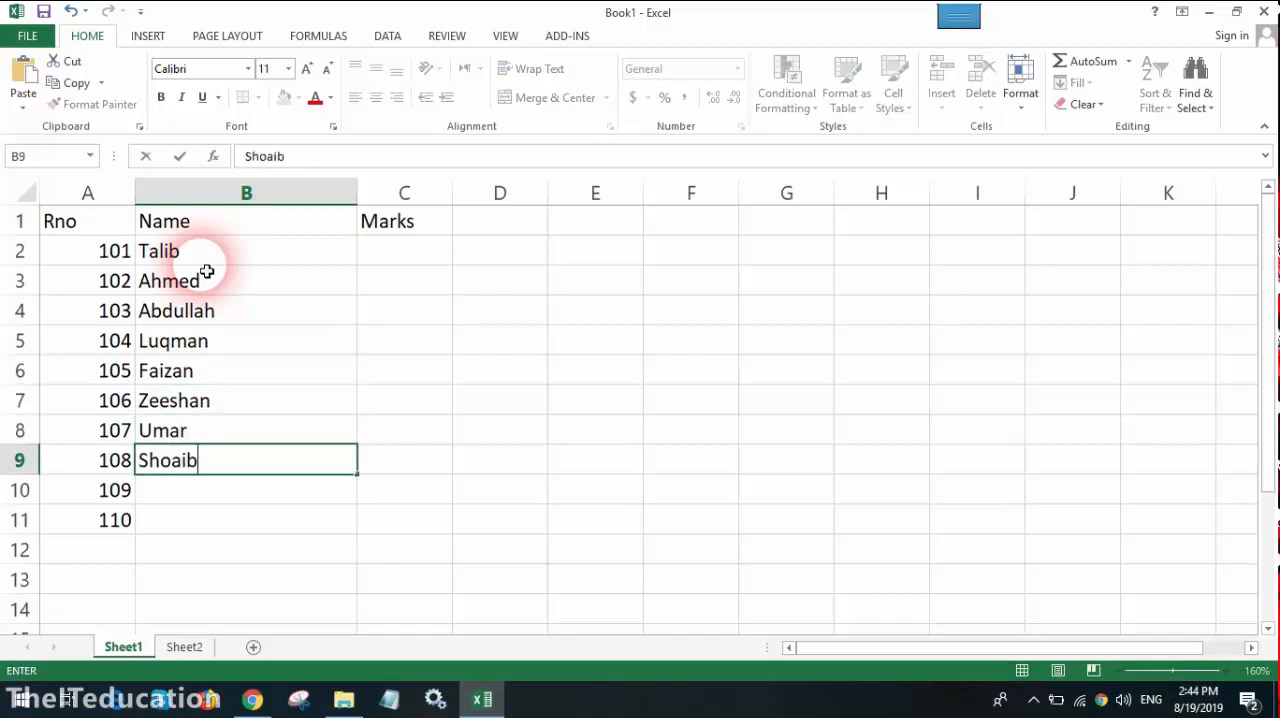
key("Return")
type("Hameed")
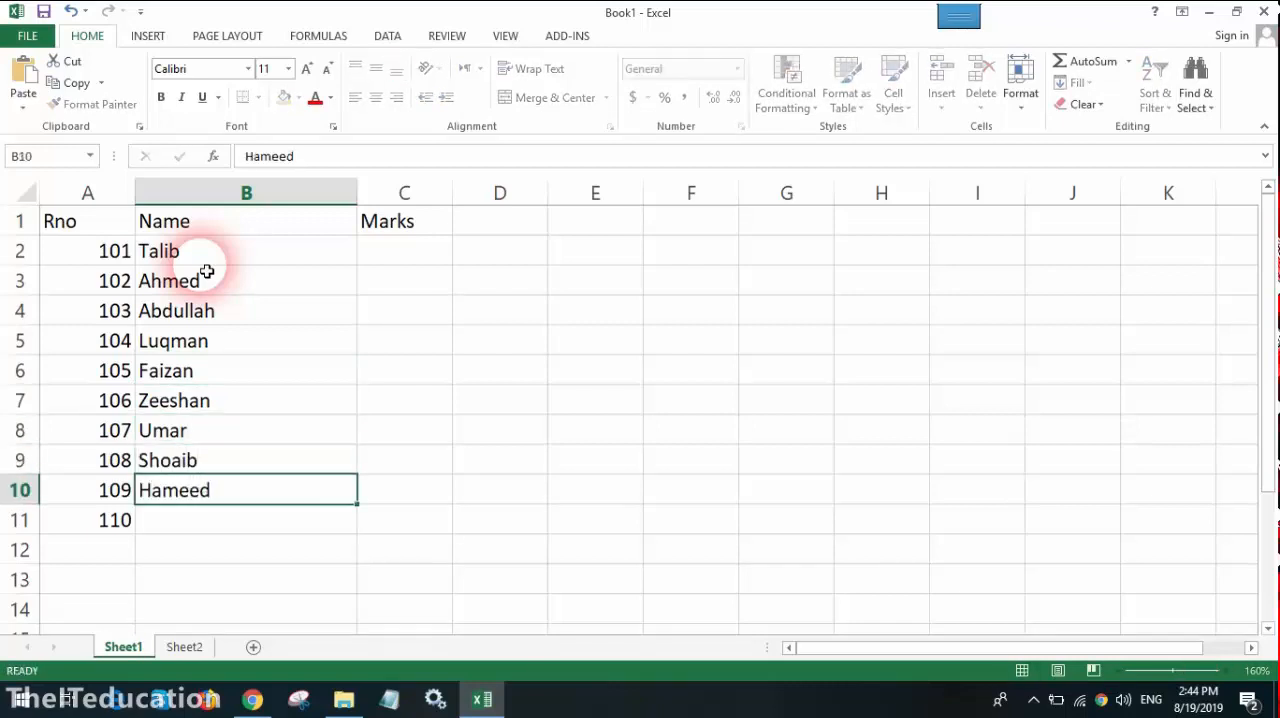
key("Return")
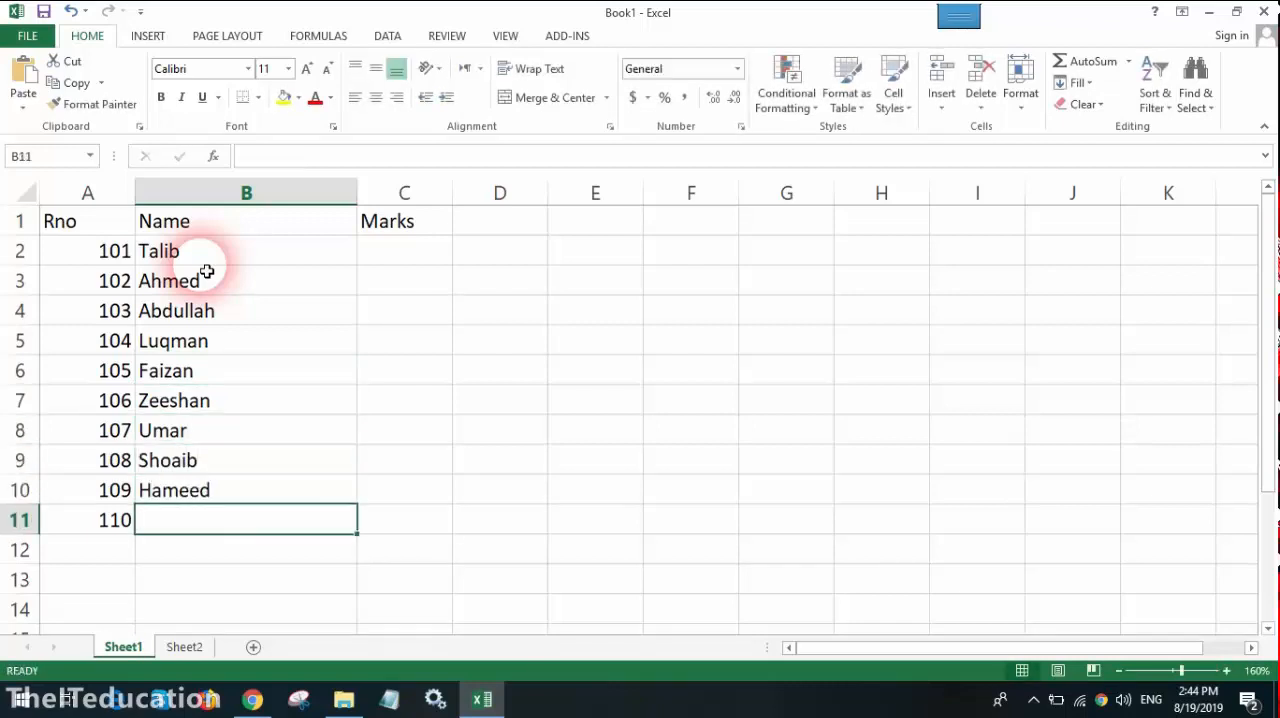
type("Saye")
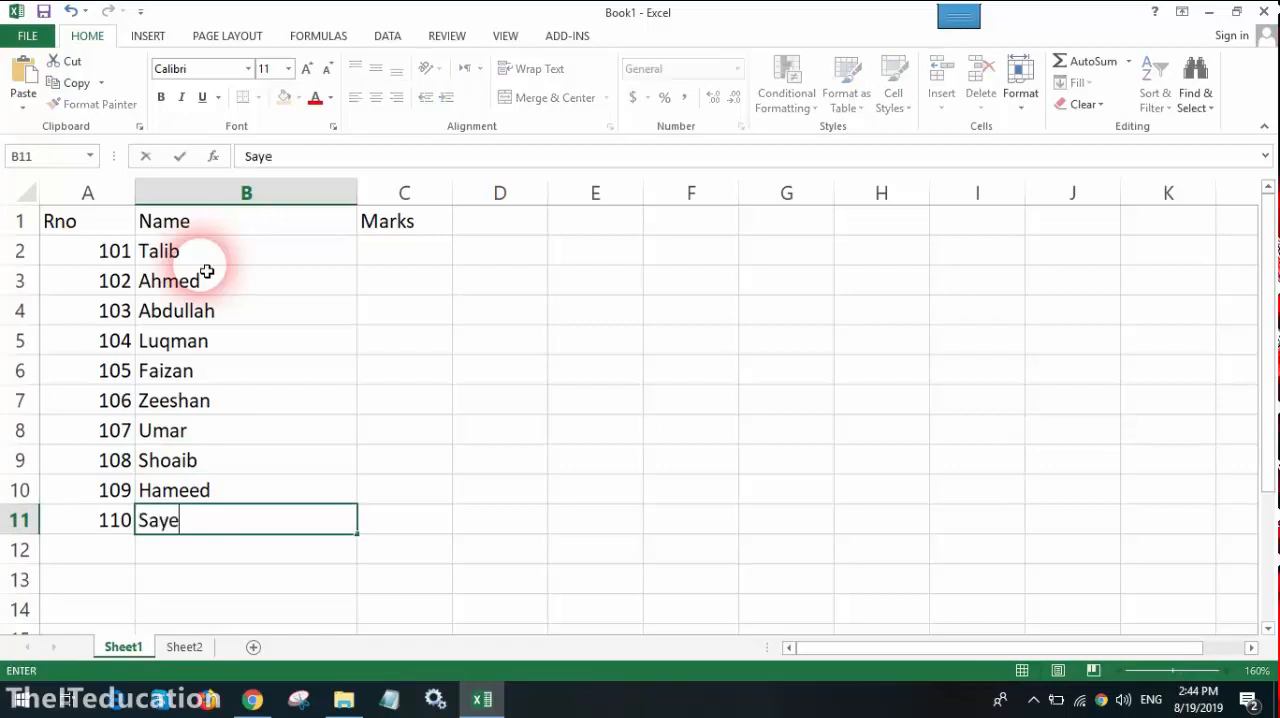
type("d Ali")
key("Return")
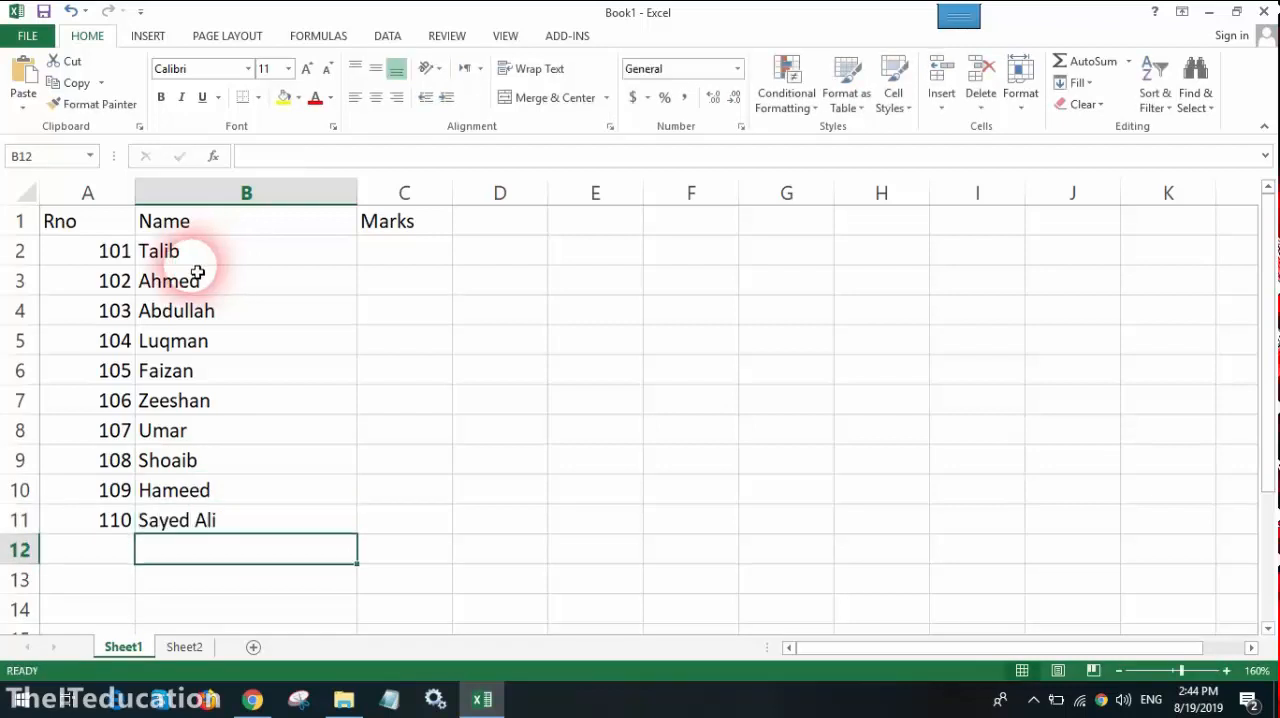
left_click(398, 249)
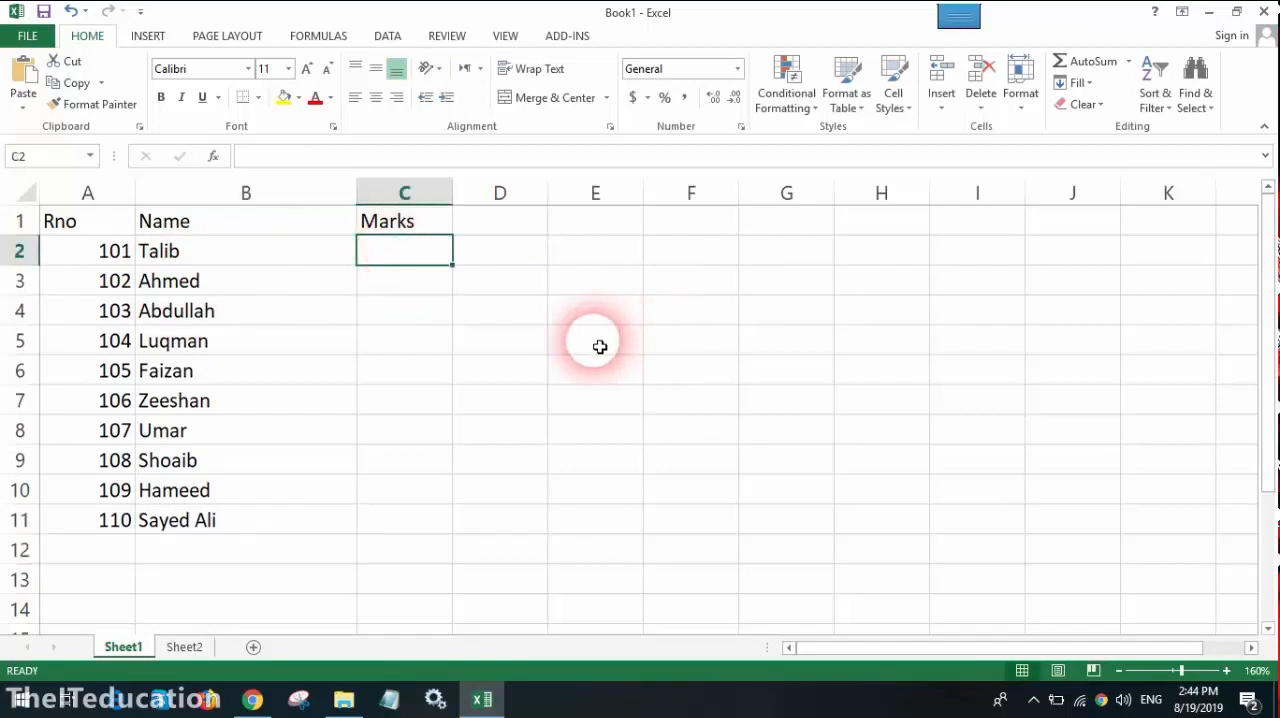
Step: Enter the marks 453, 345, 423, 497 and 423 in cells C2 to C6
type("453")
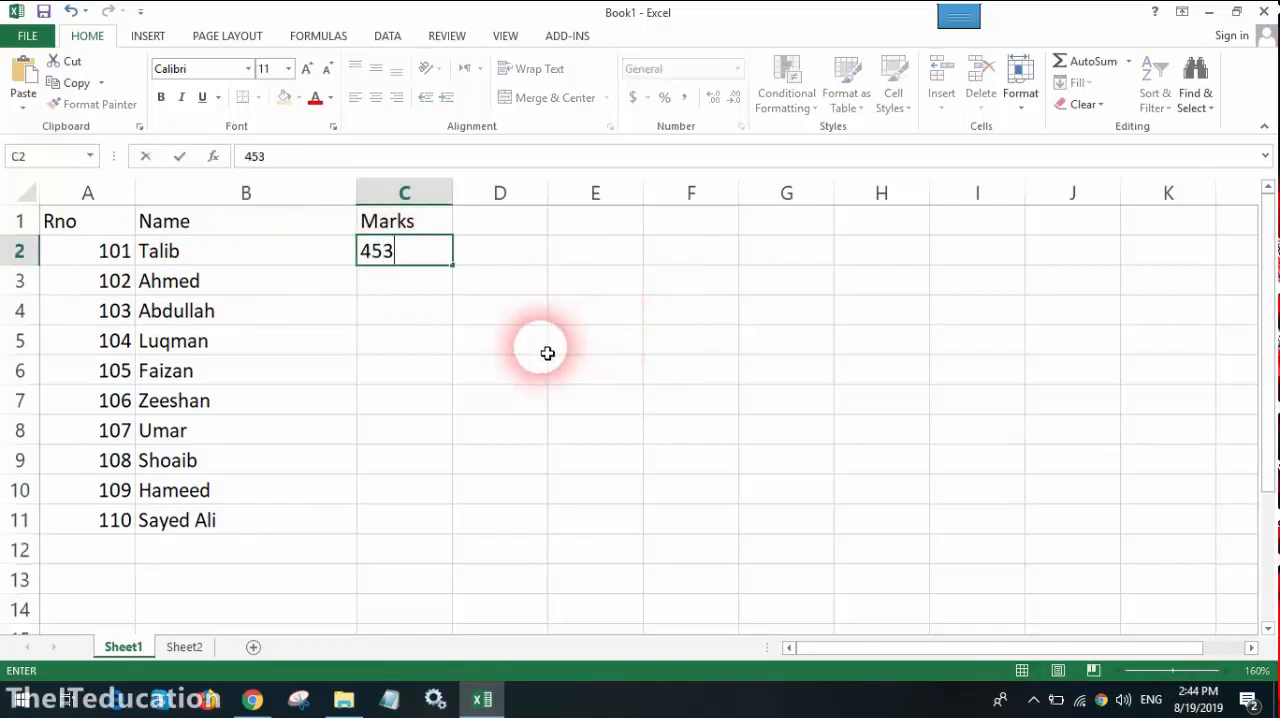
key("Return")
type("345")
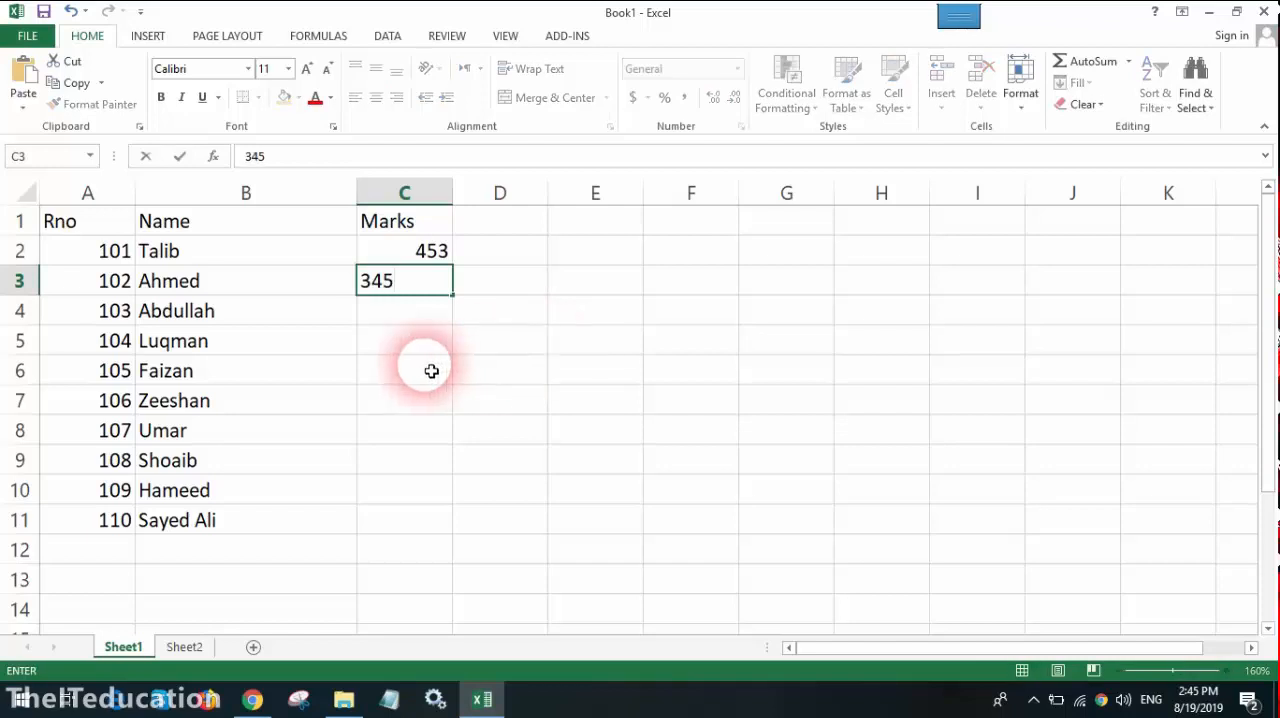
key("Return")
type("423")
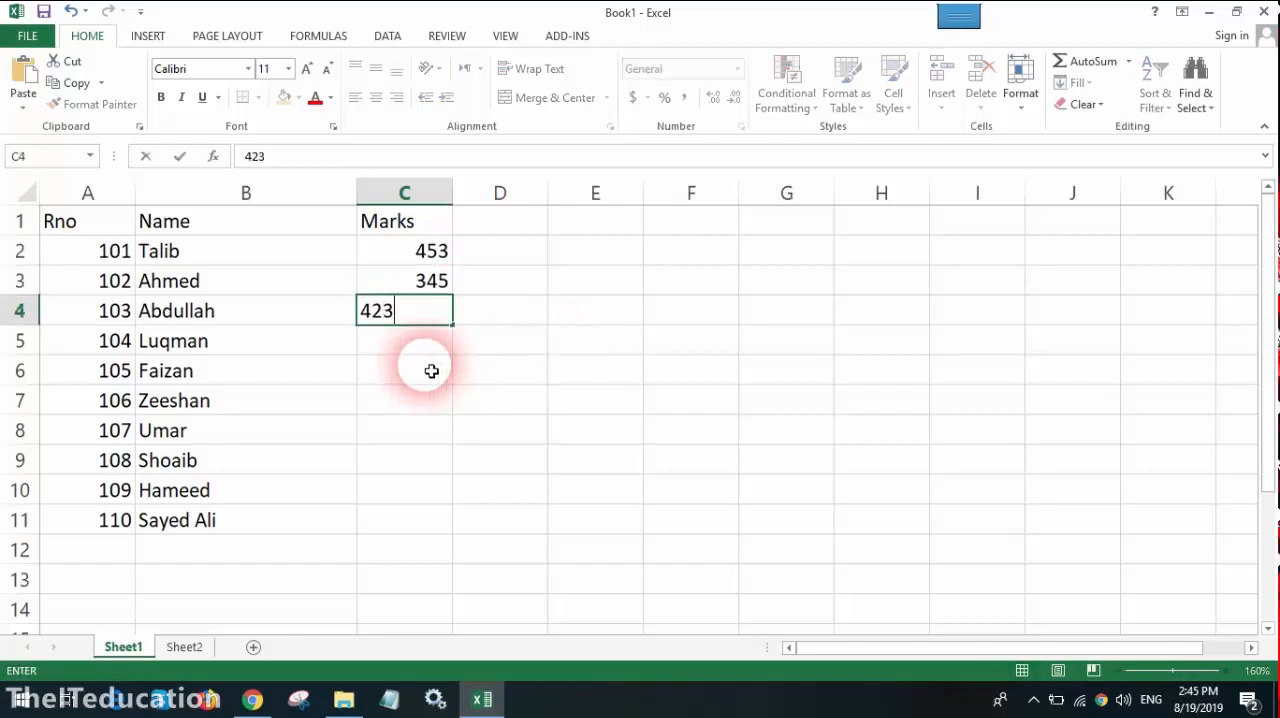
key("Return")
type("4")
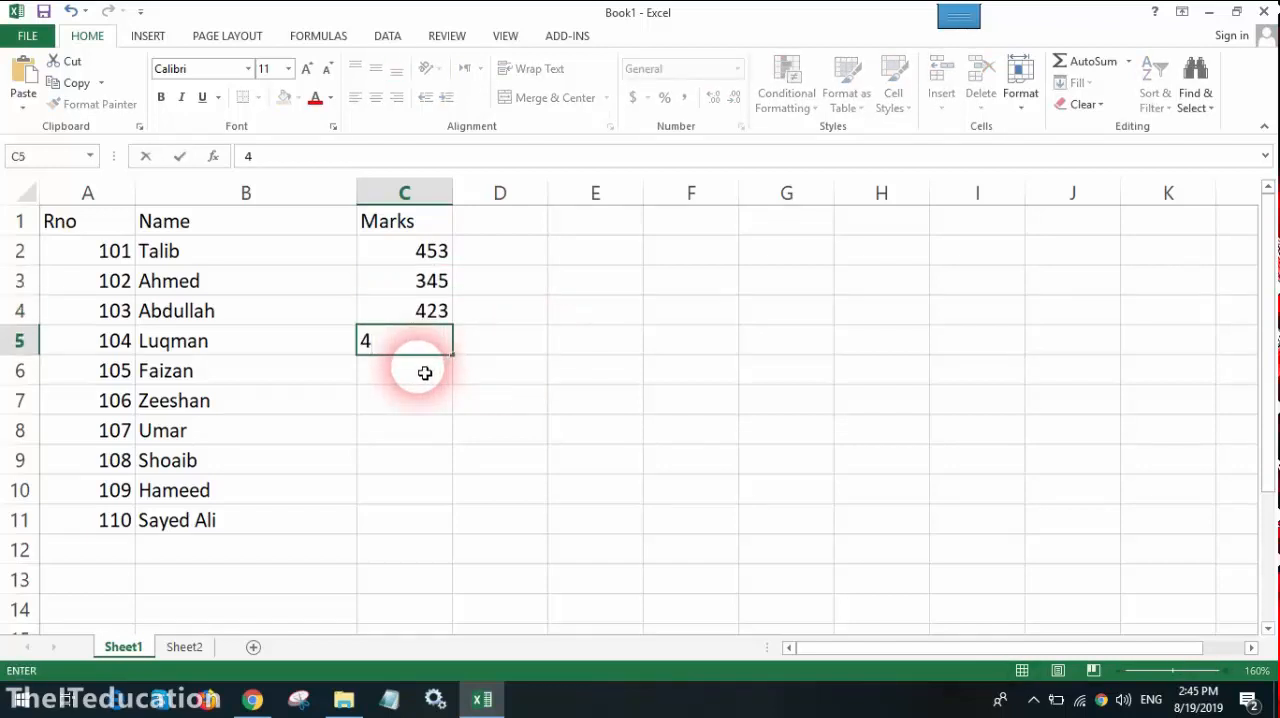
type("97")
key("Return")
type("423")
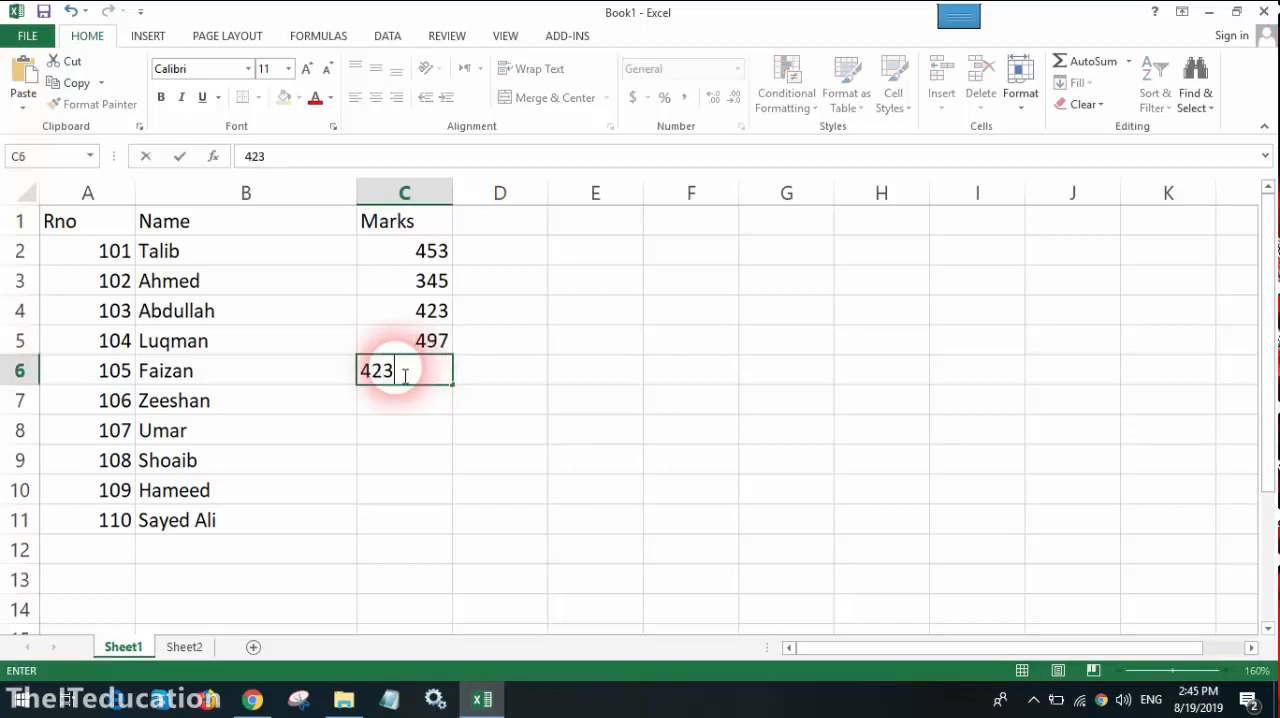
key("Return")
Step: Enter the marks 234 and 234 in cells C7 and C8 for roll numbers 106 and 107
type("234")
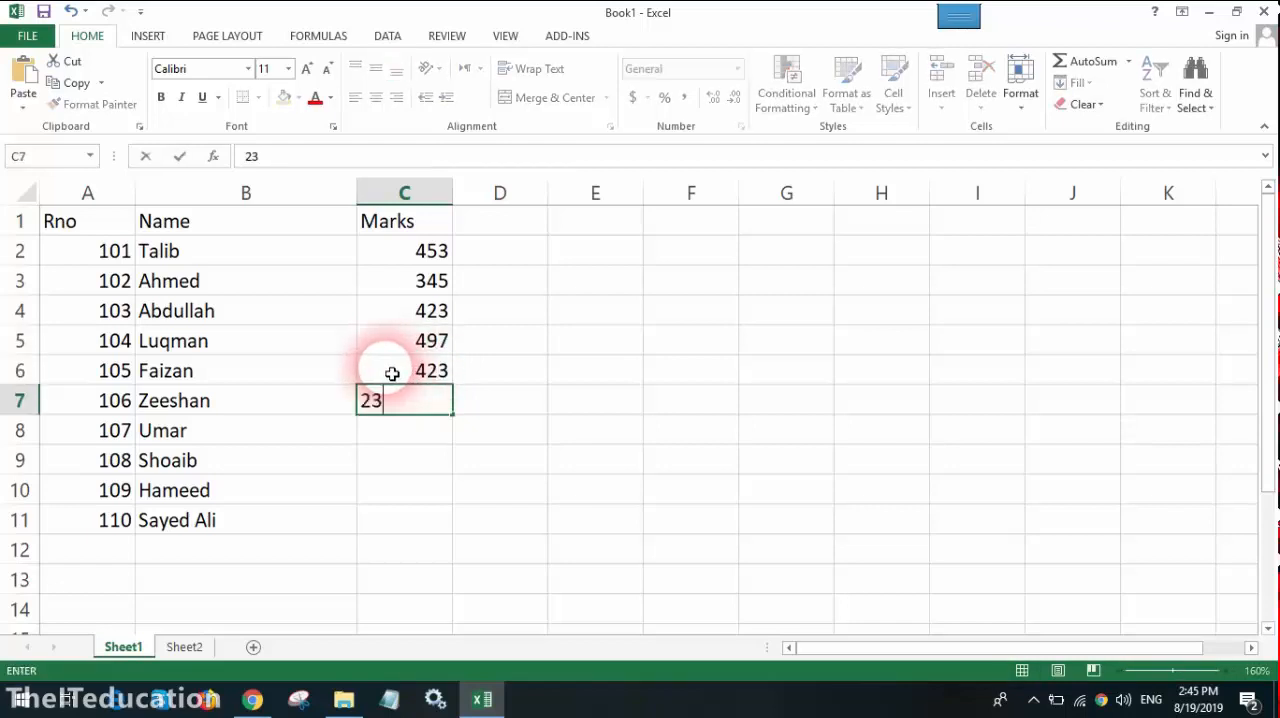
type("1")
key("BackSpace")
key("BackSpace")
key("BackSpace")
key("Return")
type("54")
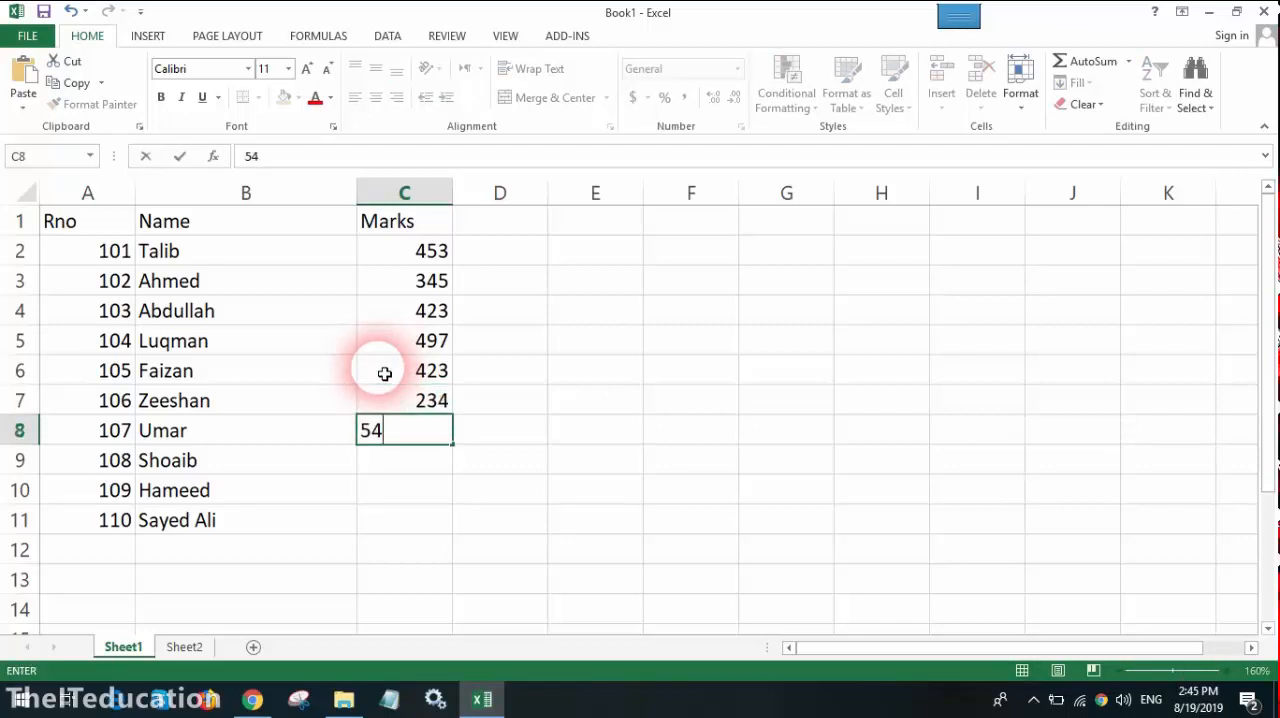
key("BackSpace")
key("BackSpace")
type("234")
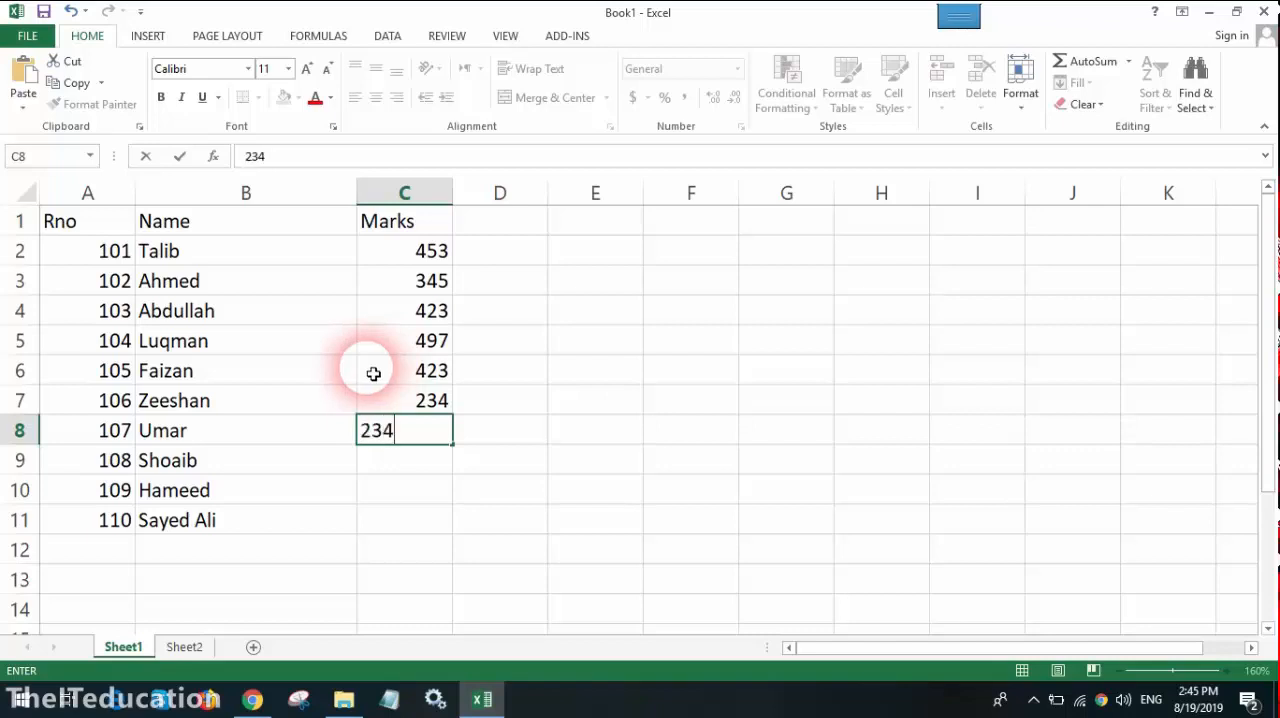
key("Return")
Step: Enter the marks 324, 123 and 342 in cells C9 to C11 for roll numbers 108 to 110
type("324")
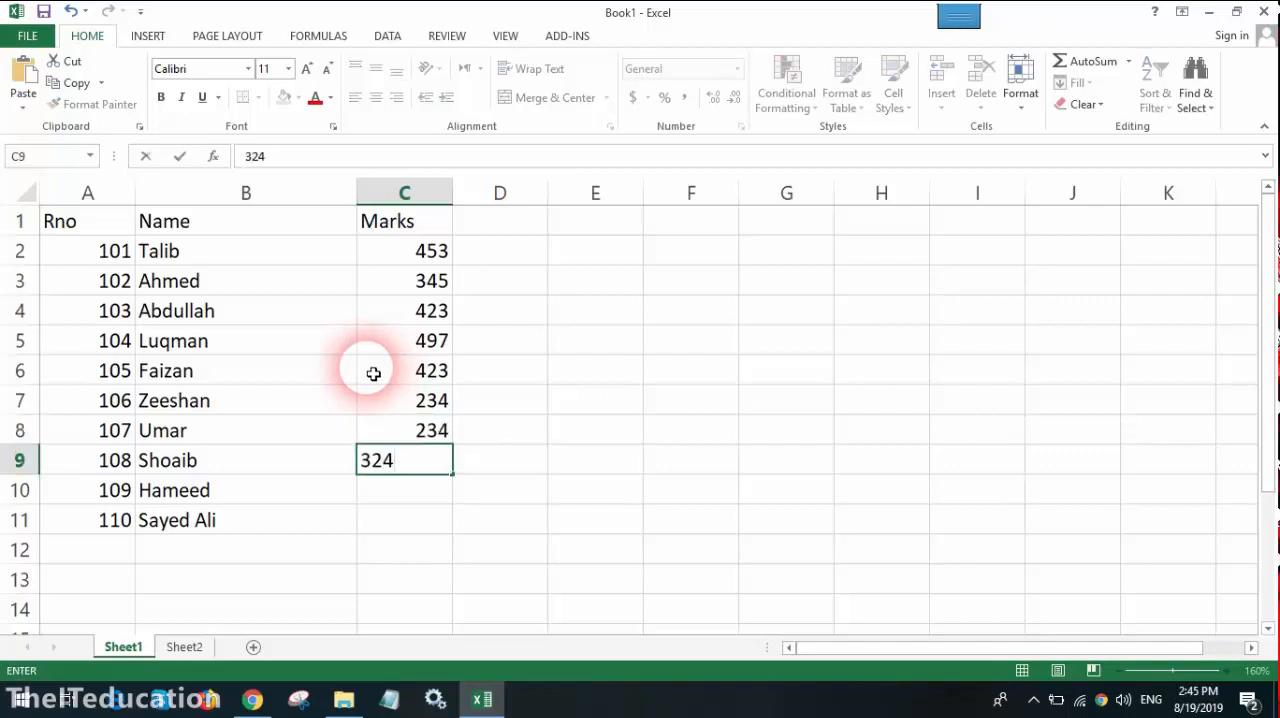
key("Return")
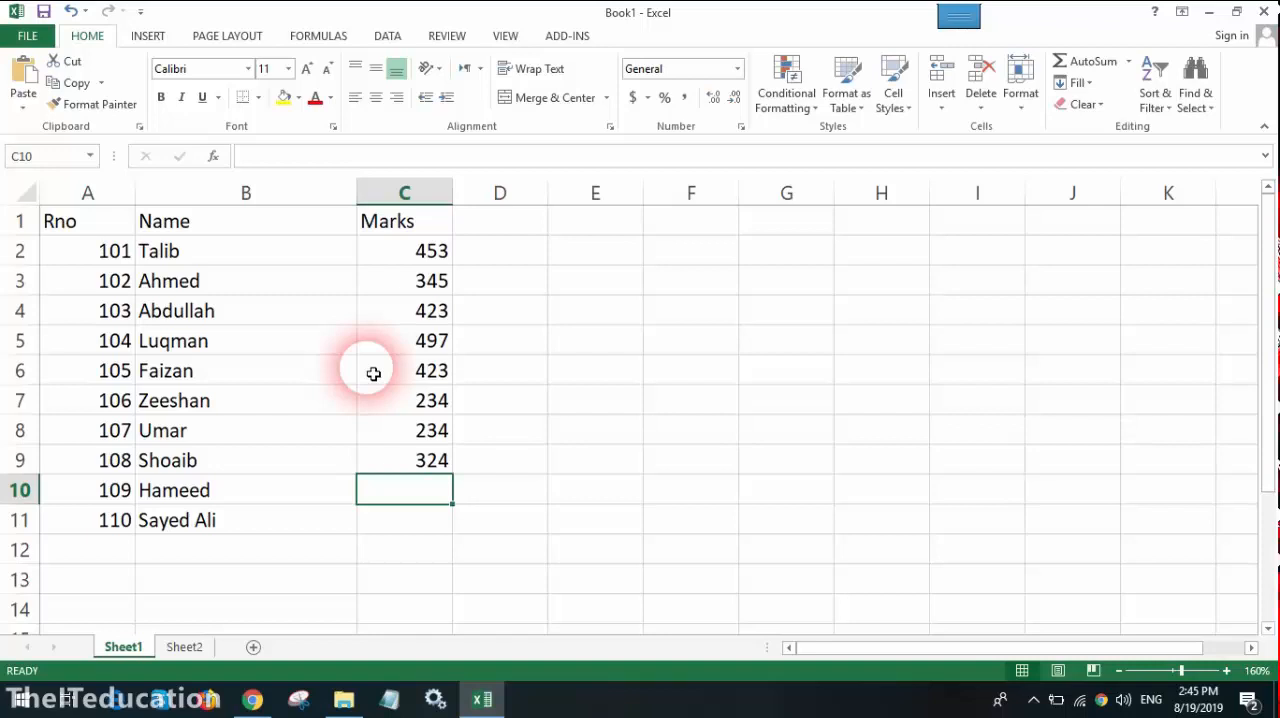
type("65")
key("BackSpace")
key("BackSpace")
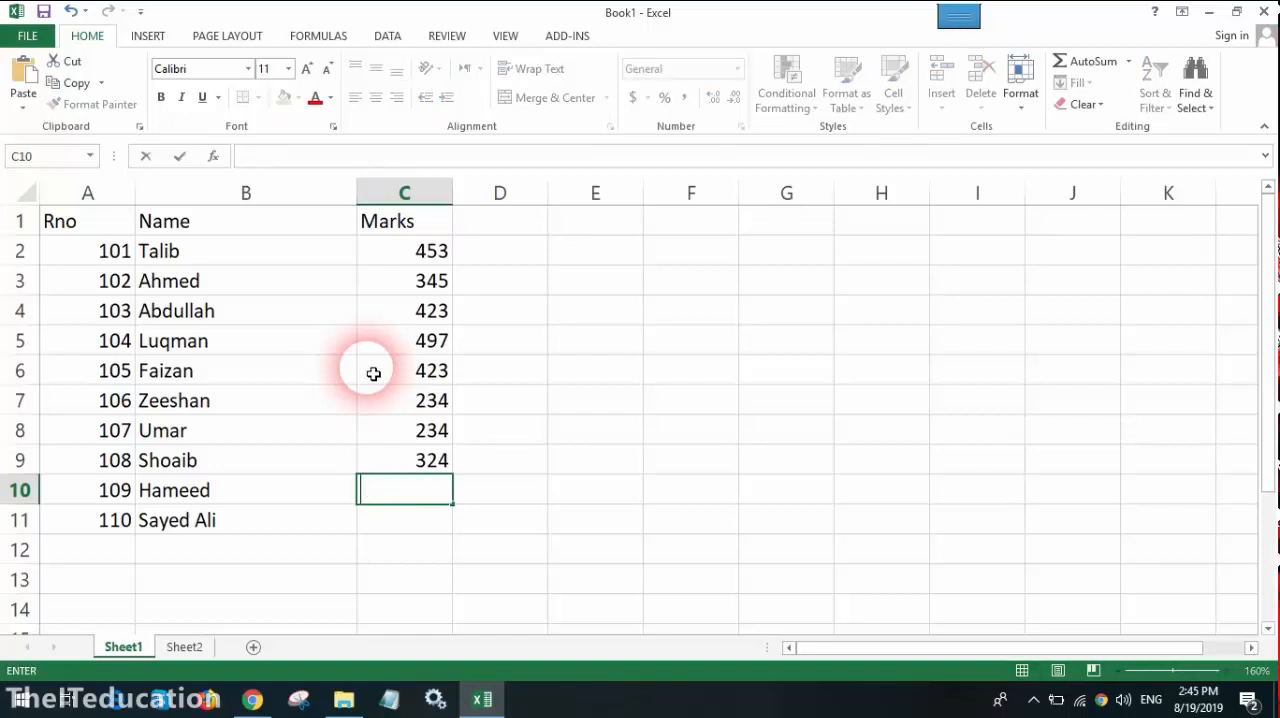
type("123")
key("Return")
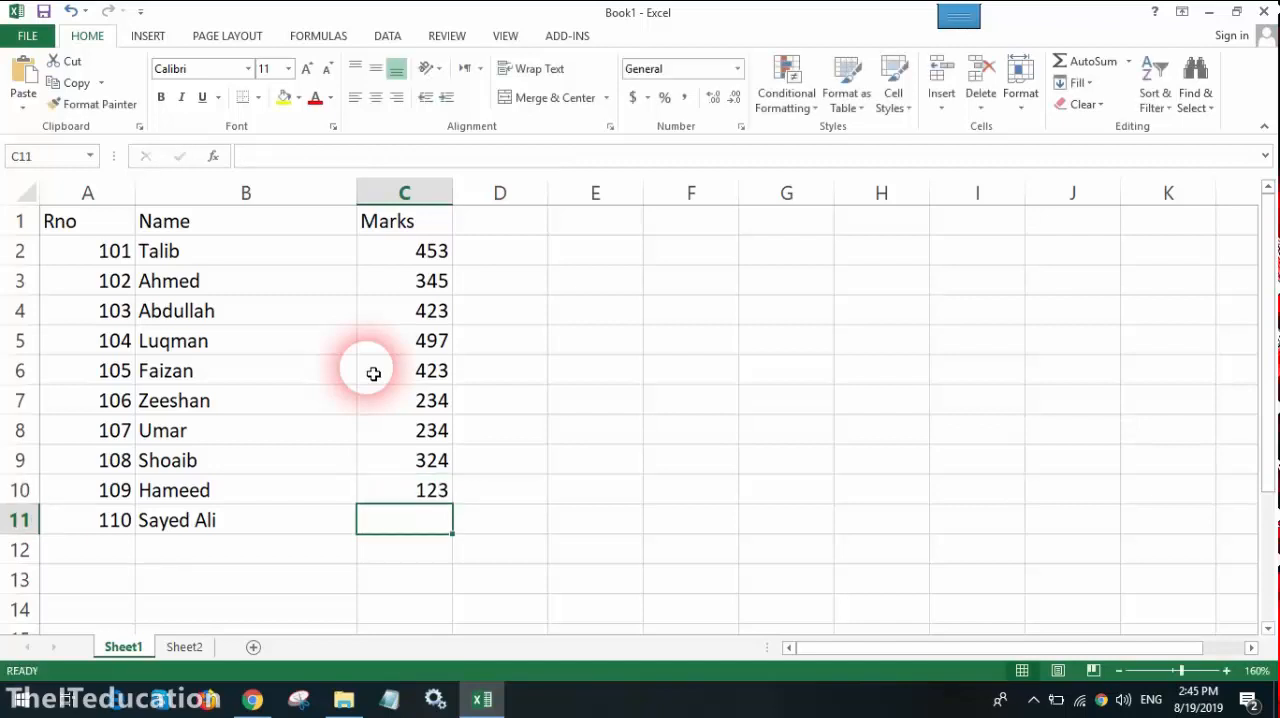
type("342")
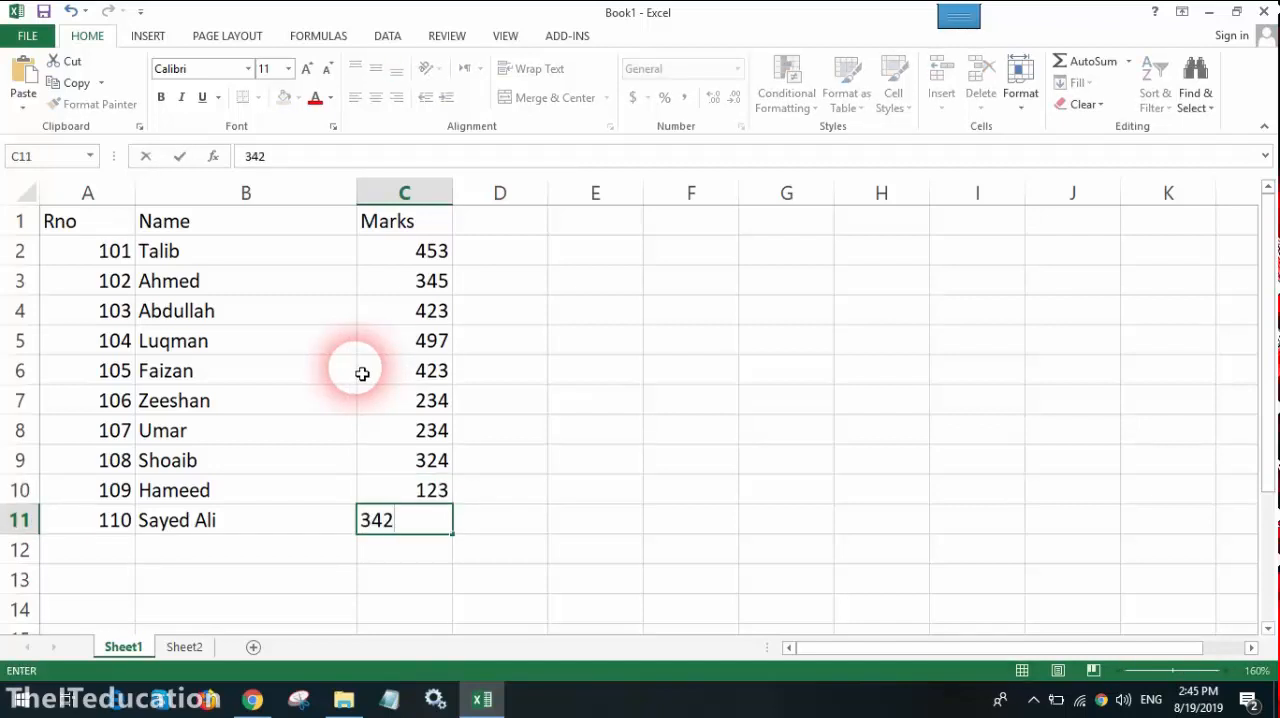
key("Return")
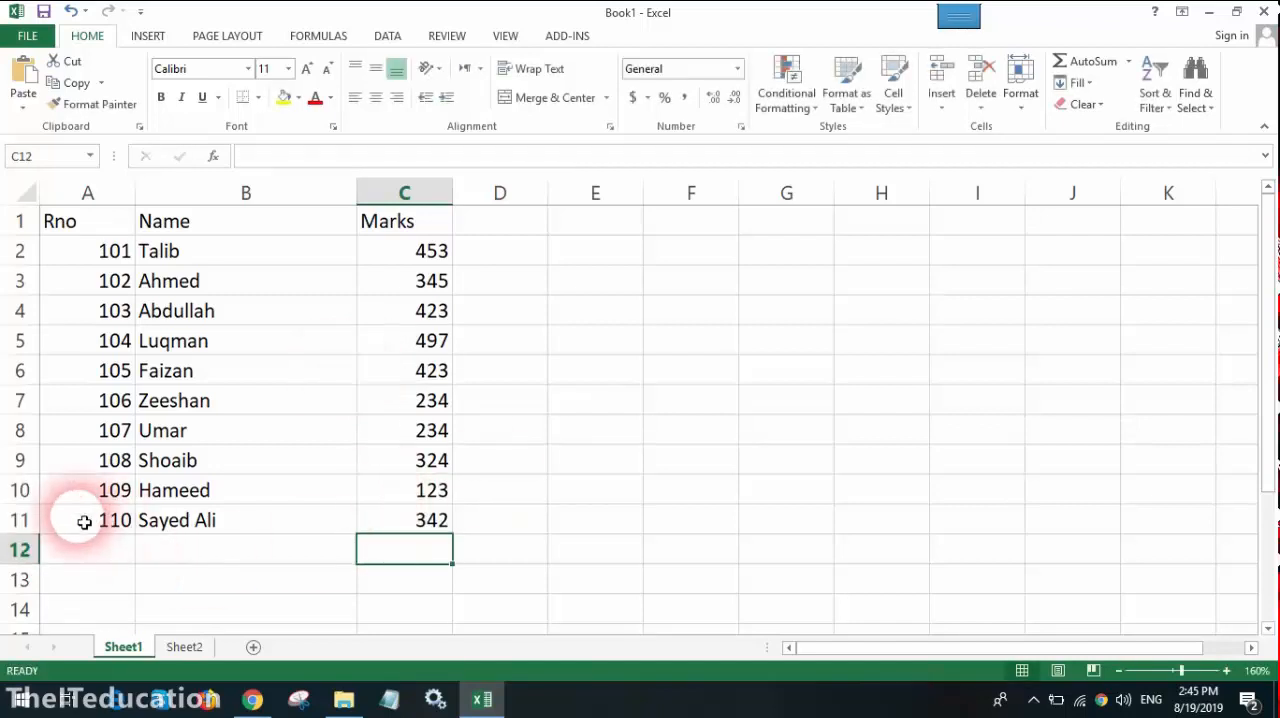
Step: Review the whole student table in A1:C11 and the values in its Marks column
left_click_drag(86, 223, 420, 523)
left_click(500, 311)
left_click(428, 252)
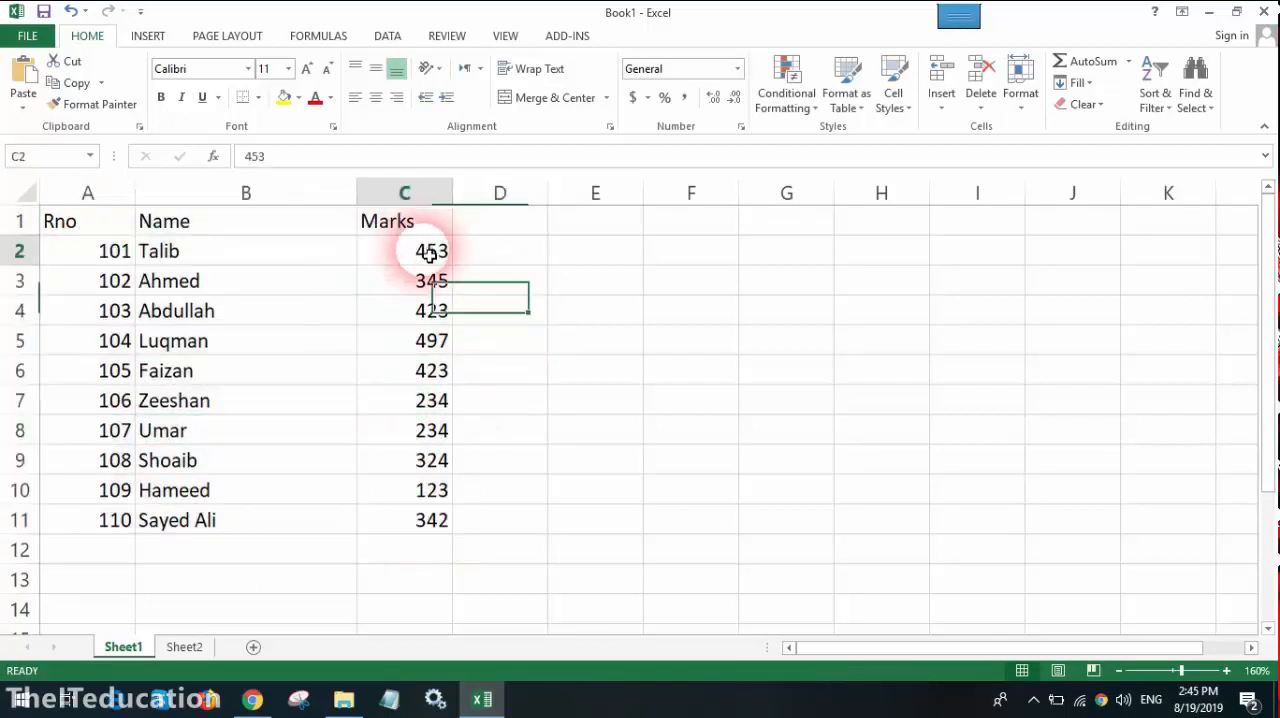
left_click_drag(428, 254, 414, 486)
left_click(221, 457)
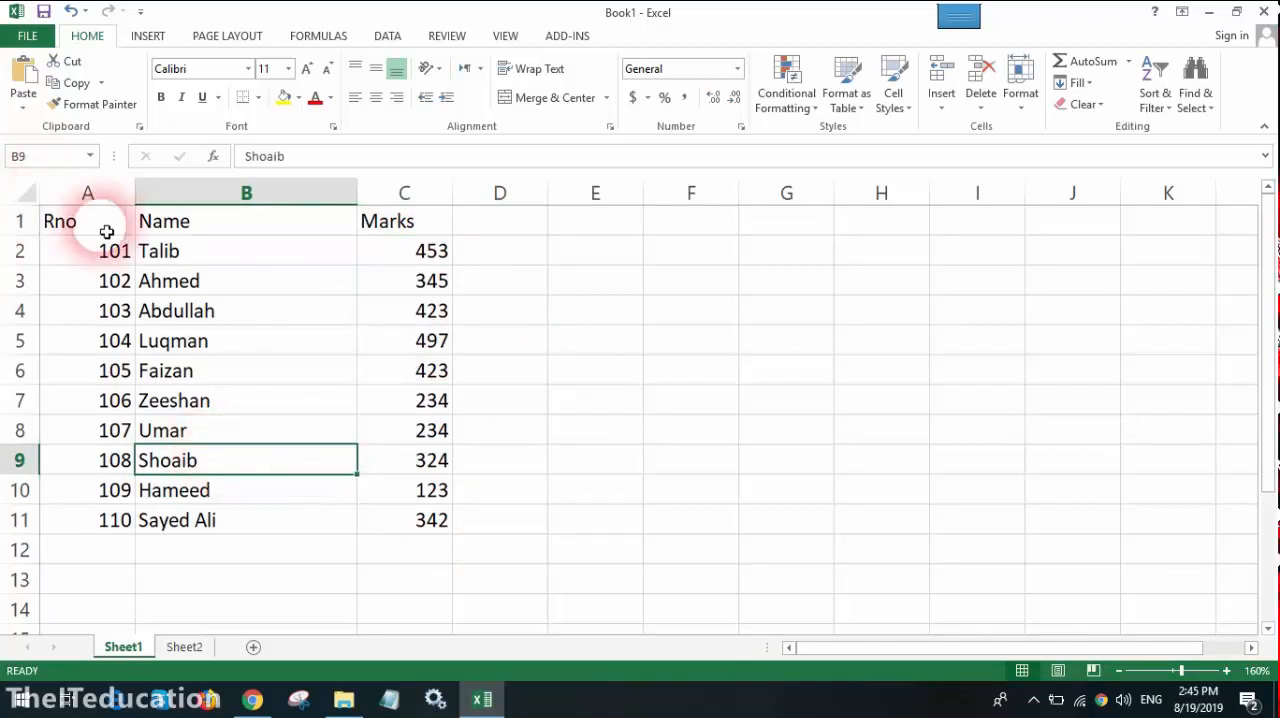
left_click_drag(100, 228, 426, 526)
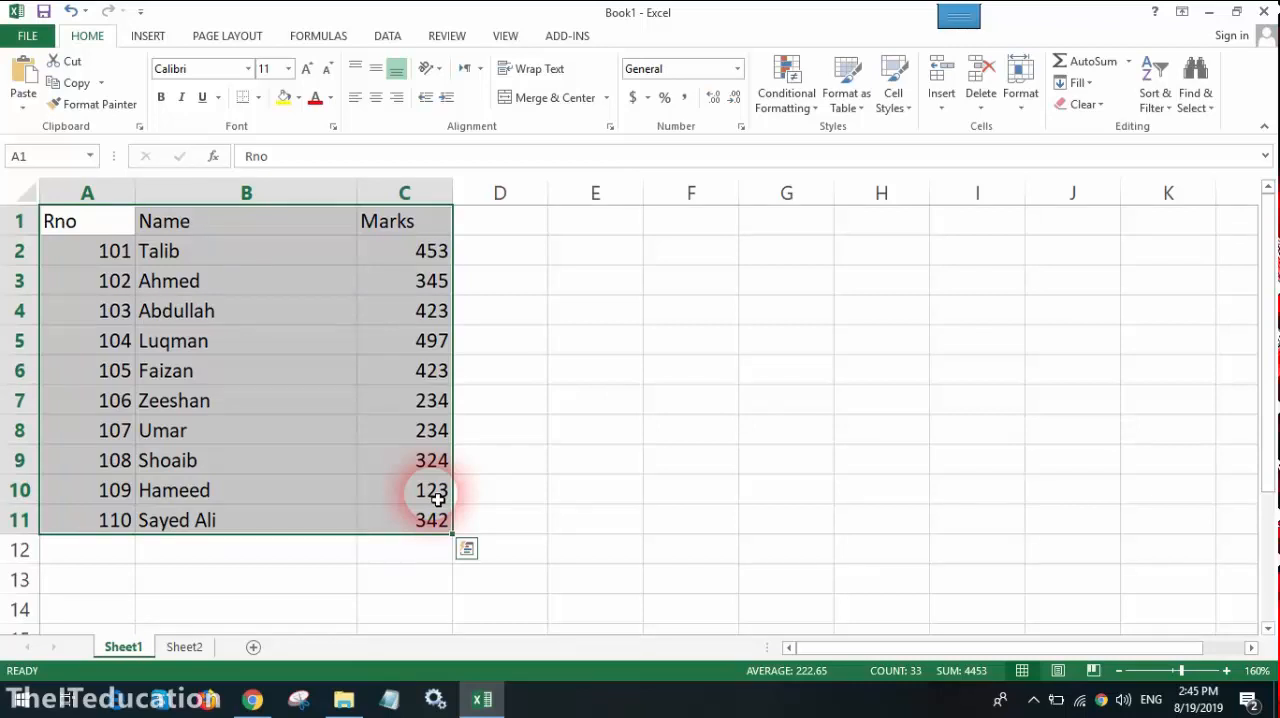
left_click(810, 610)
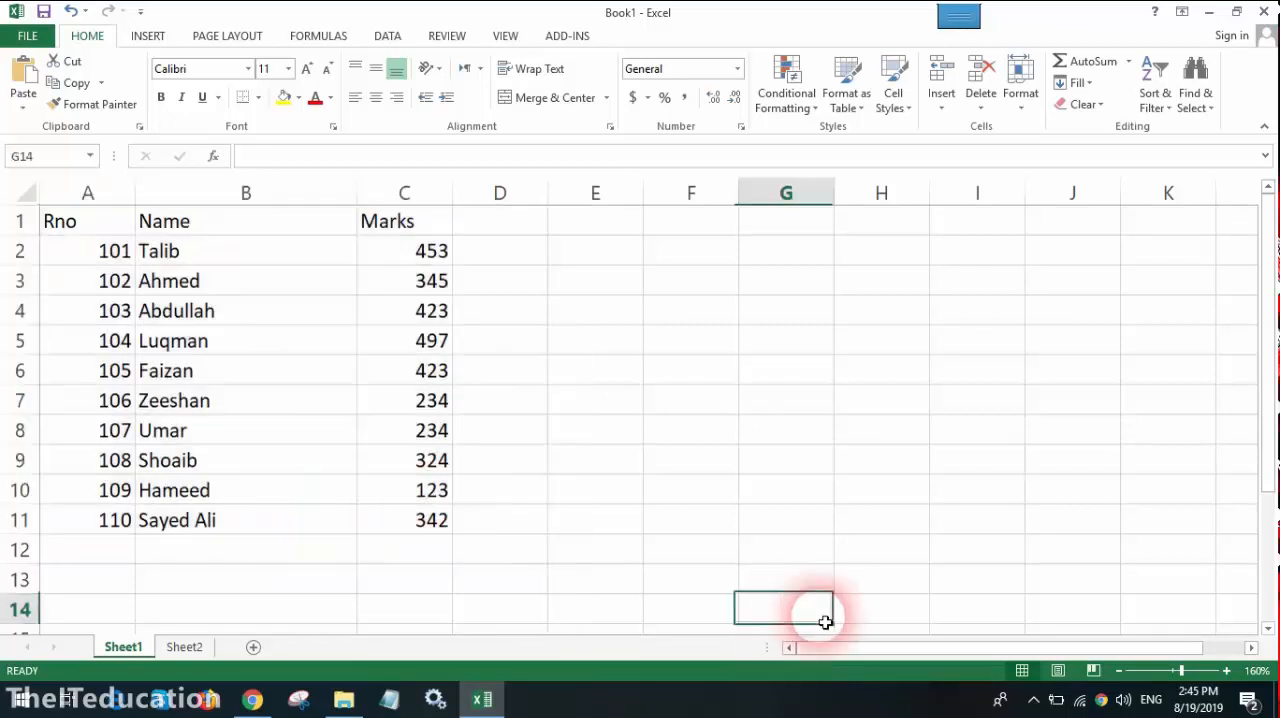
left_click(118, 230)
left_click(284, 430)
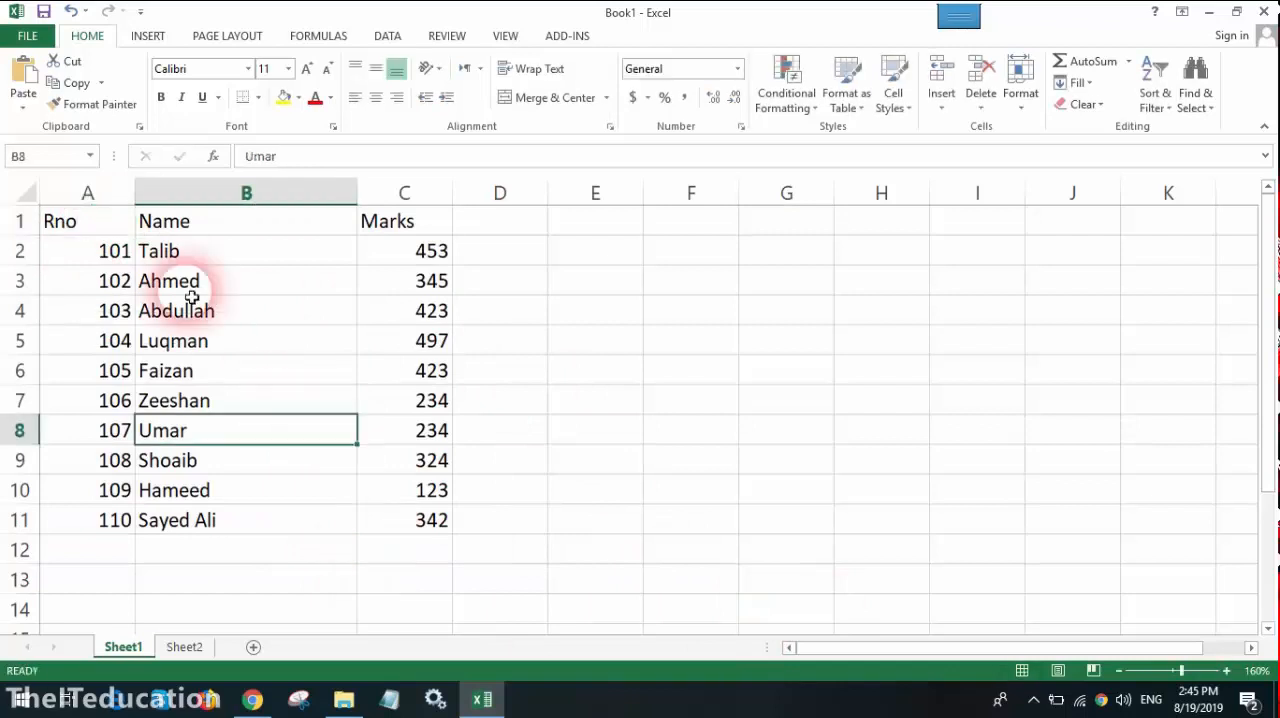
Step: Sort the student table A1:C11 by Marks values from Largest to Smallest
left_click_drag(92, 226, 400, 523)
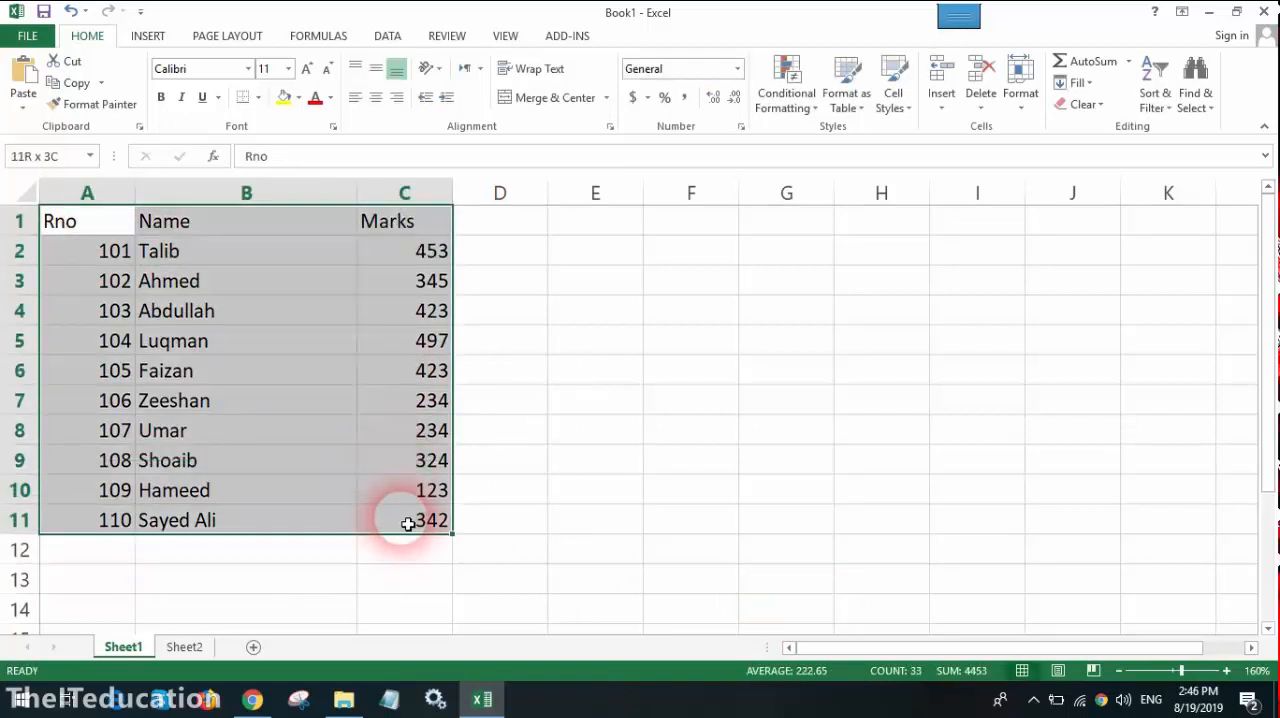
left_click(388, 40)
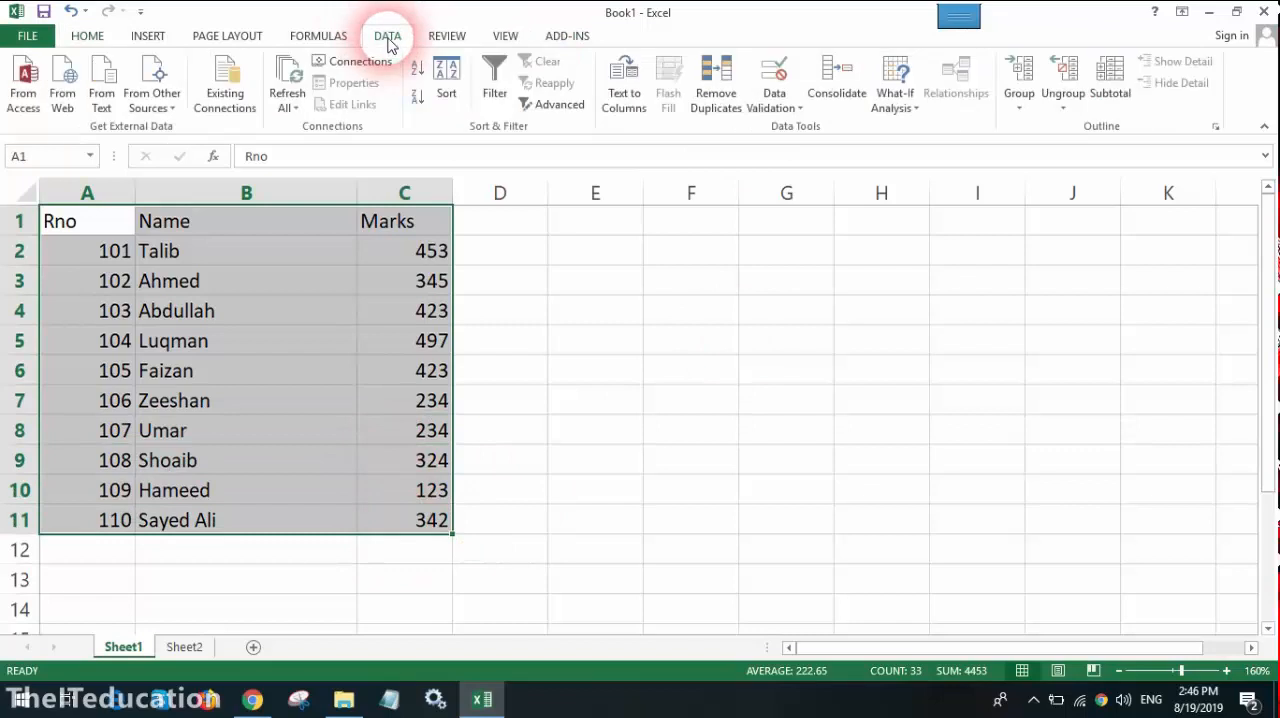
left_click(449, 88)
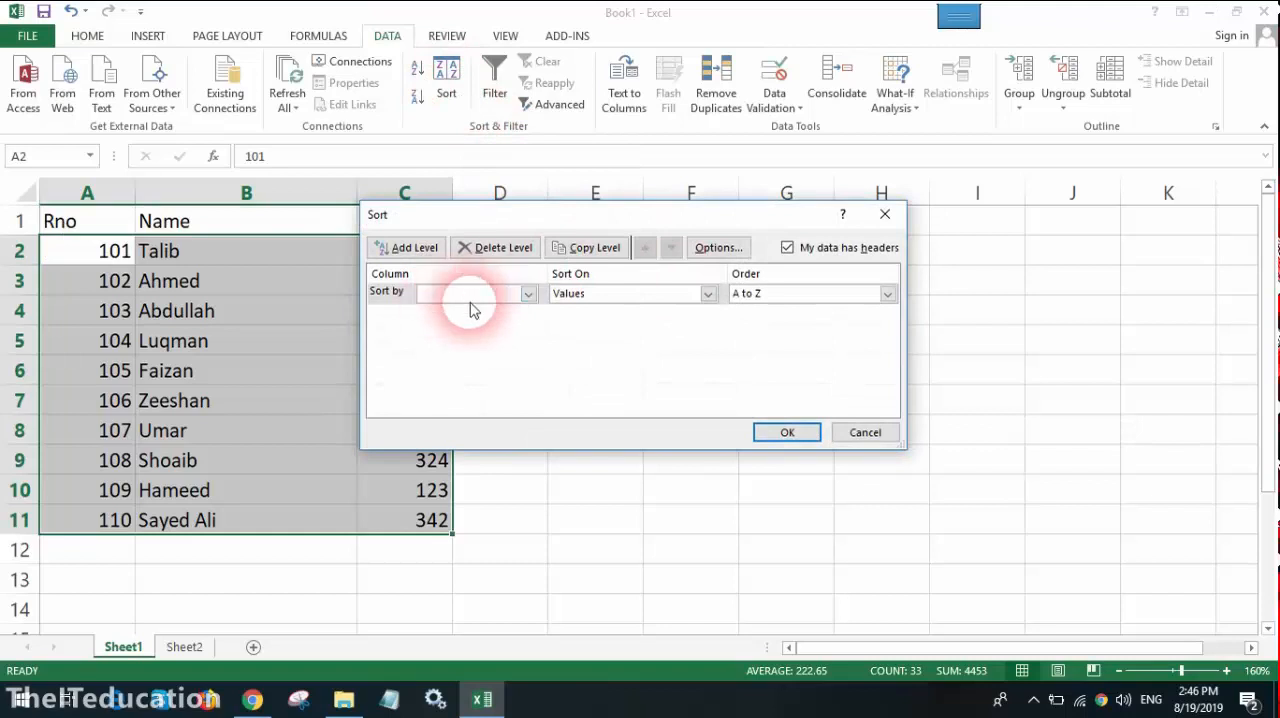
left_click(528, 295)
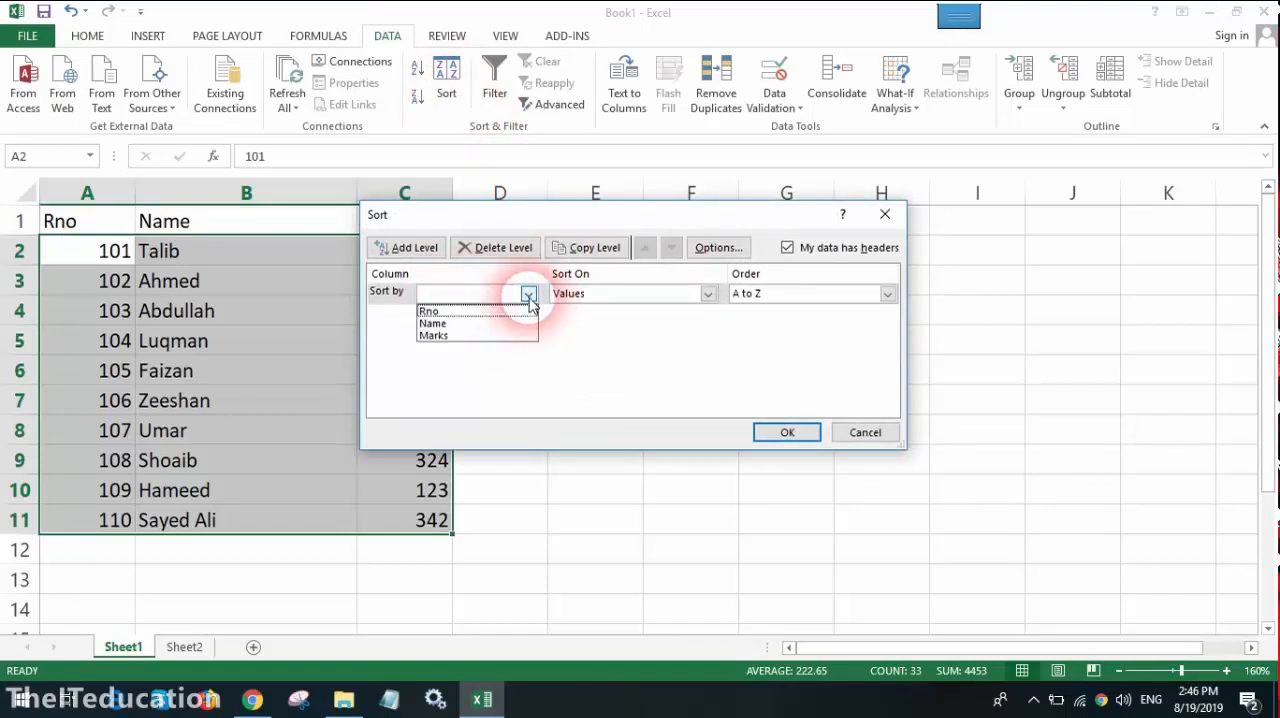
left_click(463, 338)
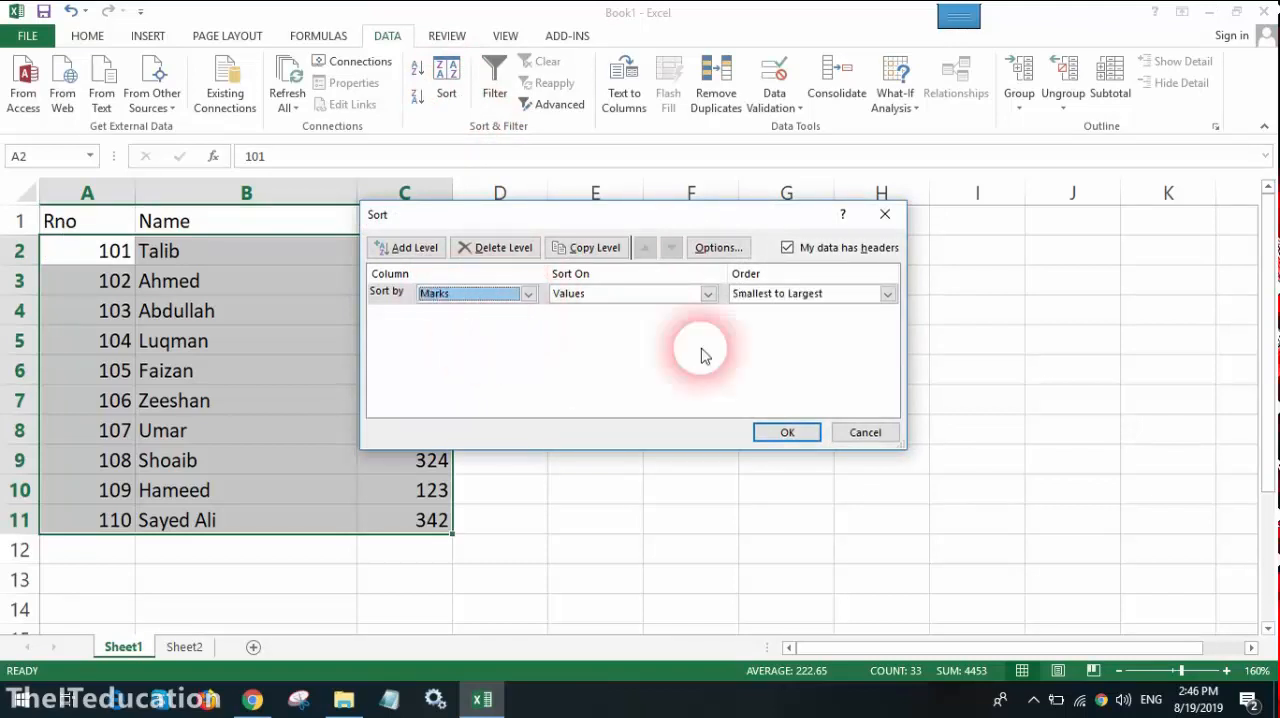
left_click(792, 300)
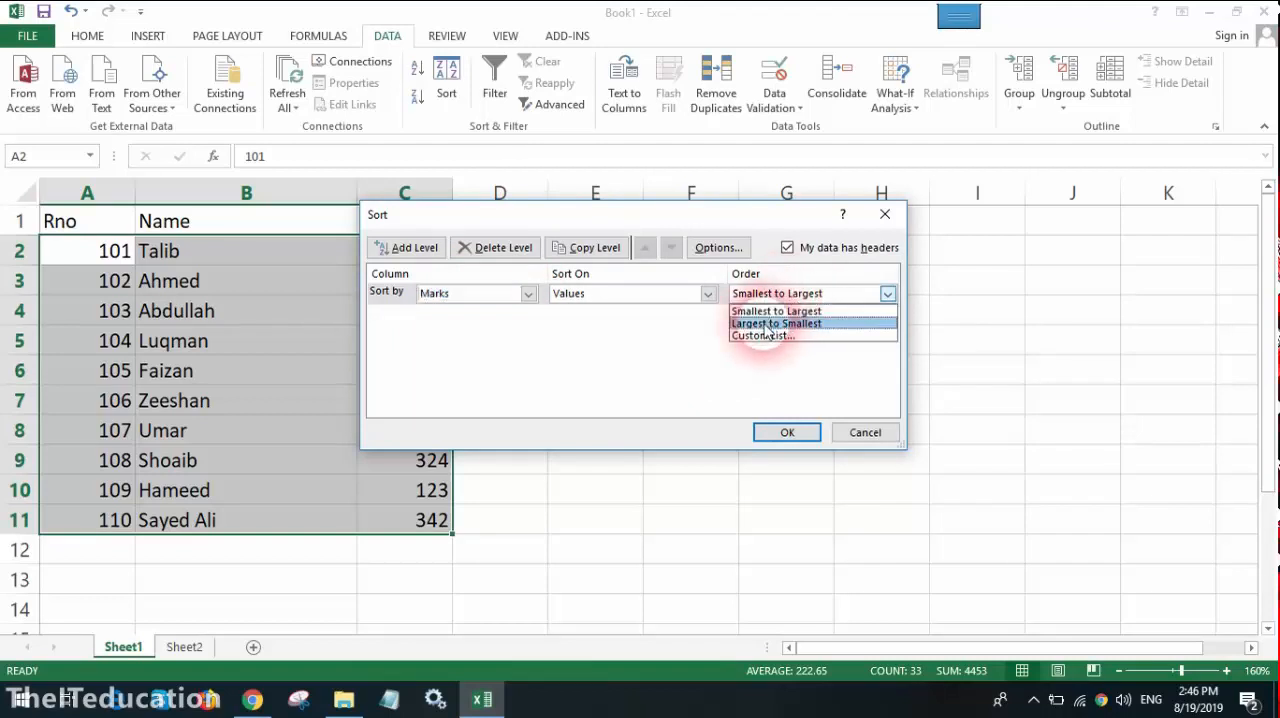
left_click(768, 324)
left_click(787, 432)
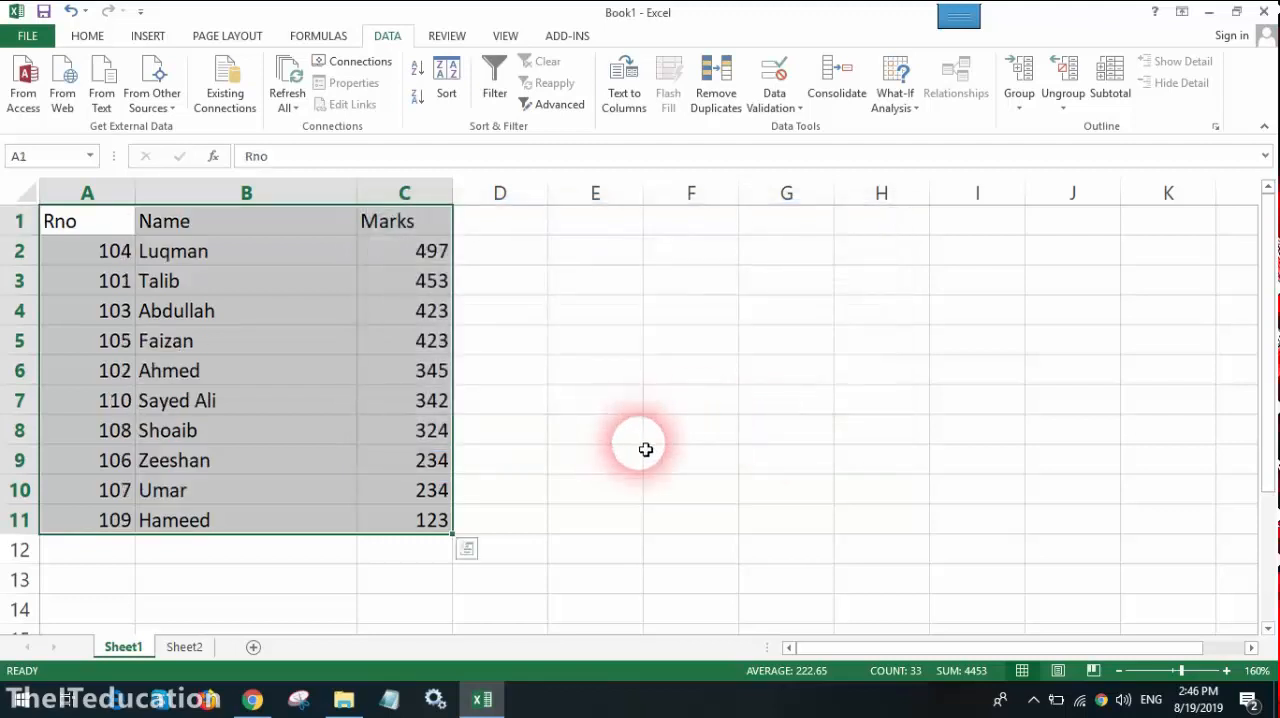
left_click(645, 449)
left_click_drag(106, 228, 409, 528)
left_click_drag(654, 529, 625, 515)
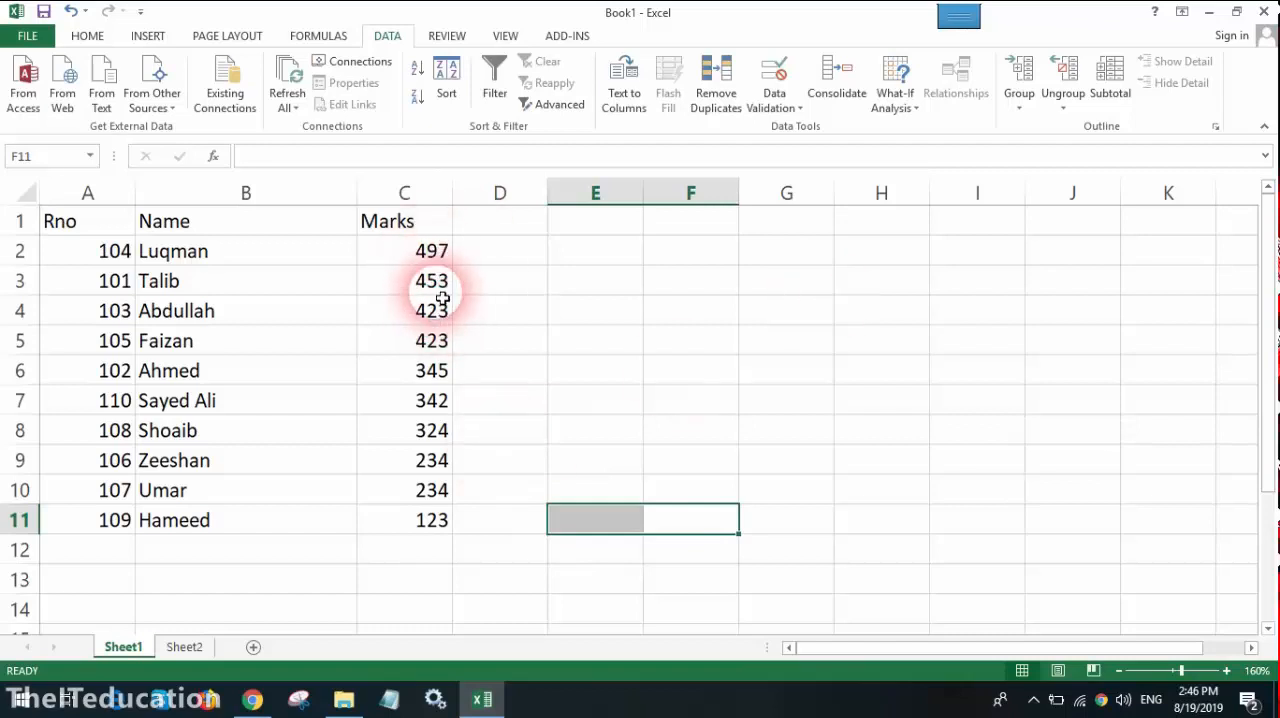
Step: Renumber the Rno column by entering 101 in A2 and filling the series down to 110 in A11
left_click_drag(112, 251, 117, 520)
left_click(240, 466)
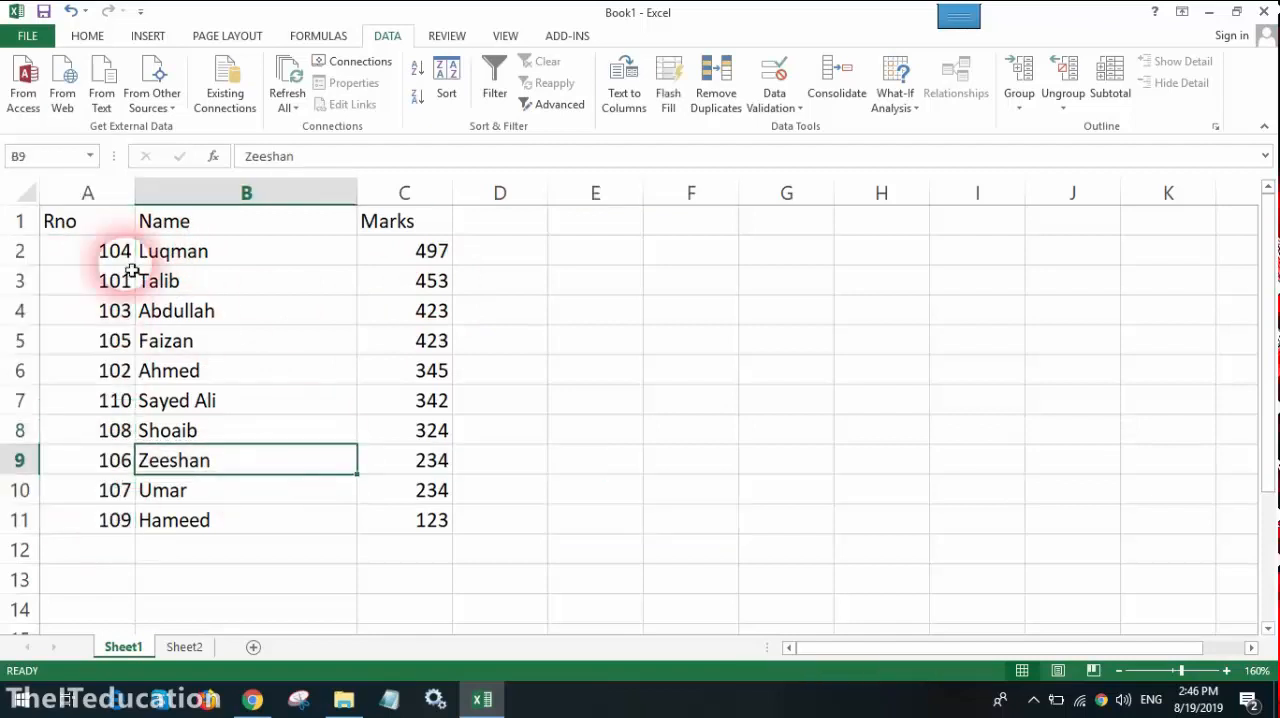
left_click(110, 251)
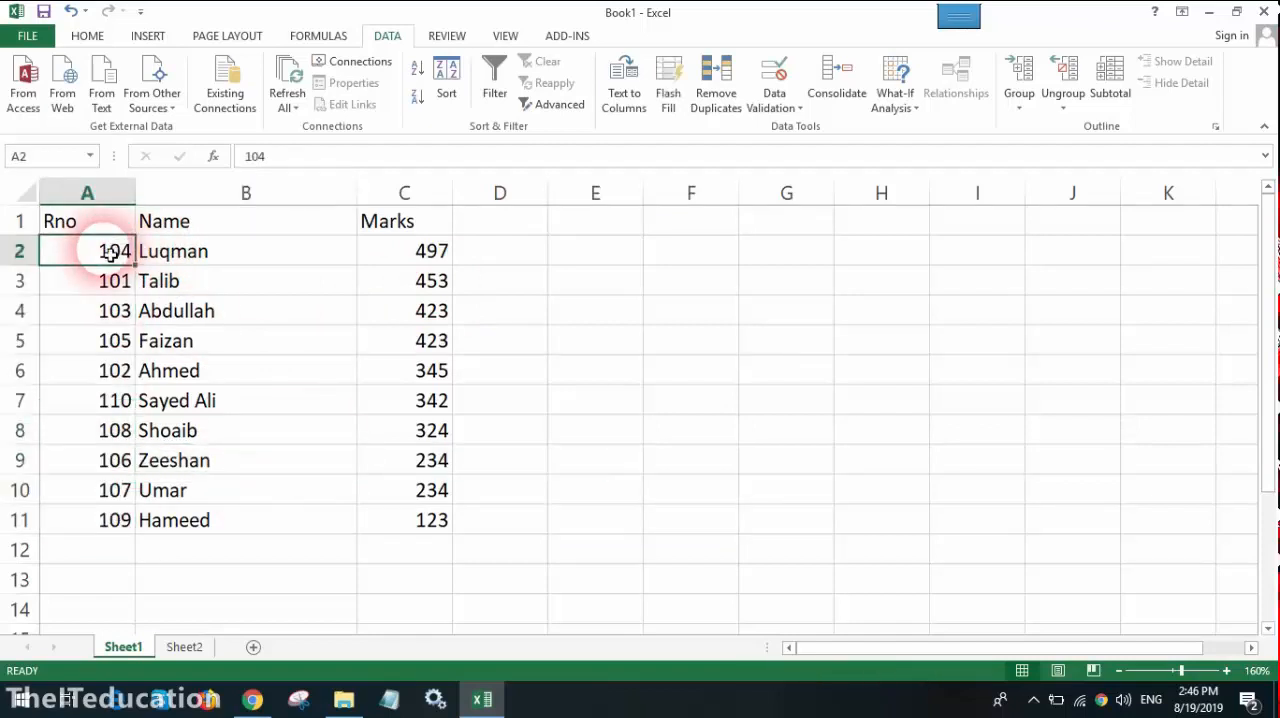
type("101")
key("Return")
left_click(118, 252)
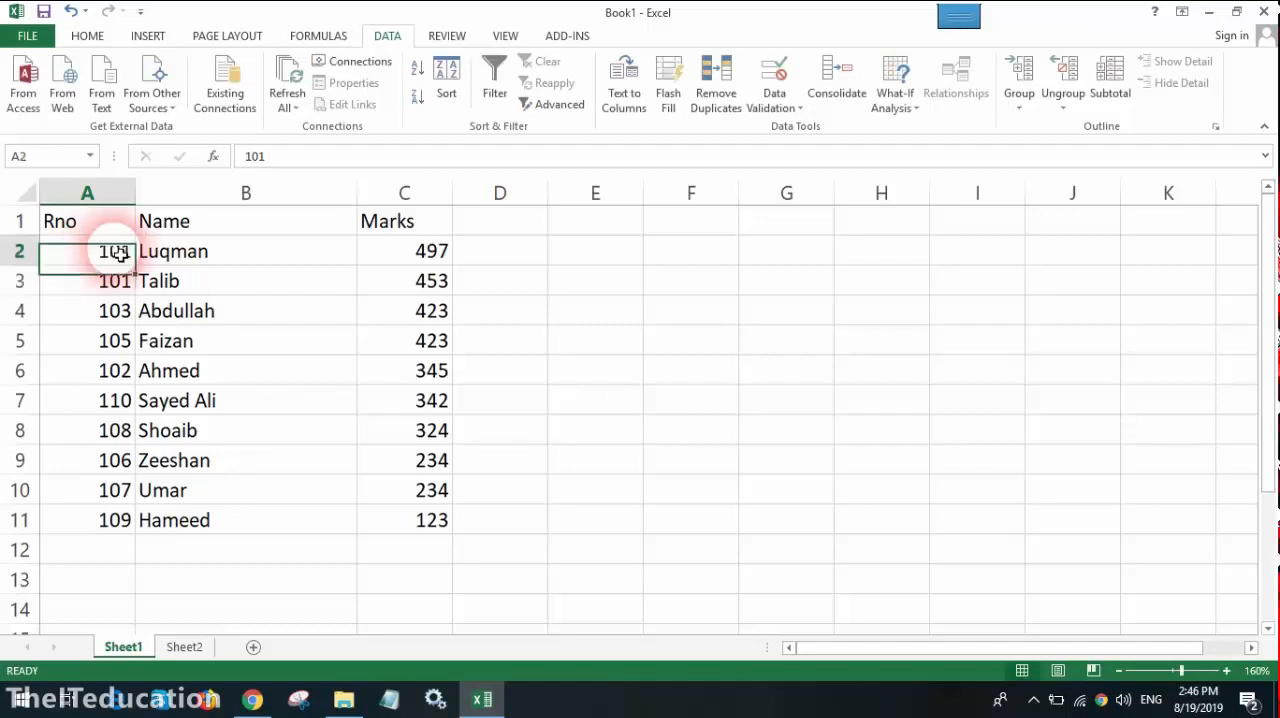
left_click_drag(143, 267, 139, 545)
left_click(212, 582)
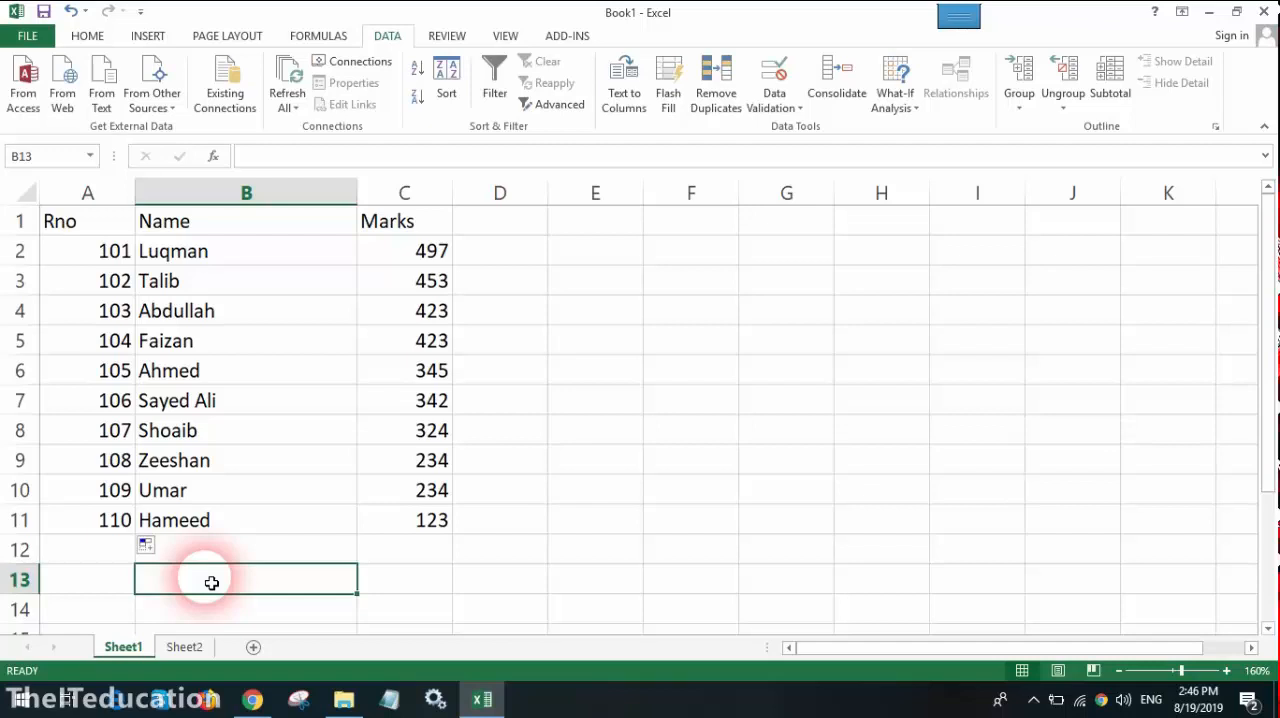
Step: Add the heading Total in cell D1 and enter 505 in D2
left_click(488, 234)
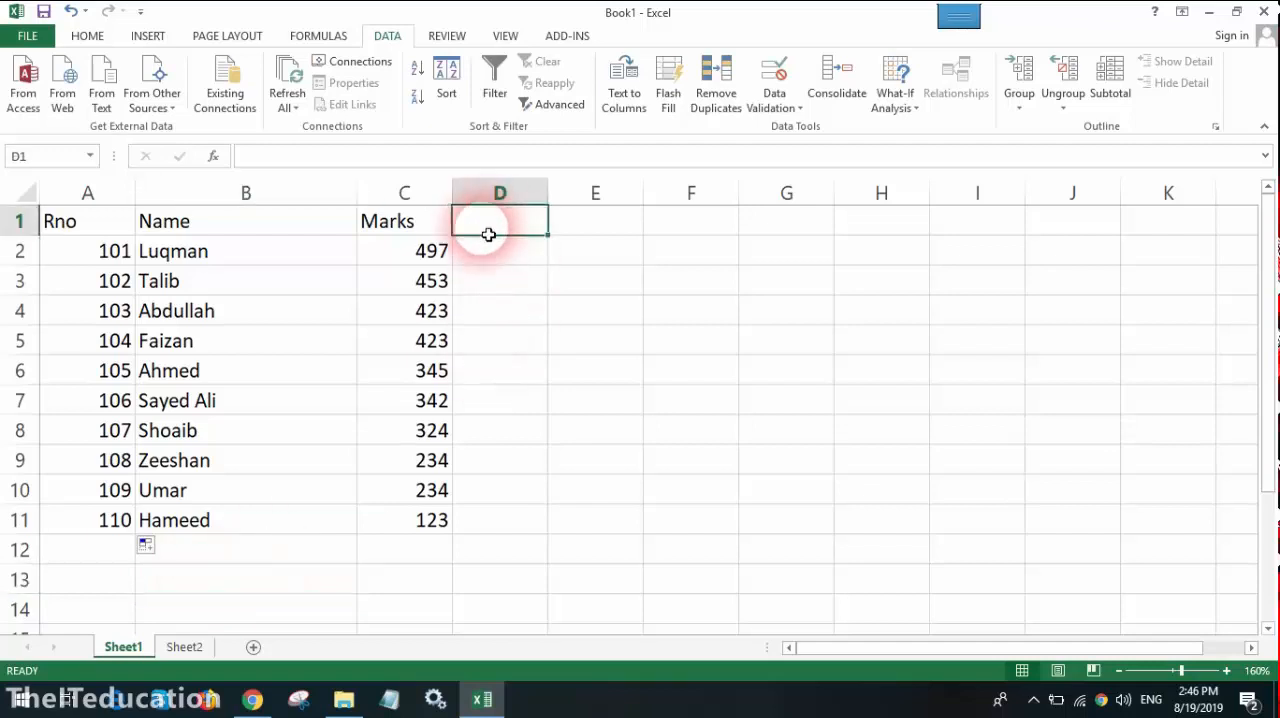
type("Total")
key("Return")
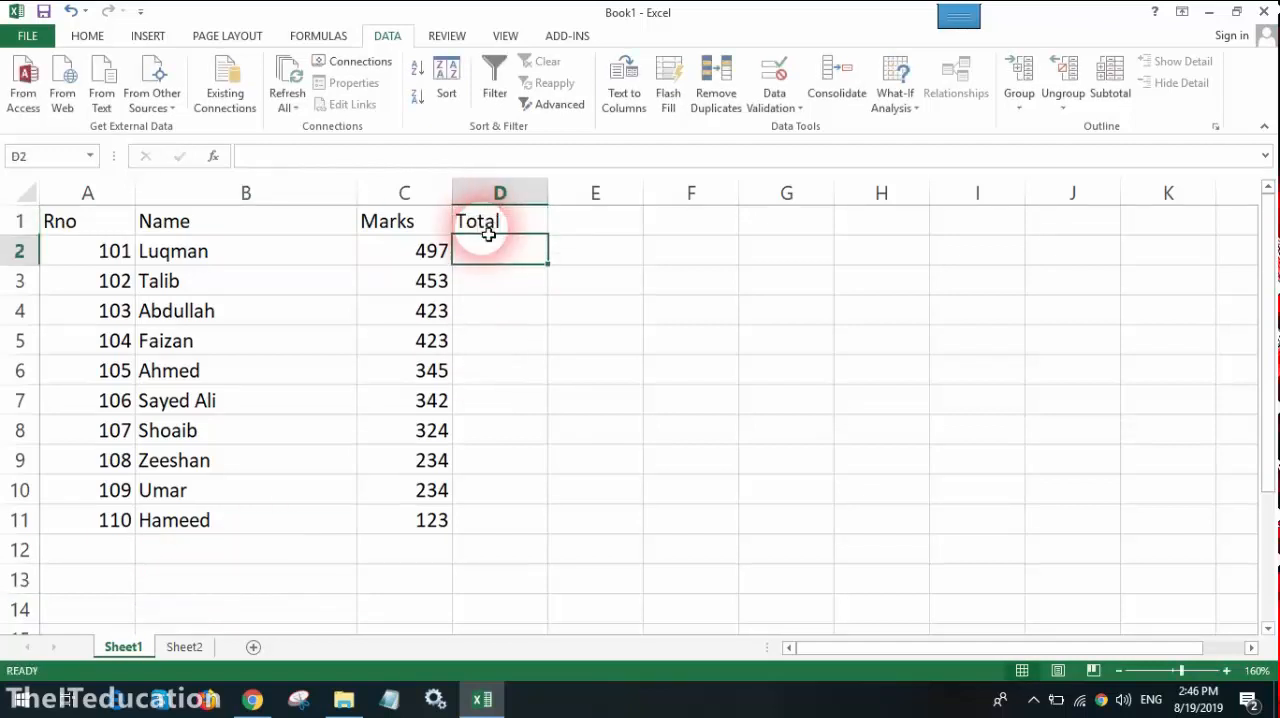
type("6")
key("BackSpace")
type("505")
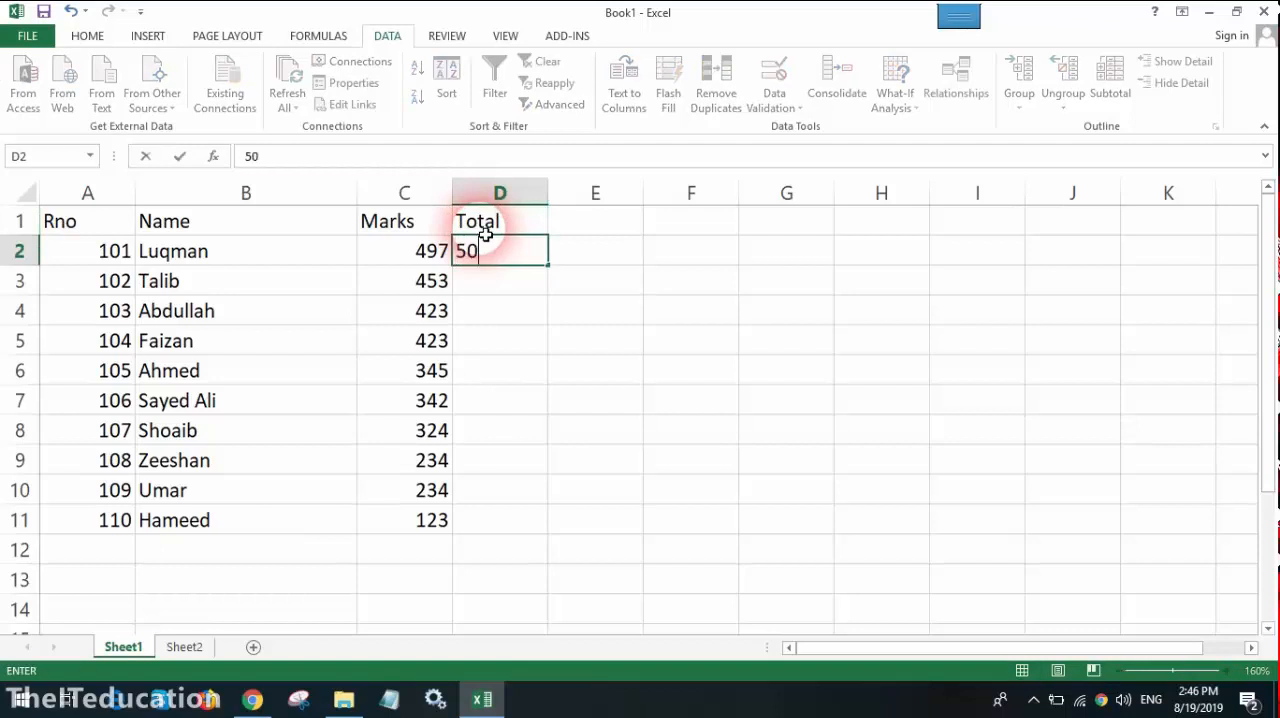
key("Return")
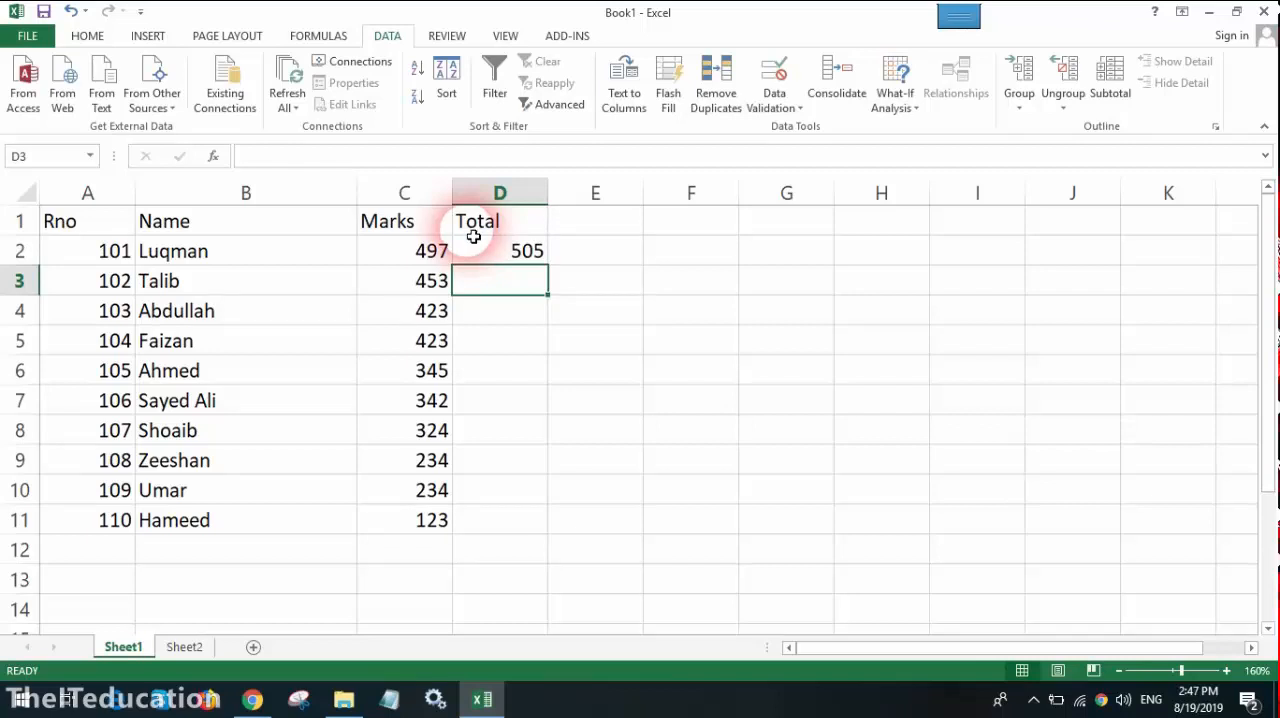
Step: Enter the totals 505, 495, 505, 495 and 505 in cells D3 to D7 of the Total column
type("0505")
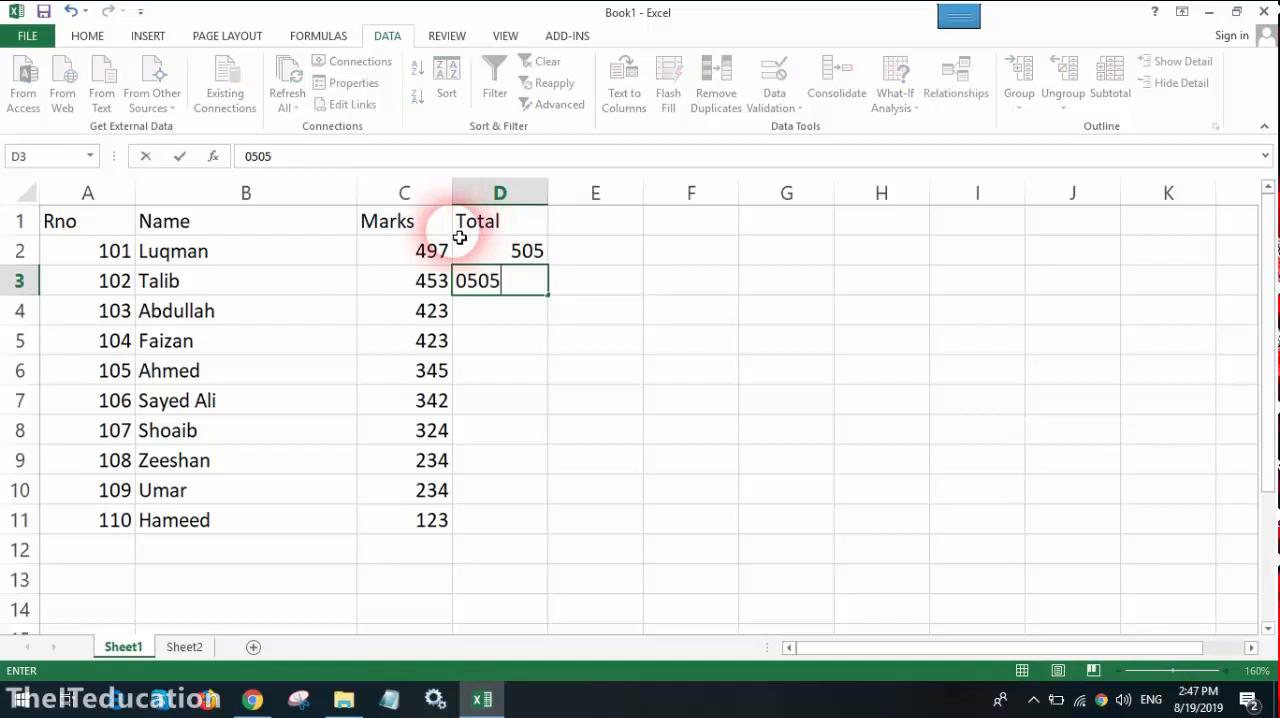
key("BackSpace")
key("BackSpace")
key("BackSpace")
key("BackSpace")
type("505")
key("Return")
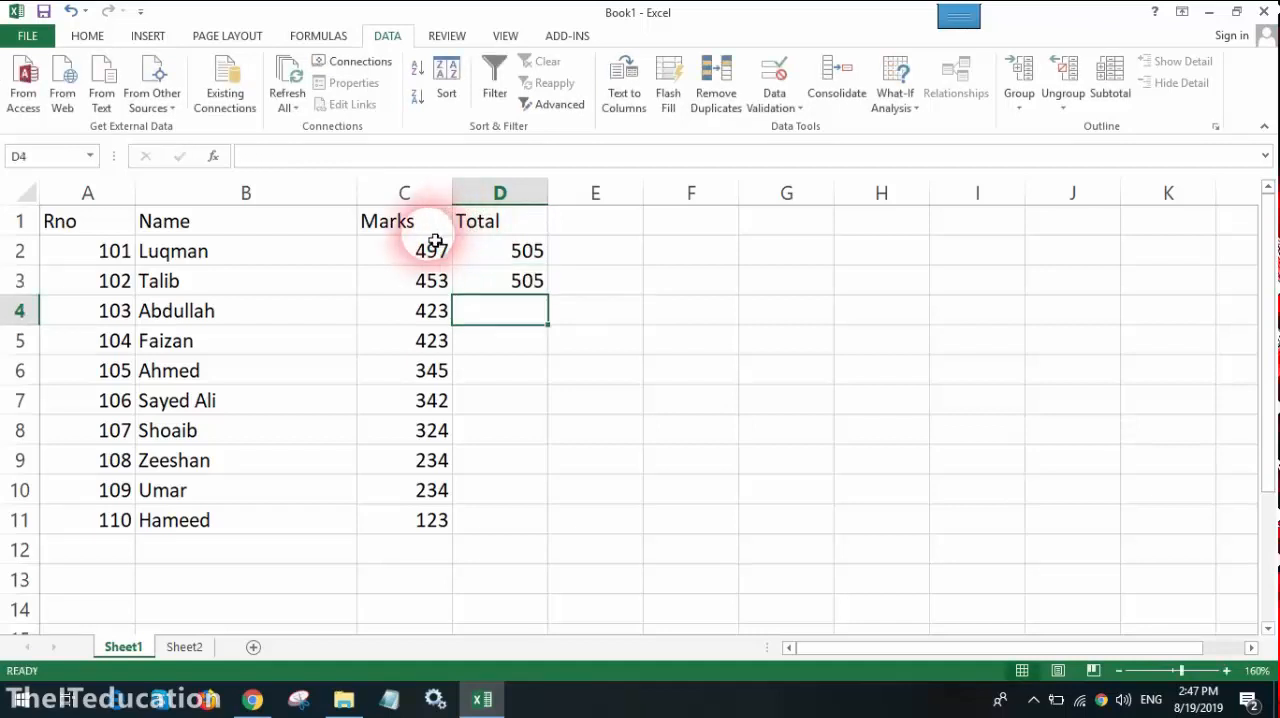
type("495")
key("Return")
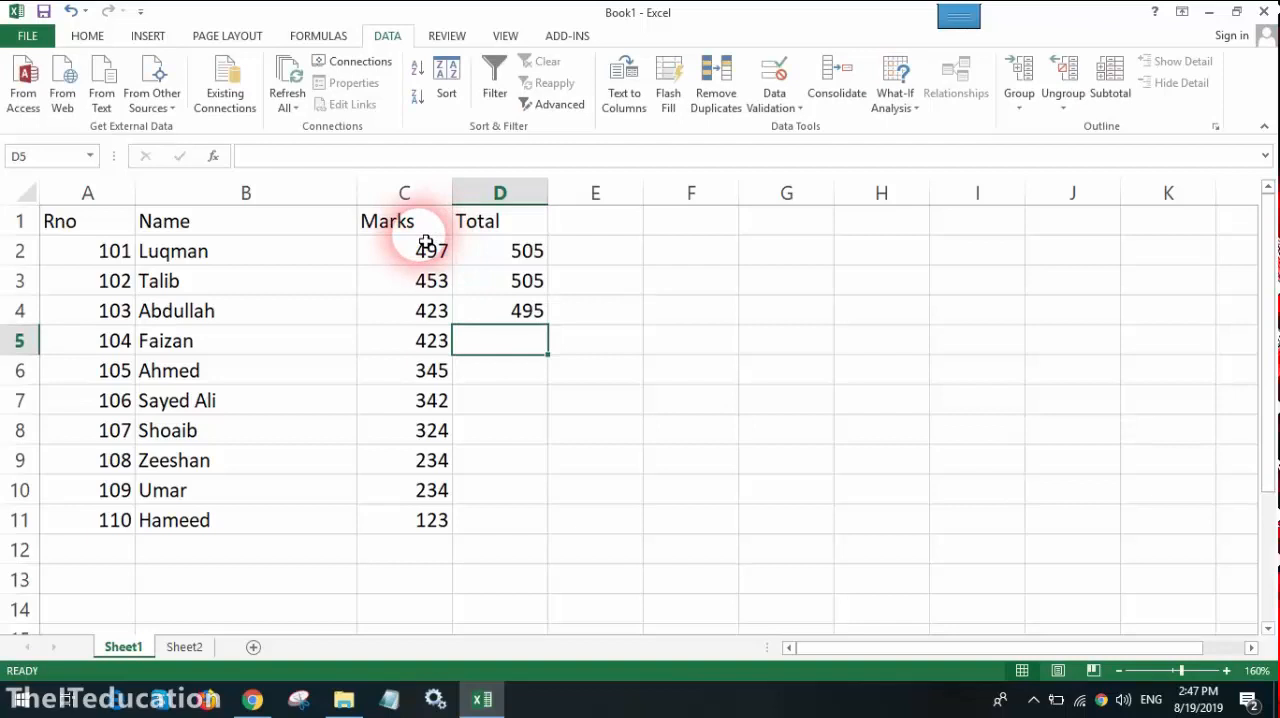
type("505")
key("Return")
type("495")
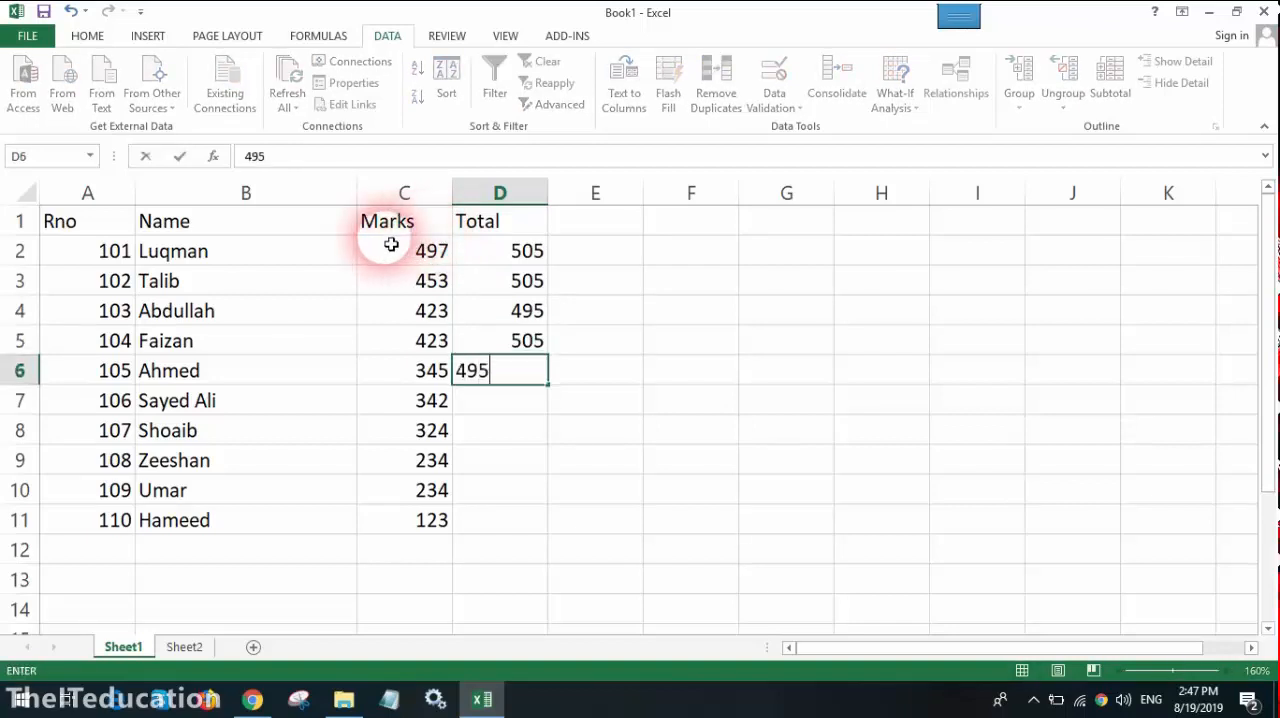
key("Return")
type("505")
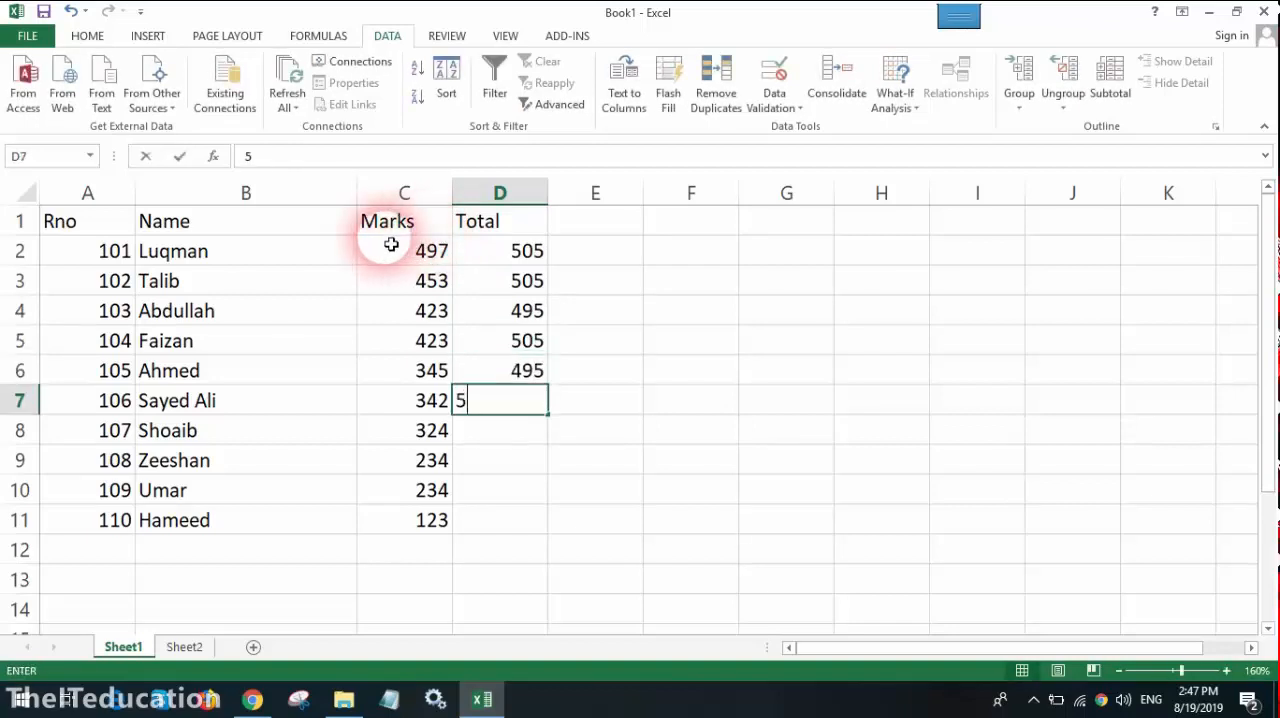
key("Return")
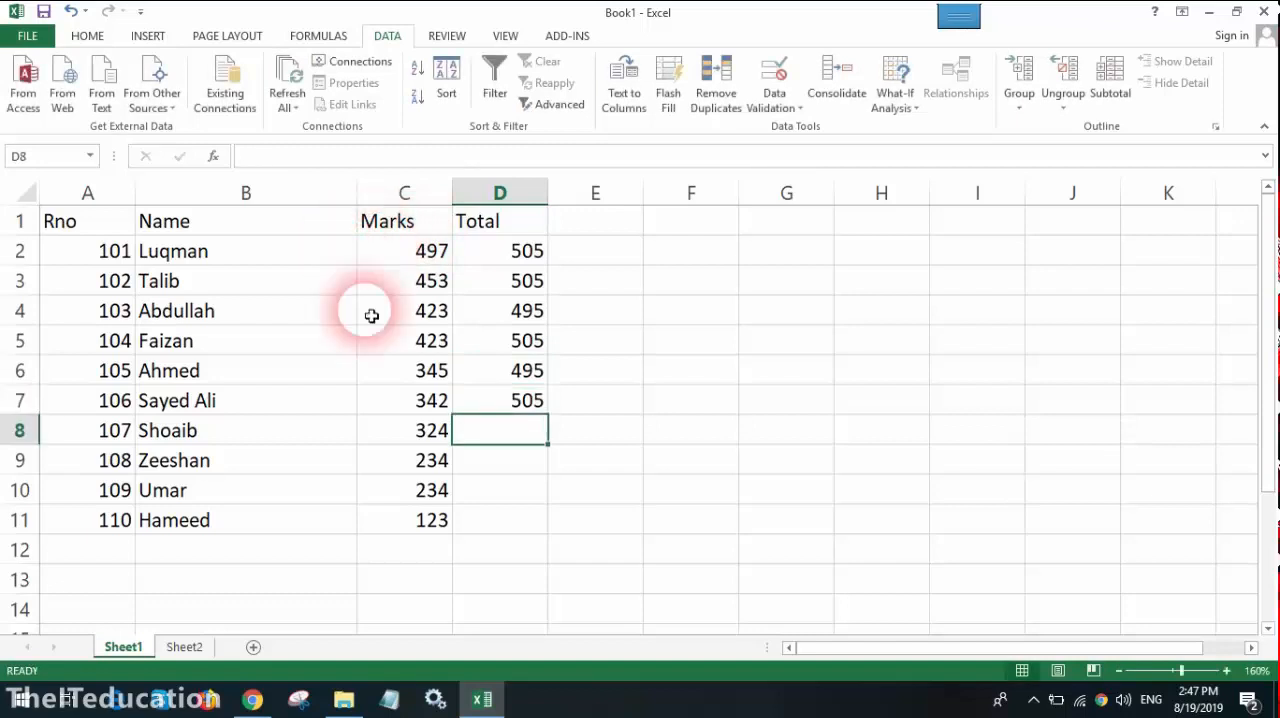
Step: Copy the total 505 from D7 down to D11
left_click(487, 400)
left_click_drag(548, 414, 551, 549)
left_click(600, 375)
Step: Add the heading %age in cell E1
left_click(594, 231)
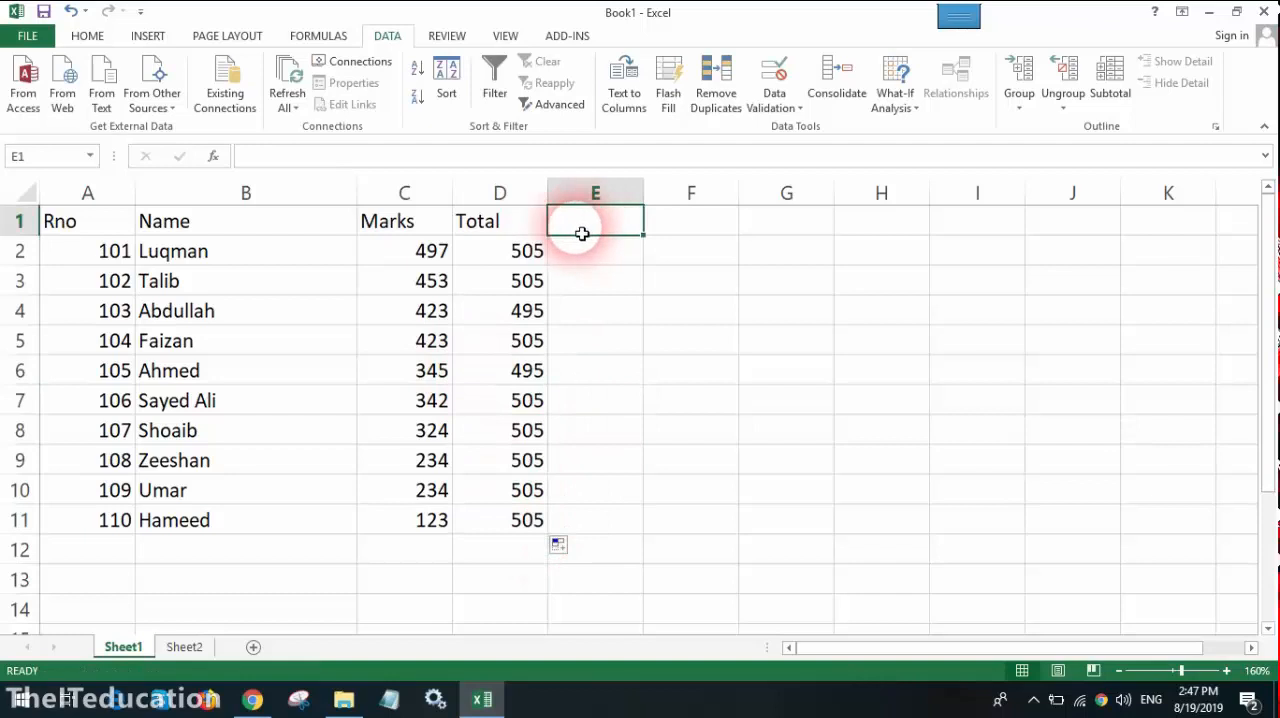
type("#page")
key("BackSpace")
key("BackSpace")
key("BackSpace")
key("BackSpace")
key("BackSpace")
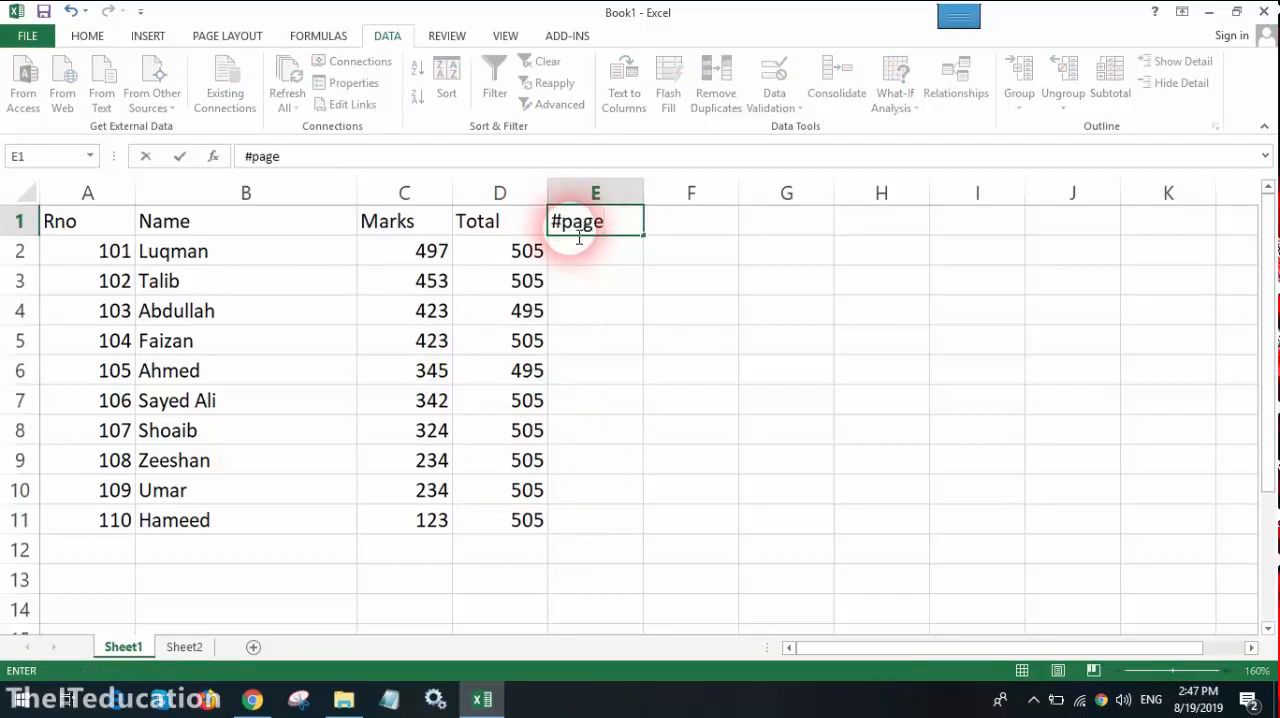
type("%age")
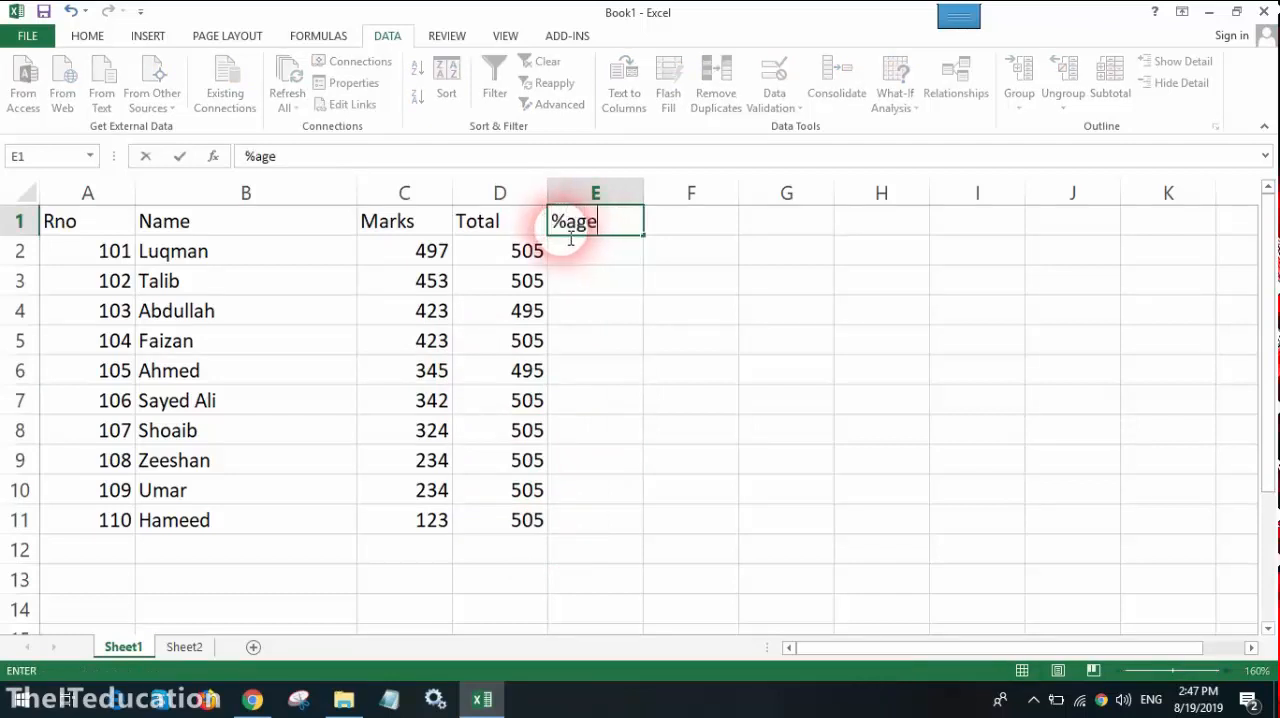
key("Return")
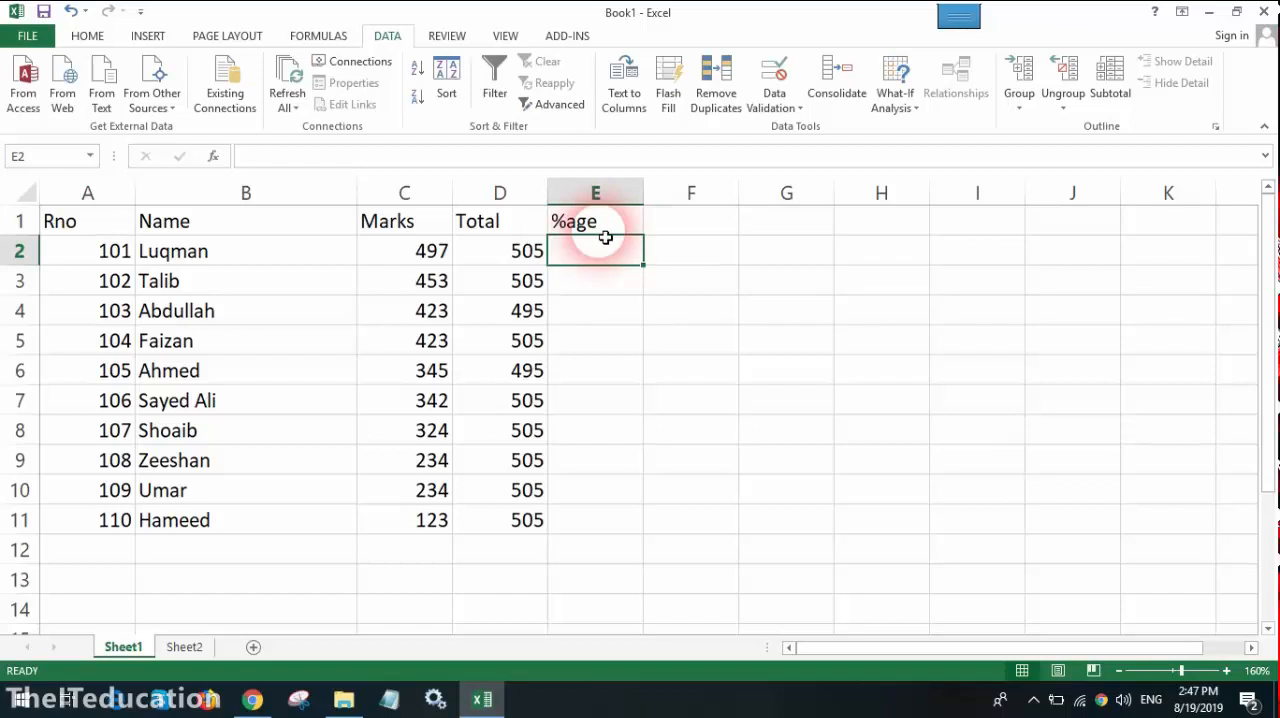
Step: Enter the percentage formula =C2/D2*100 in cell E2
type("=")
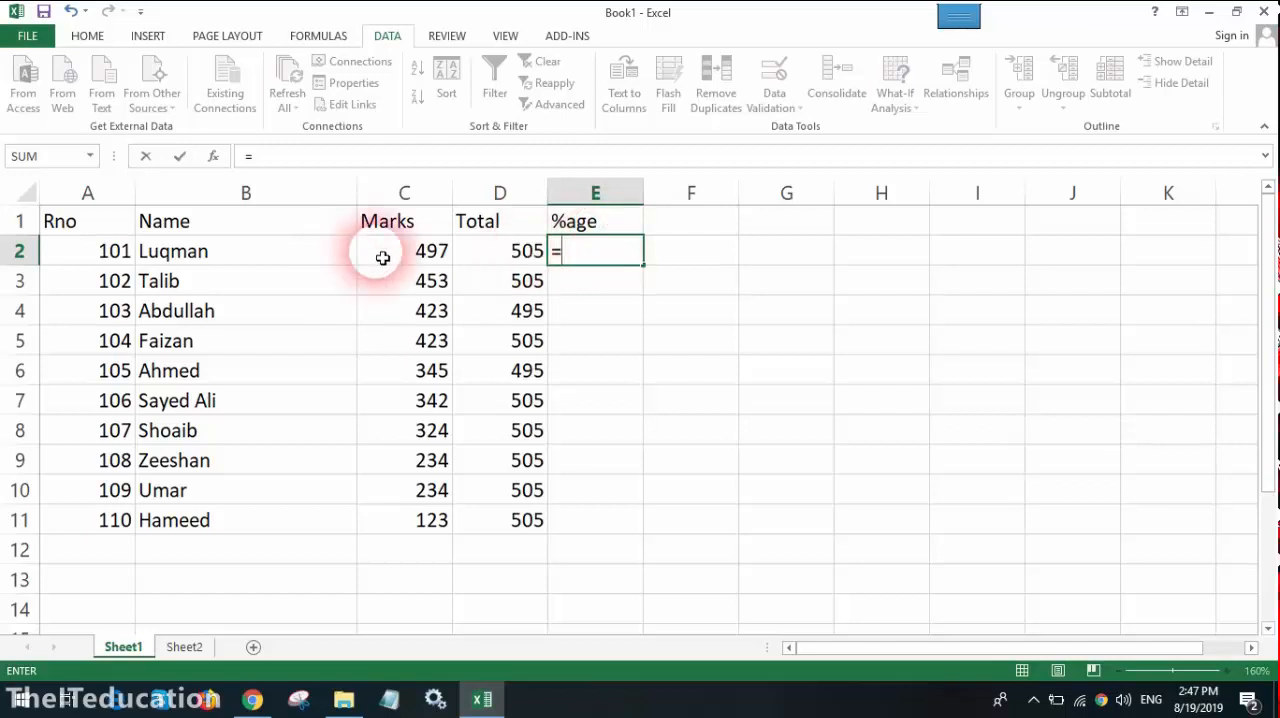
left_click(383, 256)
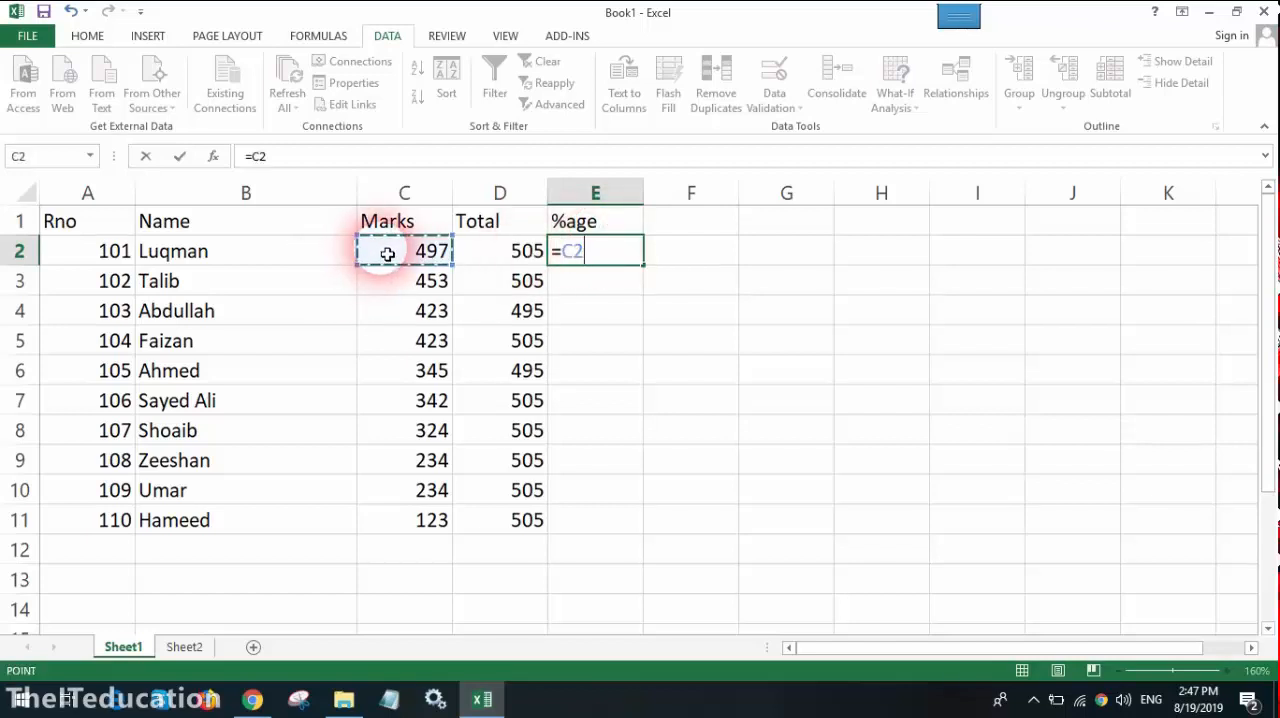
type("/")
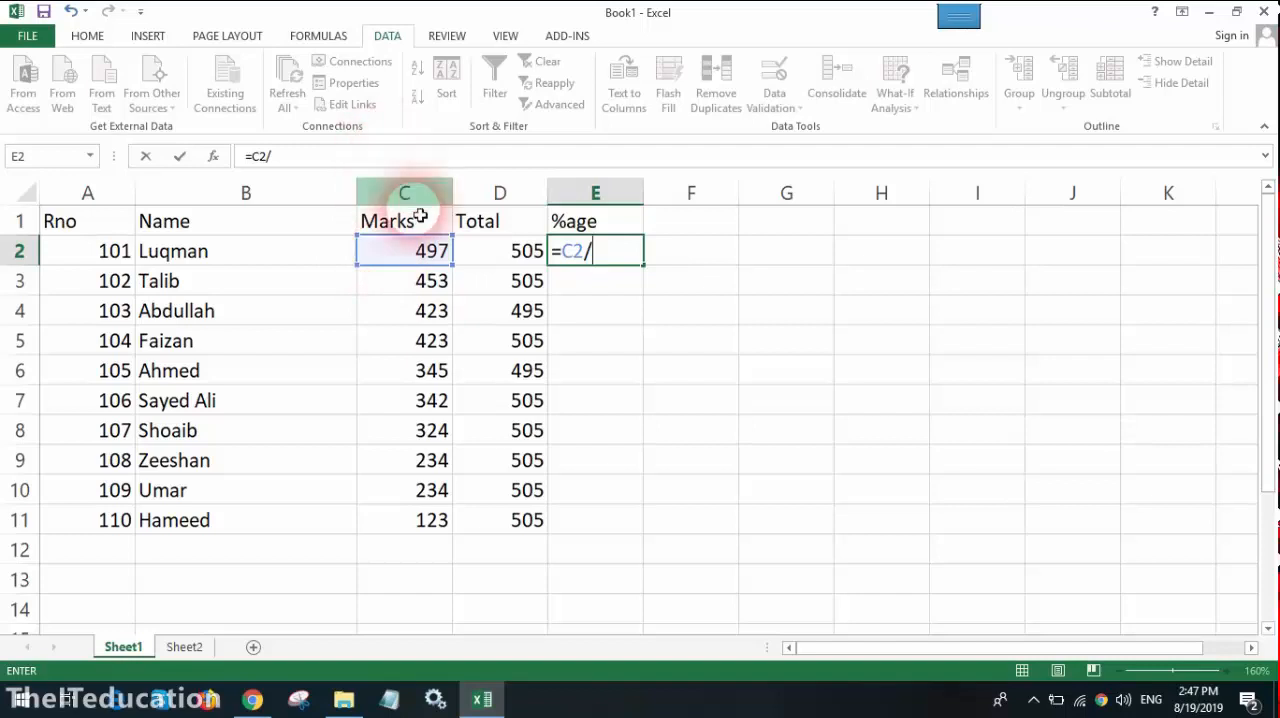
left_click(490, 255)
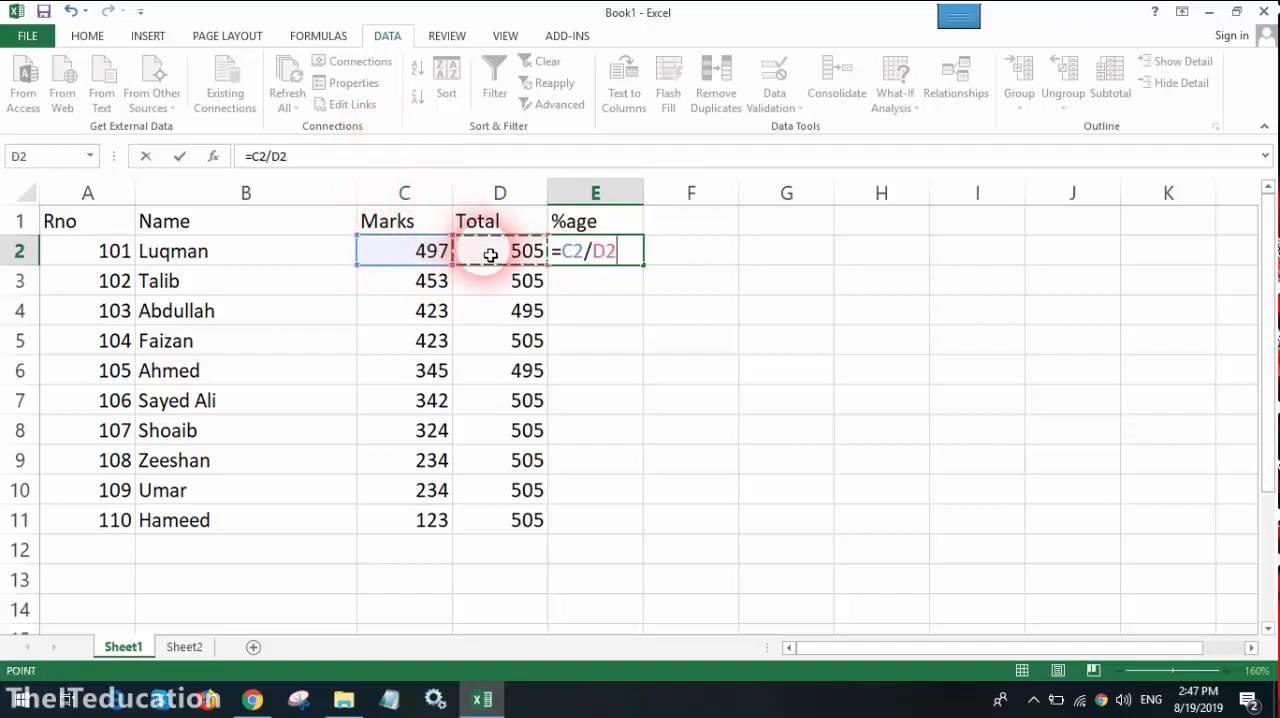
type("*100")
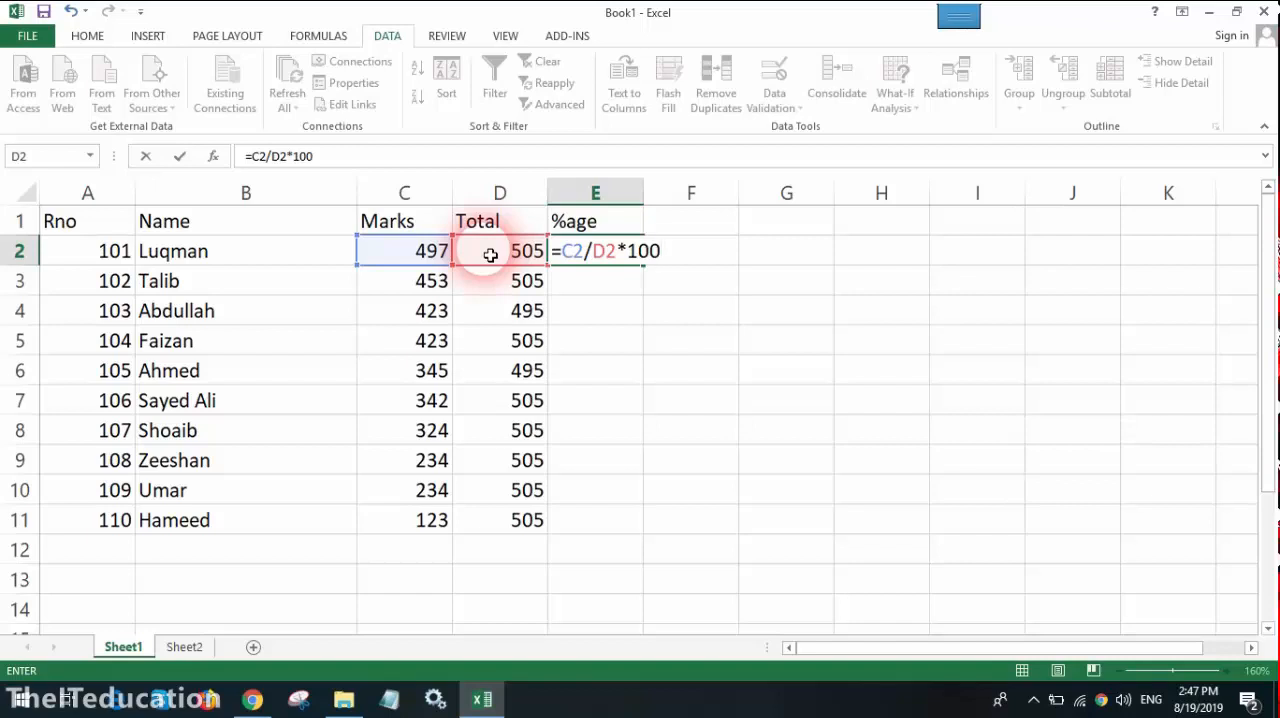
key("Return")
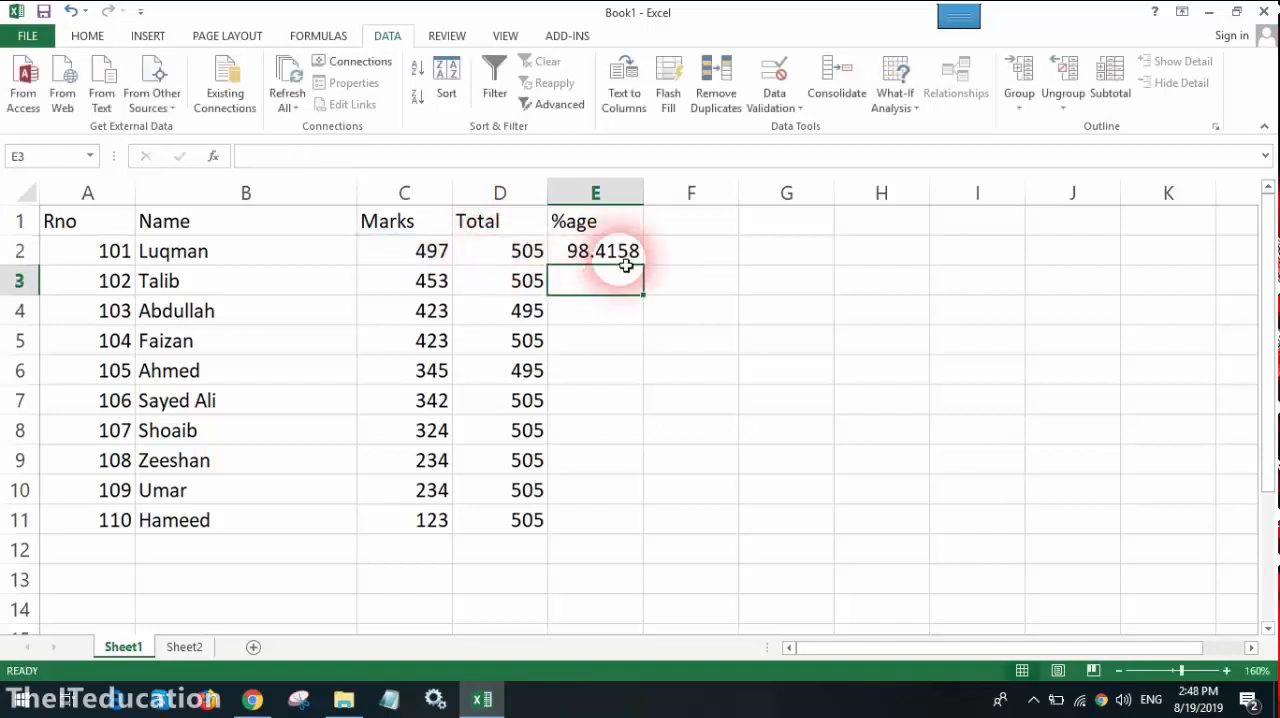
Step: Copy the percentage formula from E2 down to E11 and check the copied formulas in E2 to E7
left_click(596, 253)
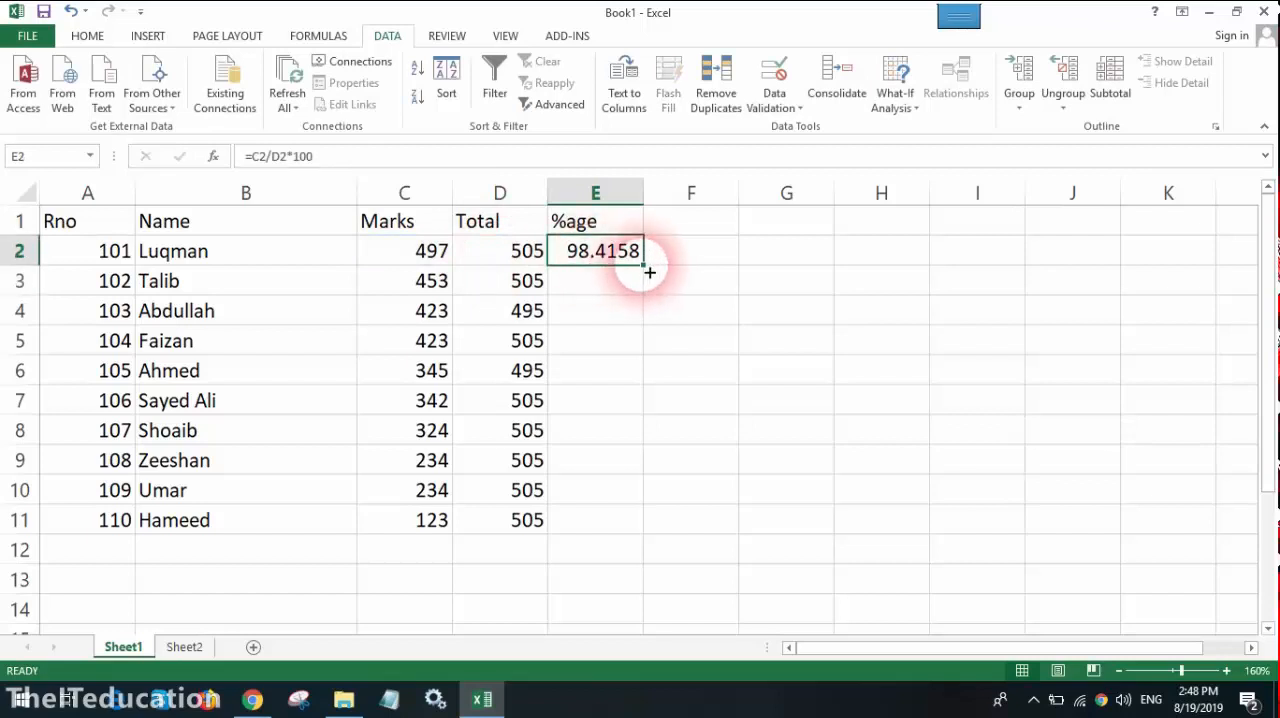
left_click(617, 368)
left_click(594, 253)
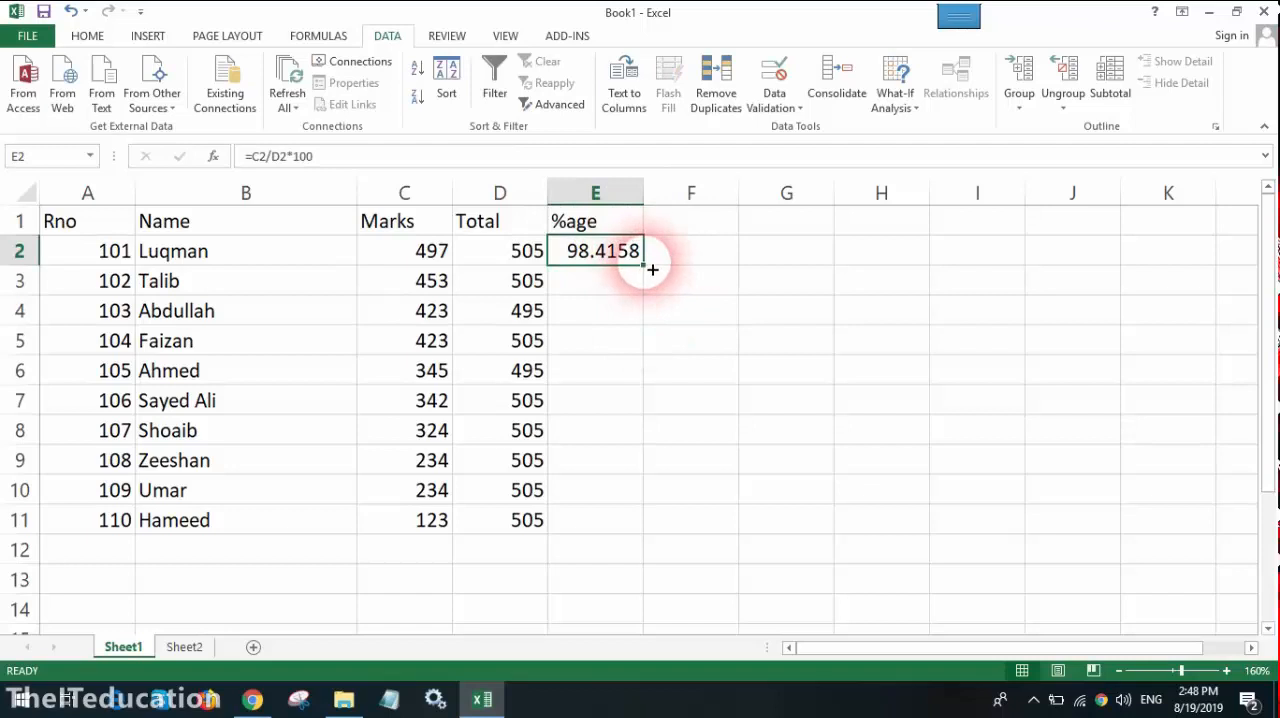
left_click_drag(652, 268, 633, 525)
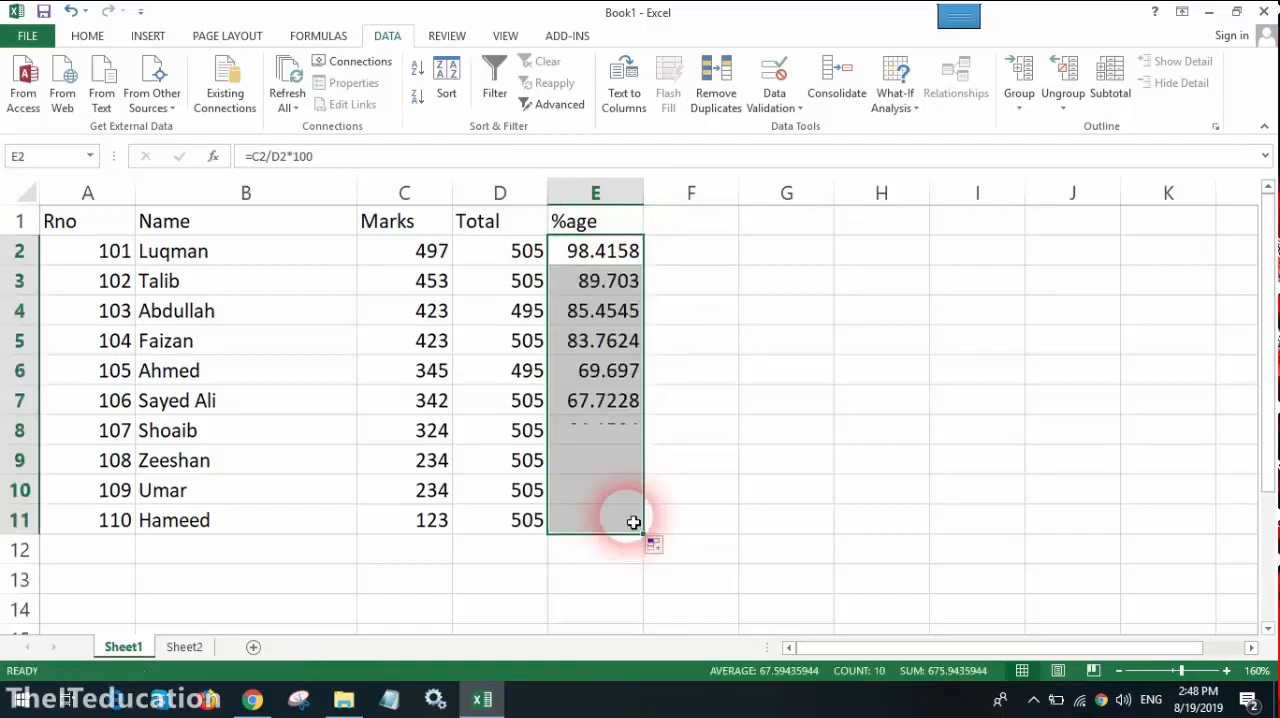
left_click(612, 342)
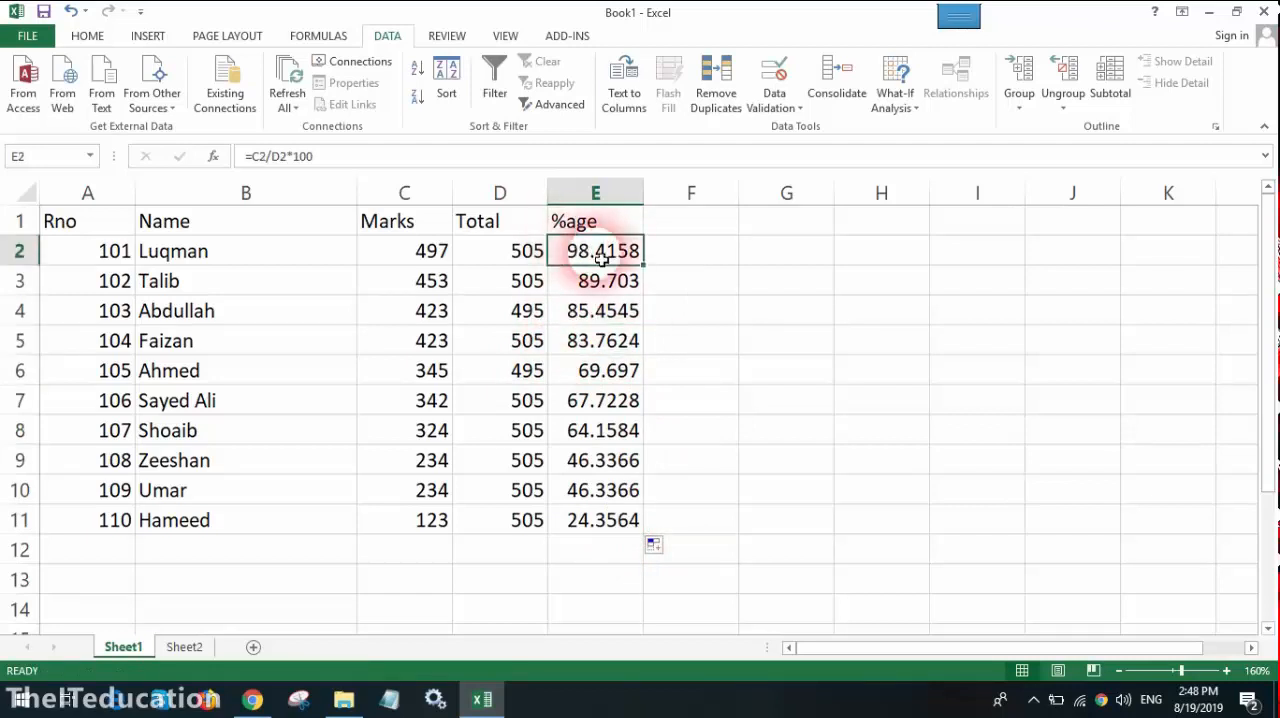
left_click(615, 283)
left_click(615, 313)
left_click(618, 345)
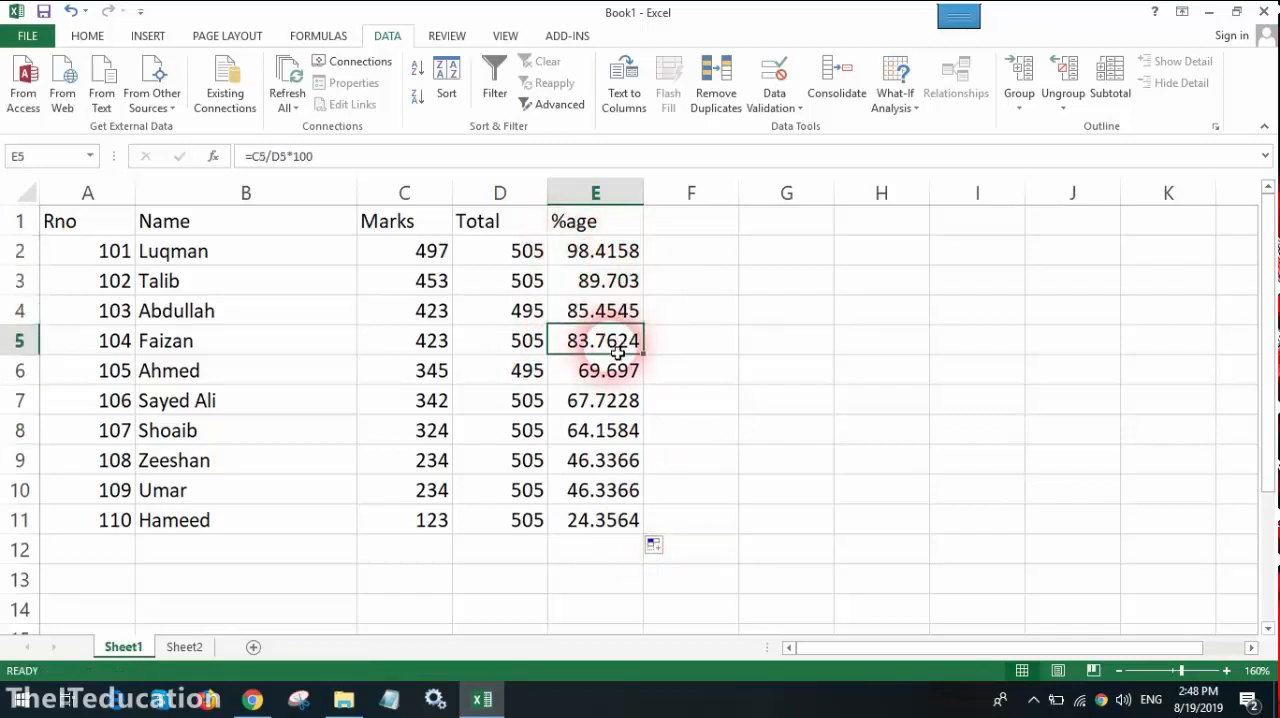
left_click(630, 371)
left_click(632, 403)
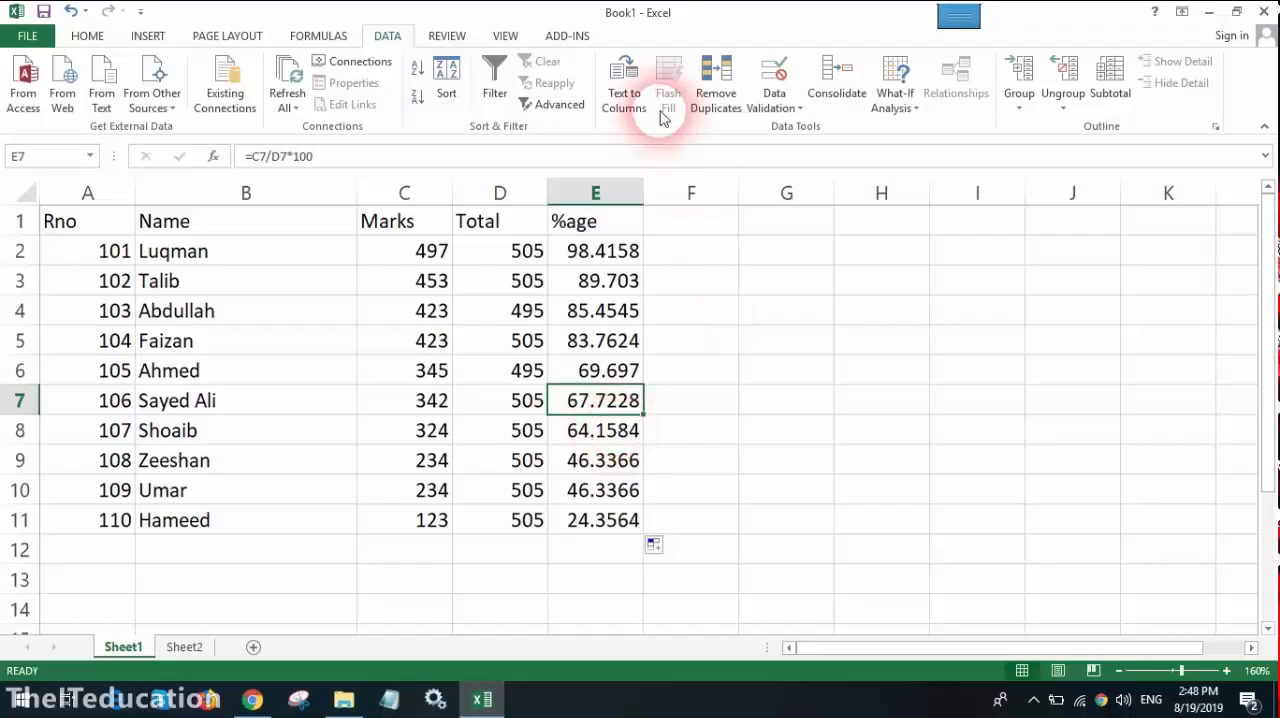
Step: Widen the %age column E slightly so its values show more decimals
left_click_drag(651, 191, 648, 191)
left_click(700, 341)
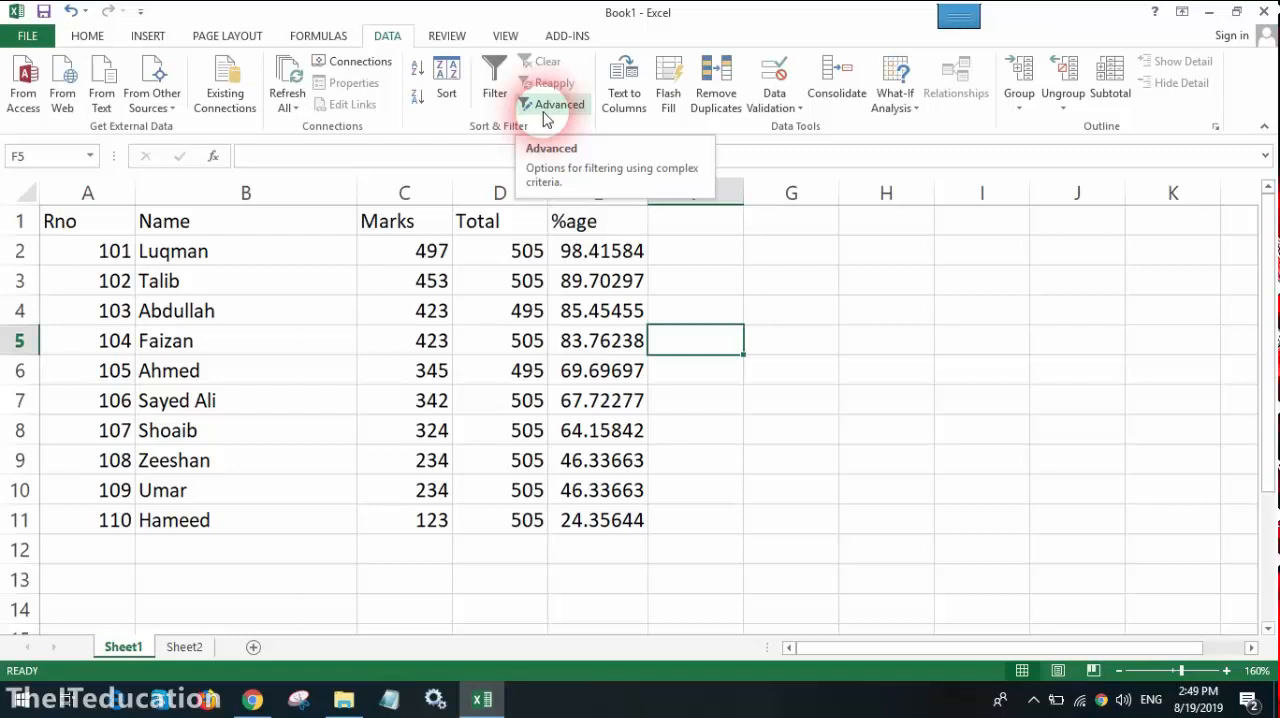
left_click(565, 370)
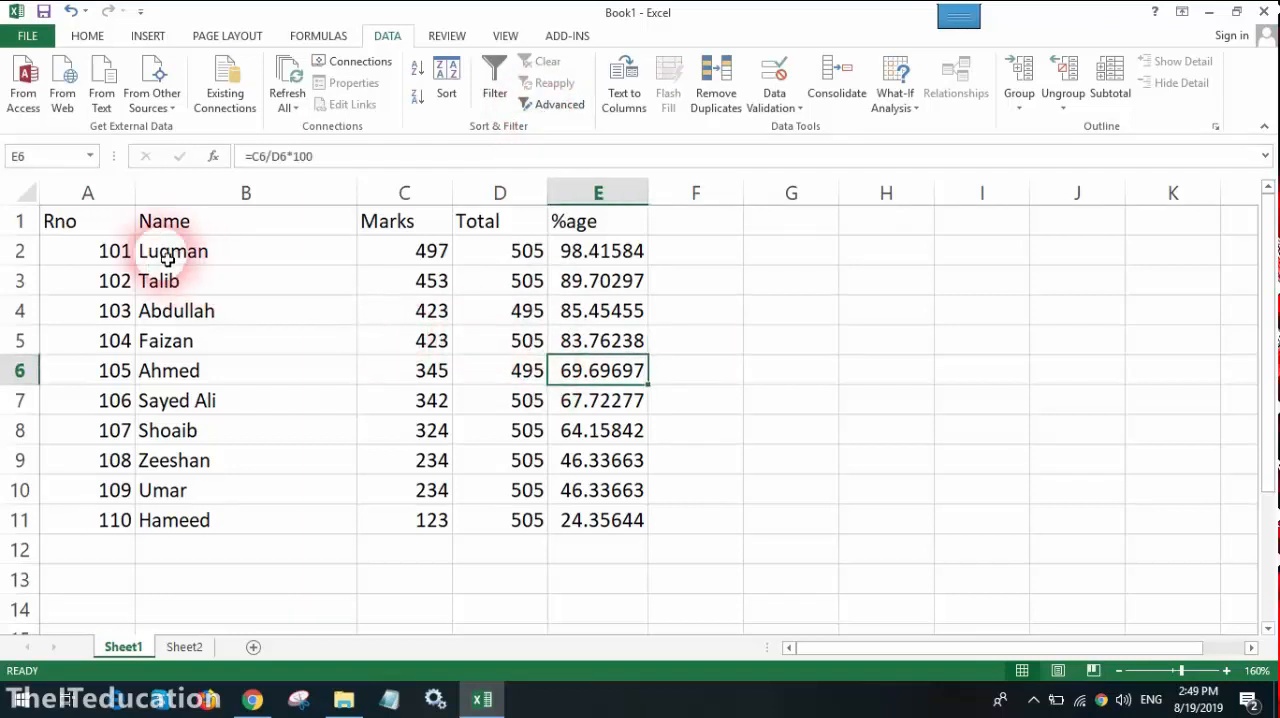
Step: Review the whole student table A1:E11 and examine the percentage formula in E2 with its cell references
left_click_drag(94, 229, 610, 519)
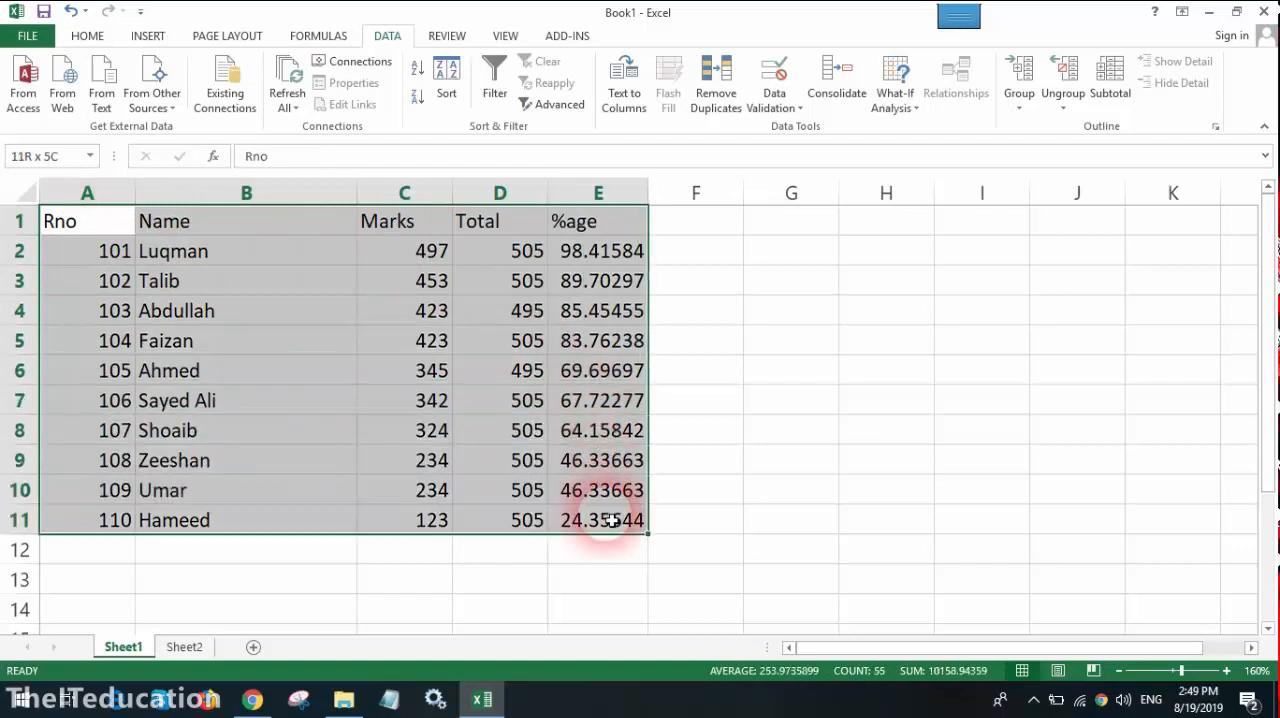
left_click(789, 483)
left_click(590, 255)
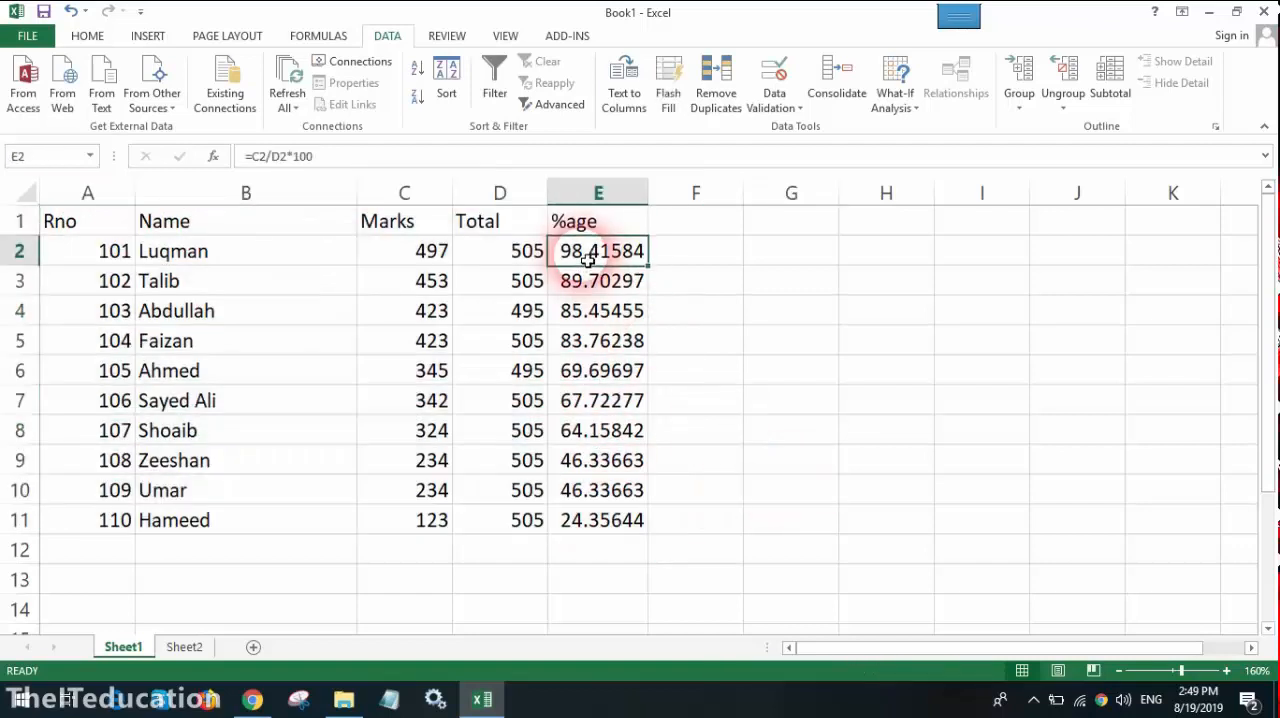
left_click(686, 457)
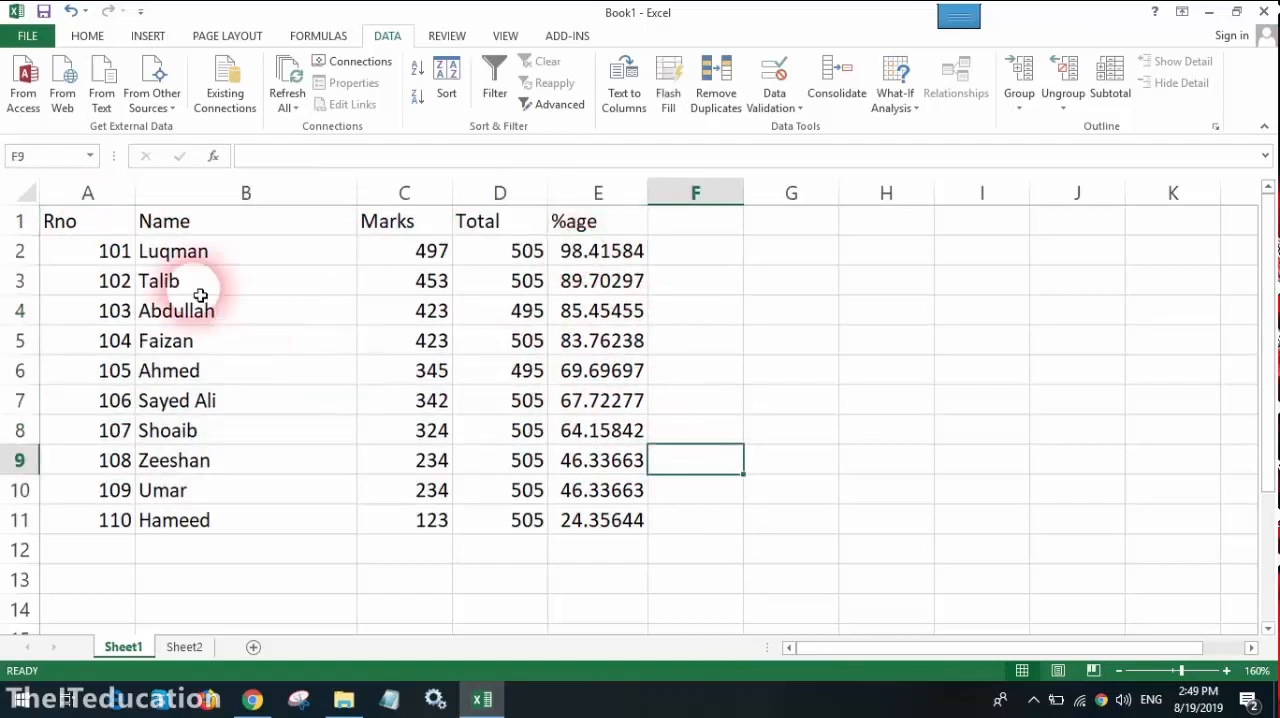
left_click(97, 225)
left_click(605, 251)
double_click(605, 251)
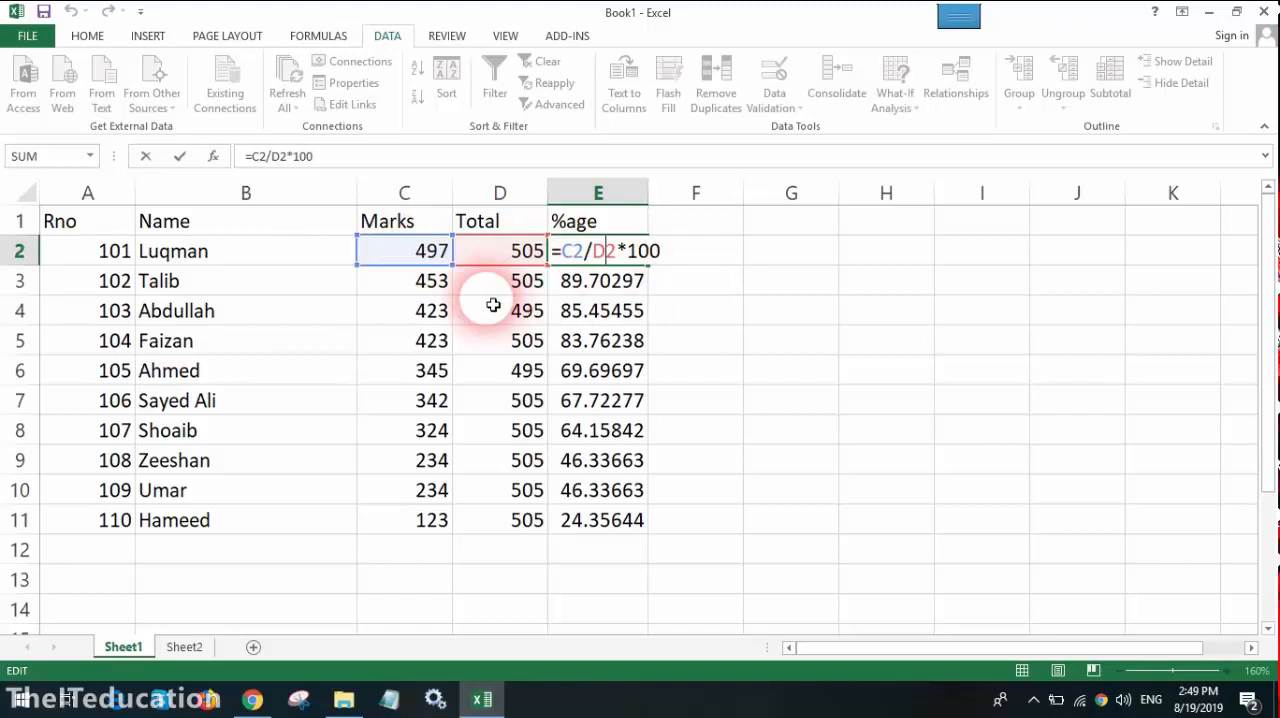
left_click(712, 440)
left_click(610, 251)
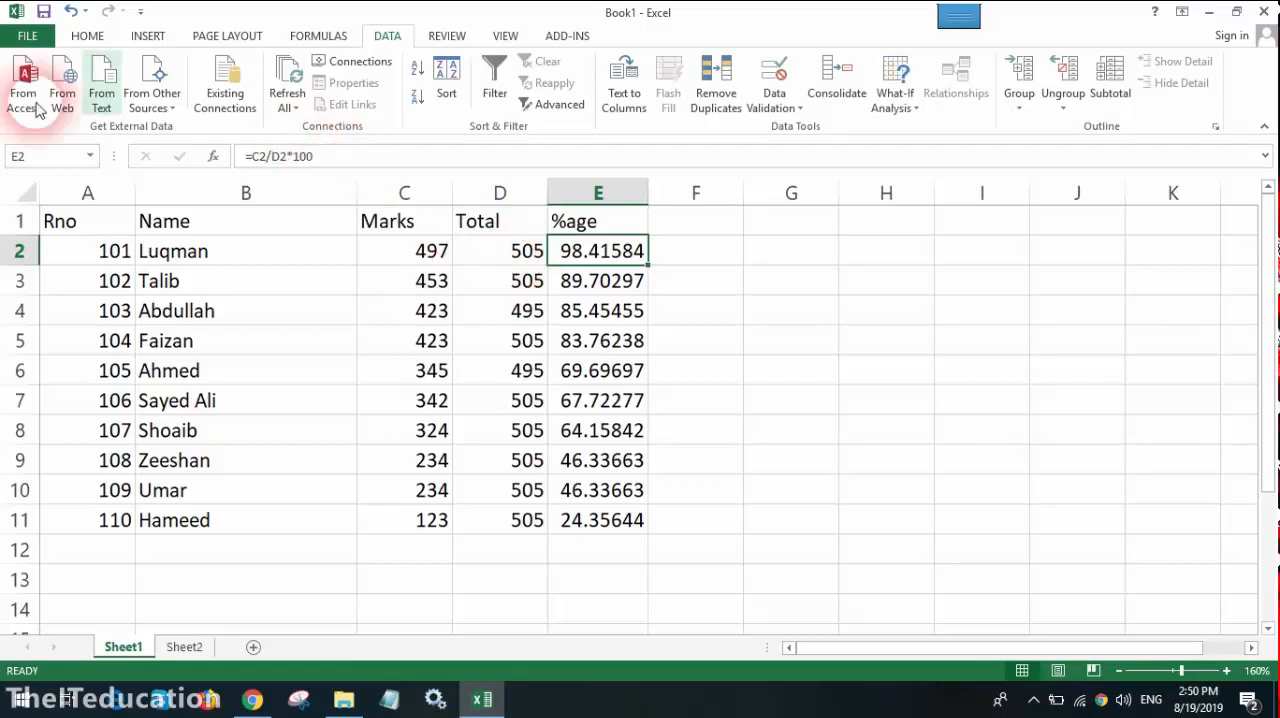
left_click(426, 342)
Step: Sort the student table A1:E11 by Marks from smallest to largest and check the Marks values in C2 and C11
left_click_drag(80, 222, 643, 517)
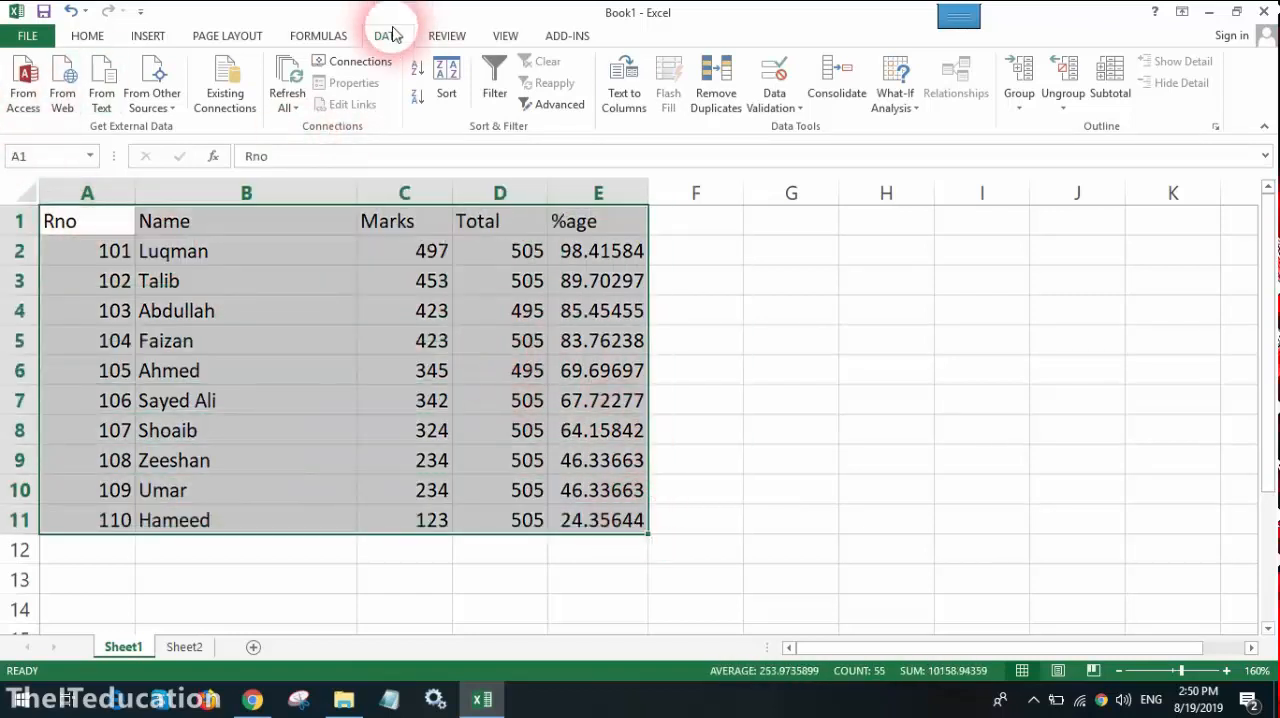
left_click(87, 35)
left_click(389, 38)
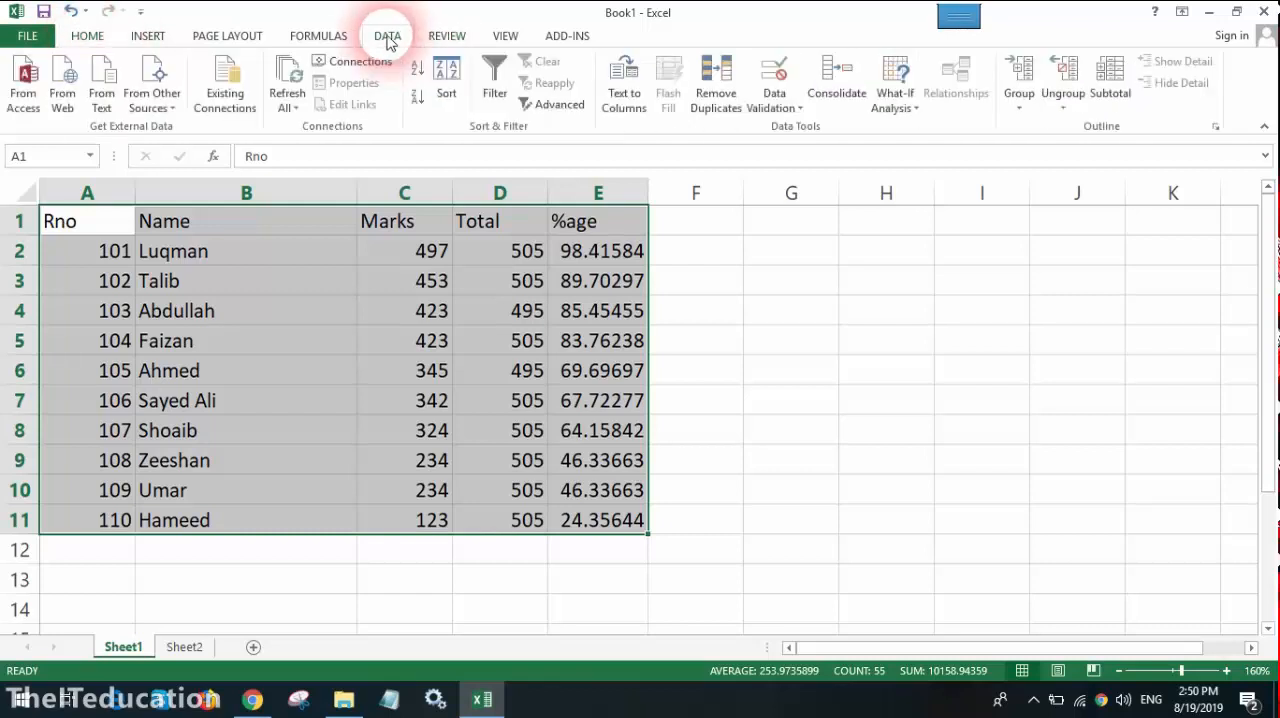
left_click(446, 91)
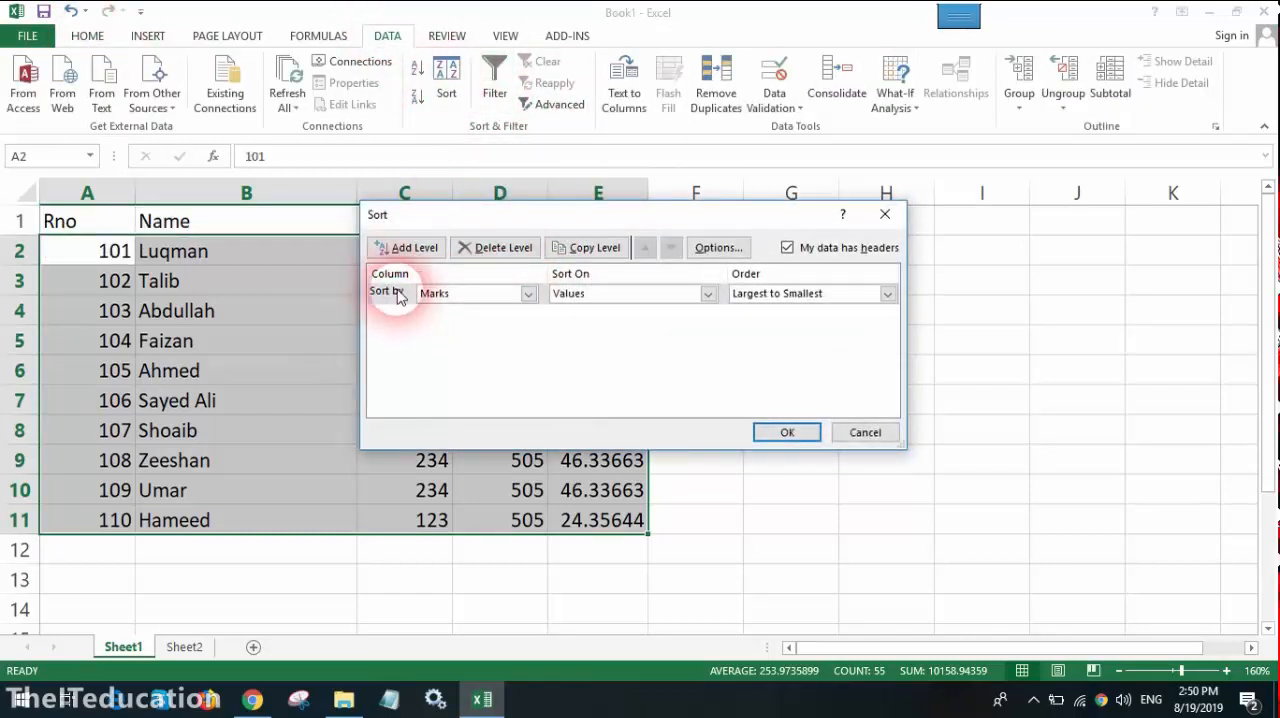
left_click(528, 293)
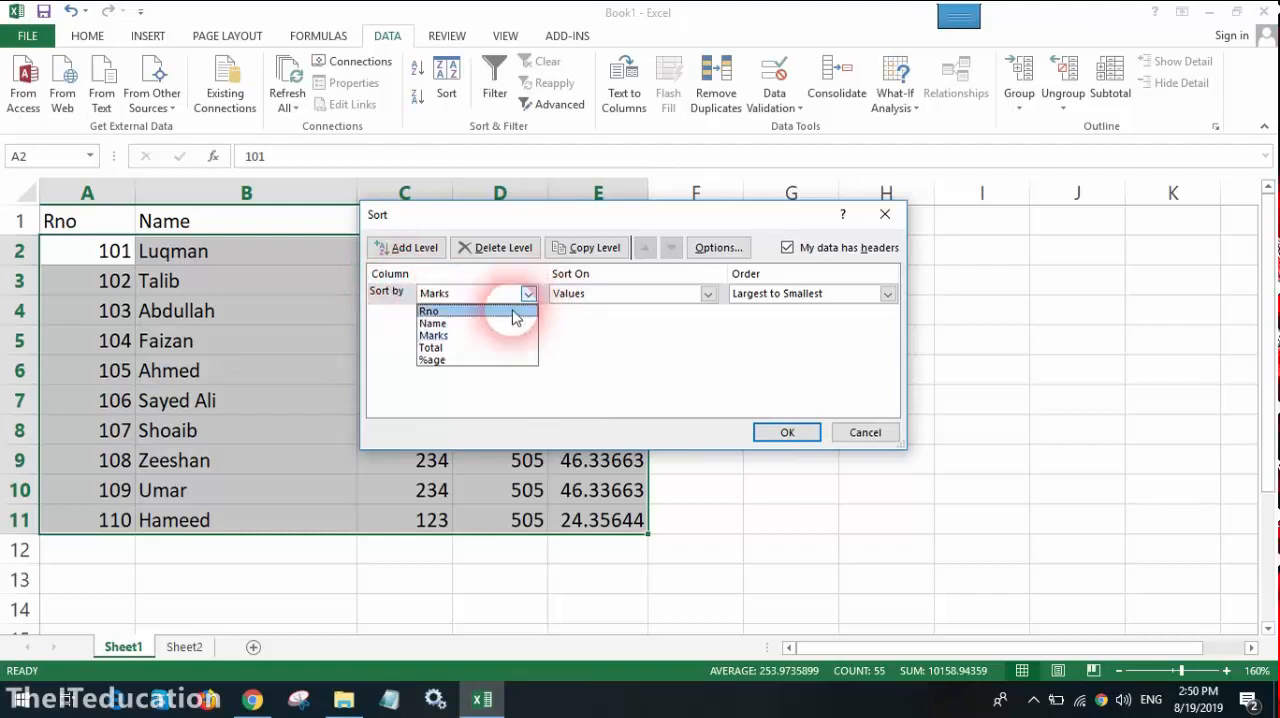
left_click(446, 340)
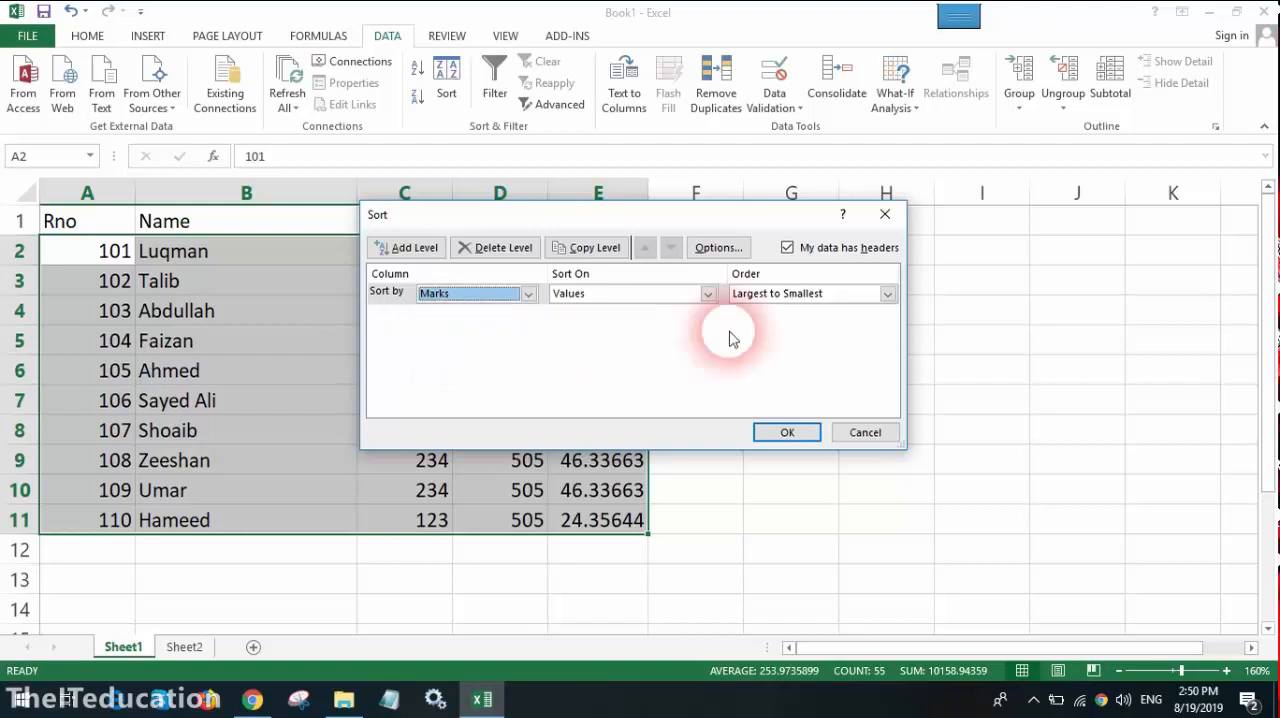
left_click(773, 298)
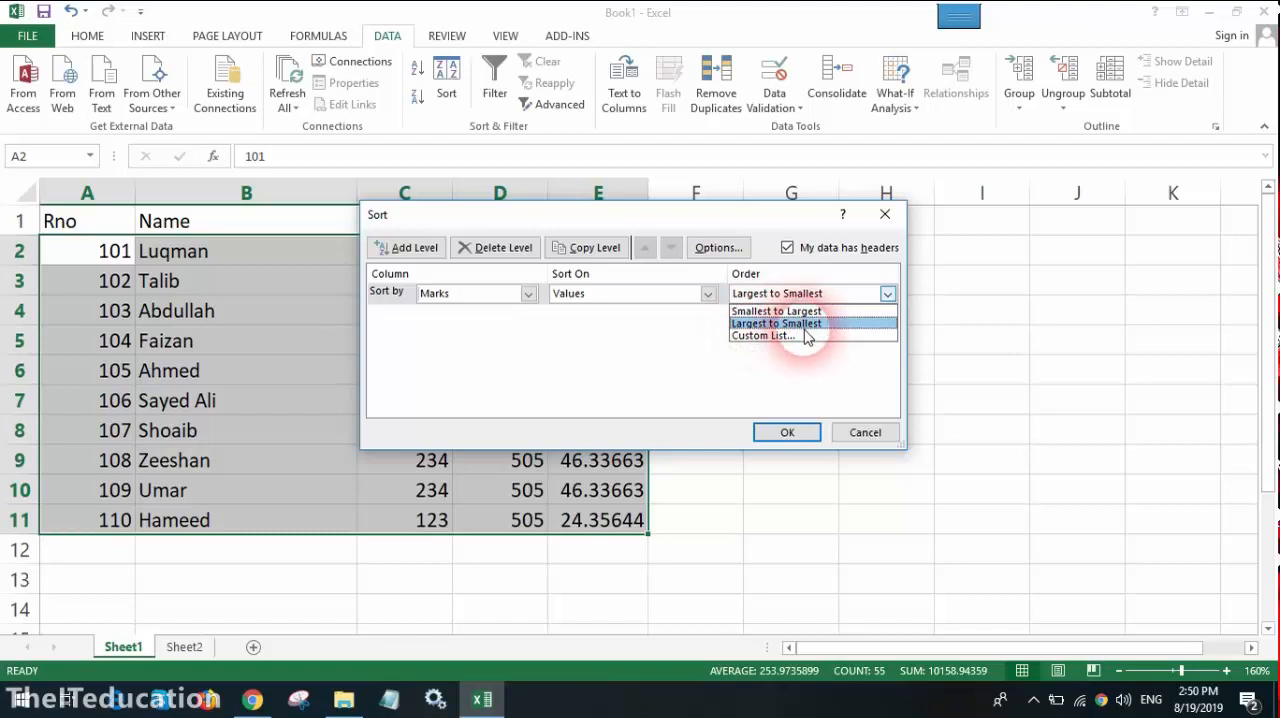
left_click(785, 312)
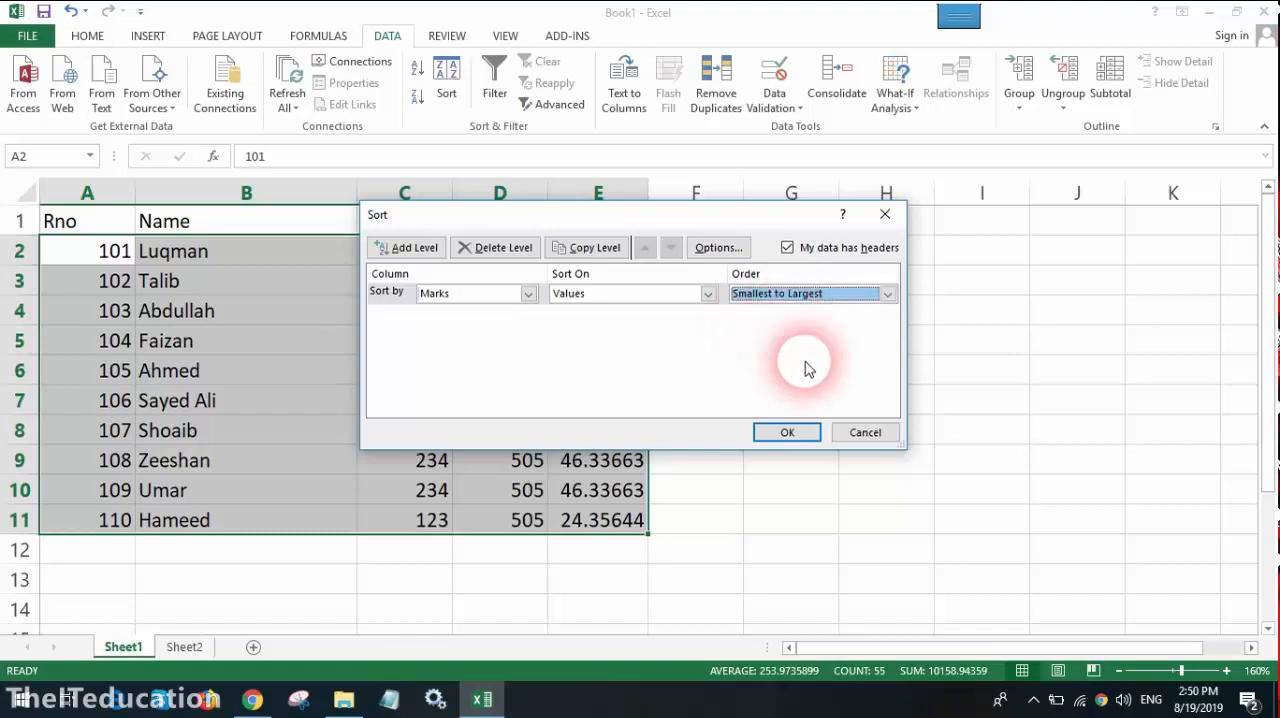
left_click(787, 432)
left_click(795, 427)
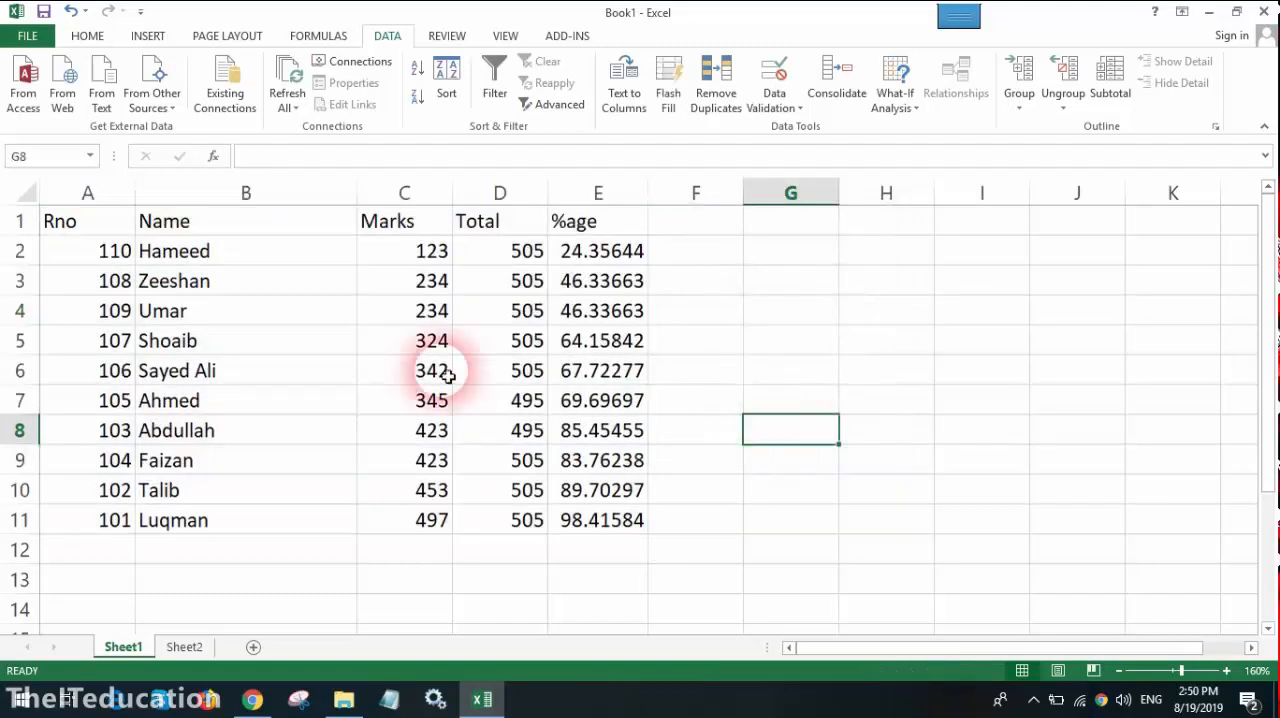
left_click(421, 256)
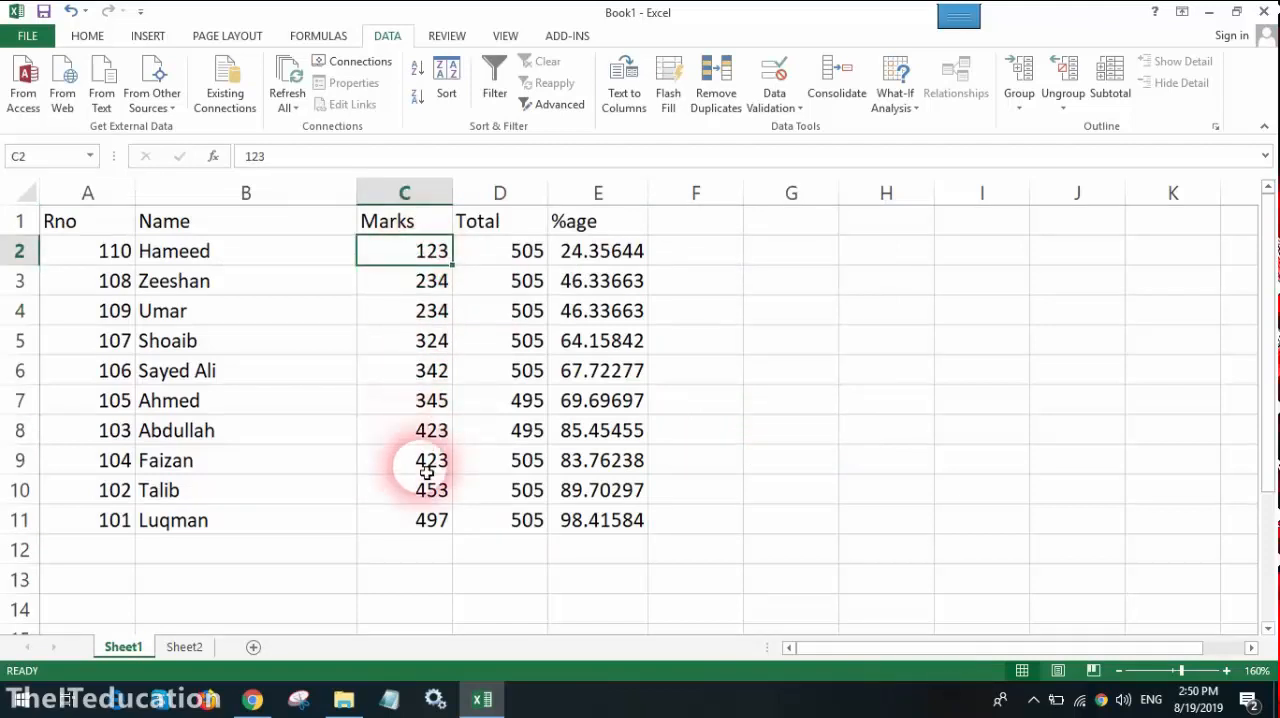
left_click(423, 525)
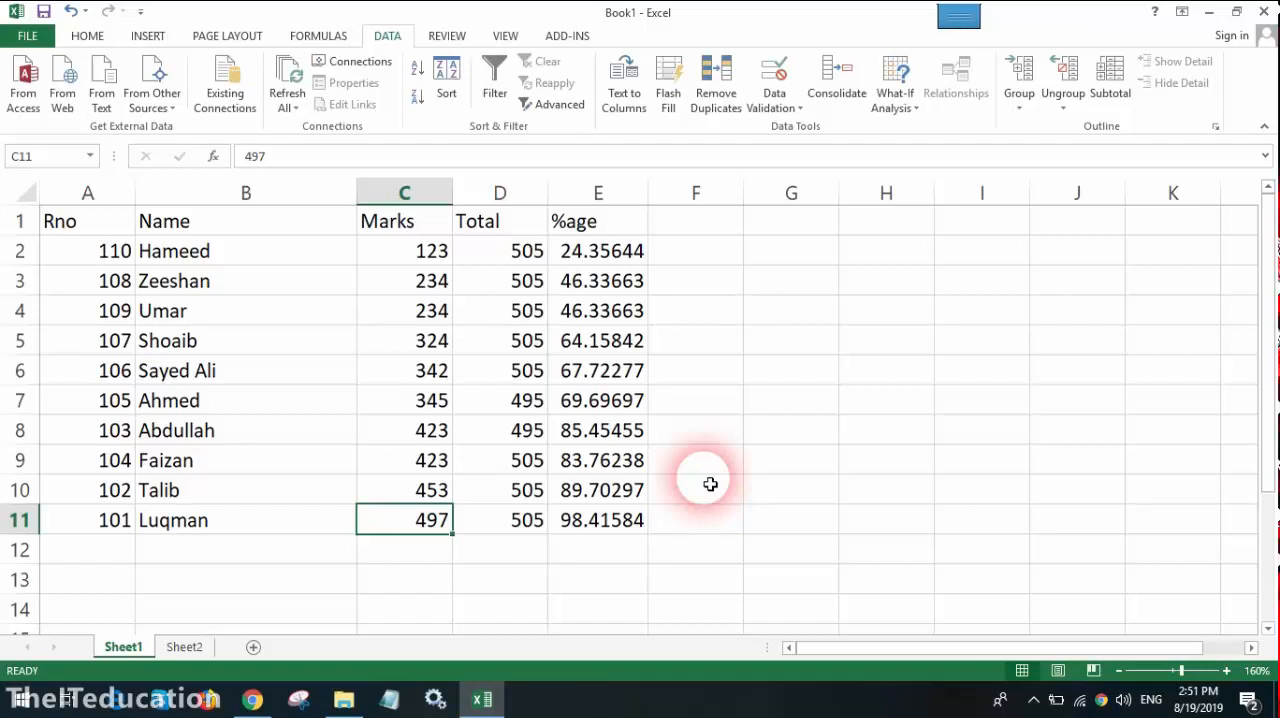
left_click(712, 432)
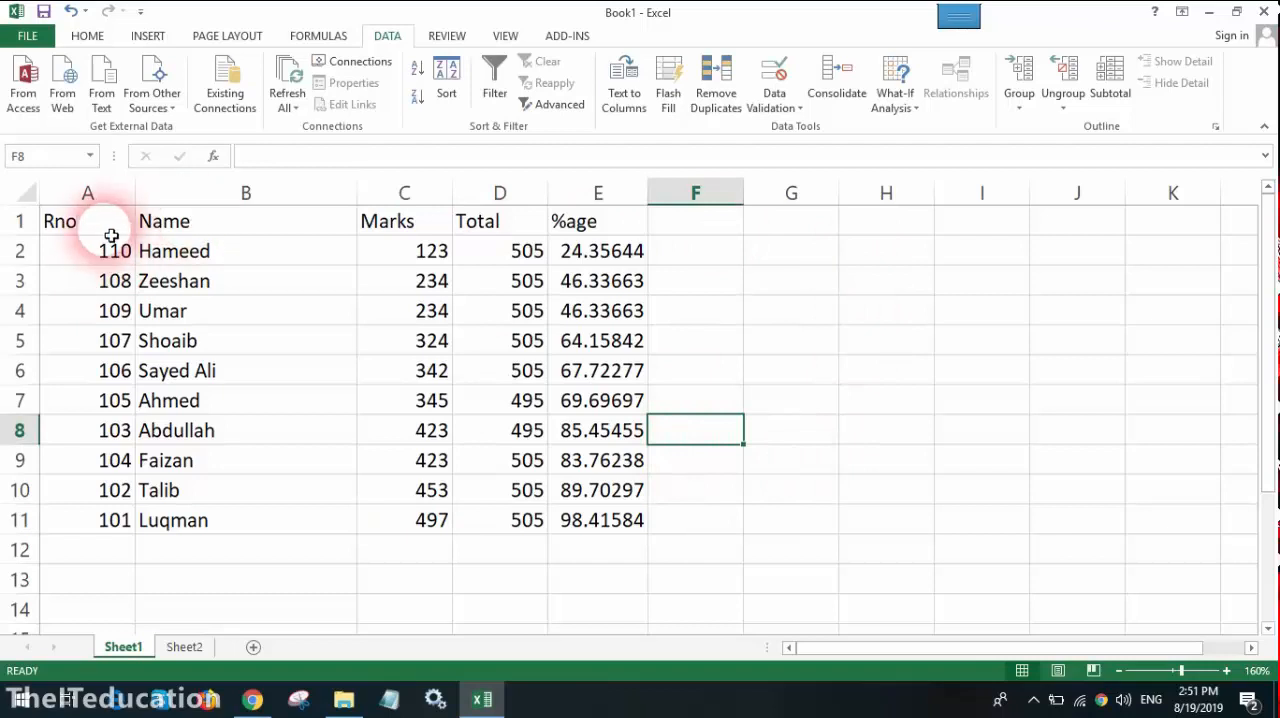
Step: Insert a recommended Clustered Bar chart from the student table A1:E11, then delete the chart
left_click_drag(111, 234, 634, 523)
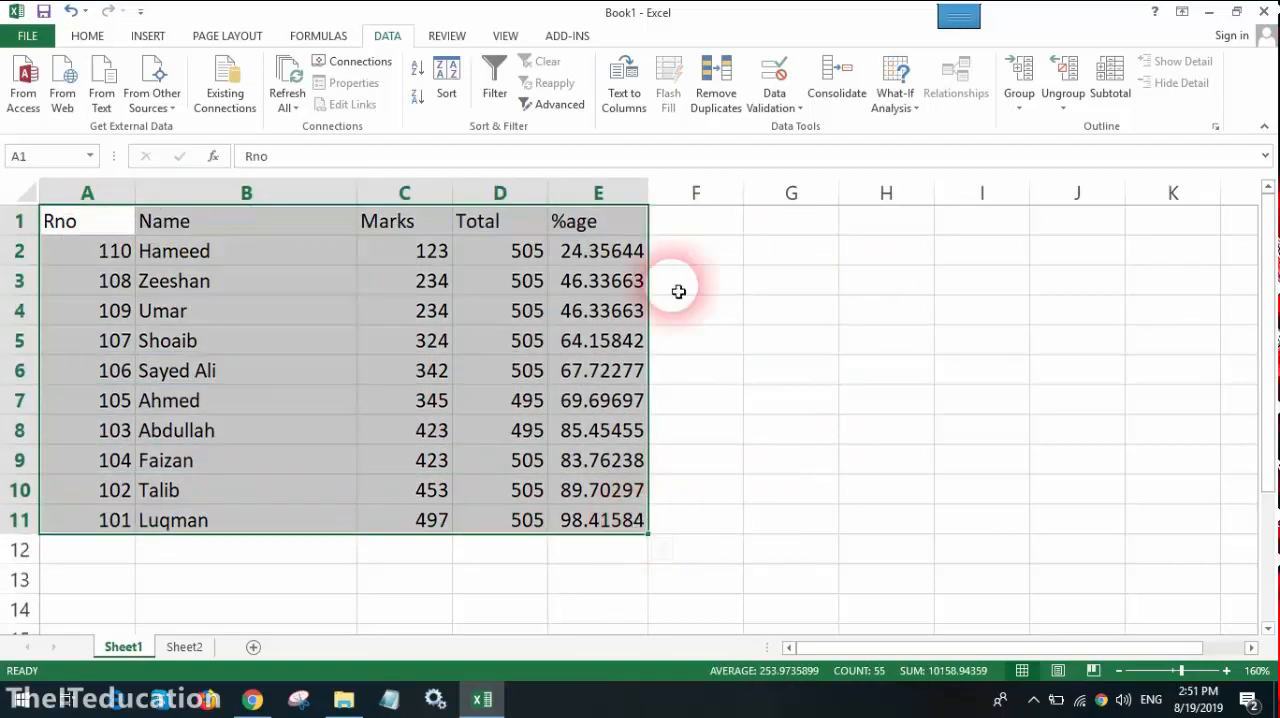
left_click(147, 35)
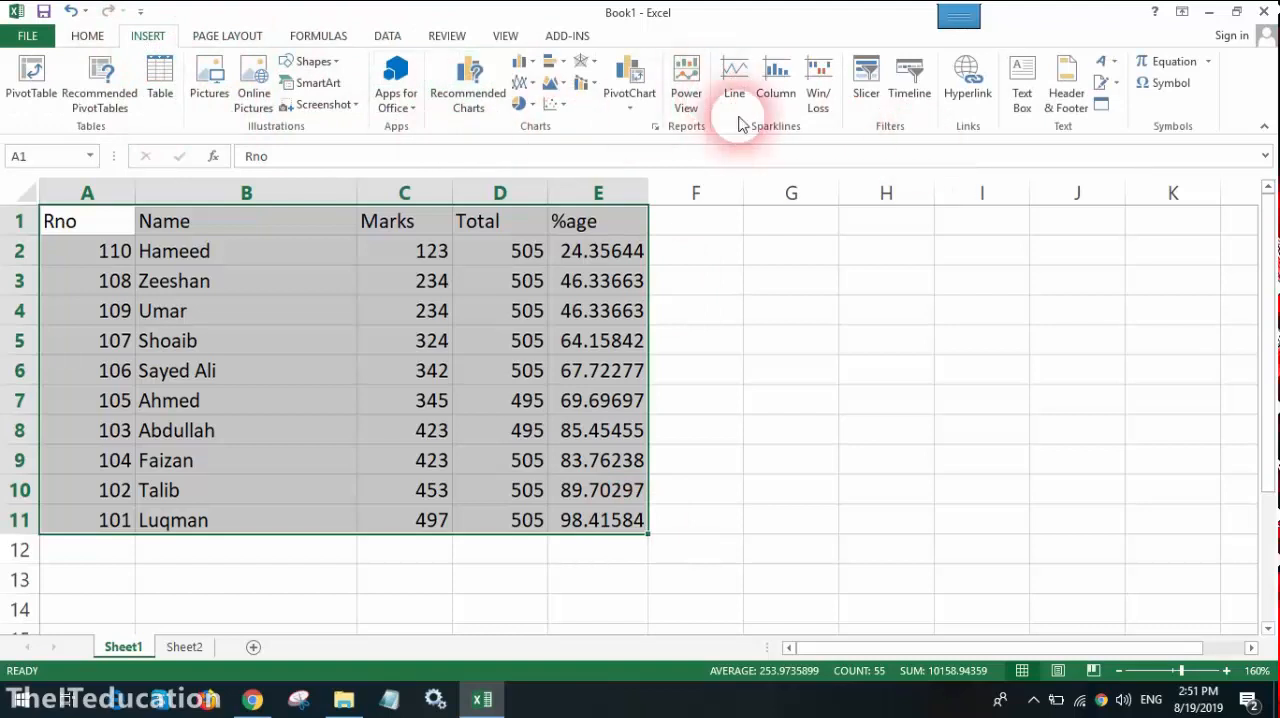
left_click(500, 92)
left_click(449, 277)
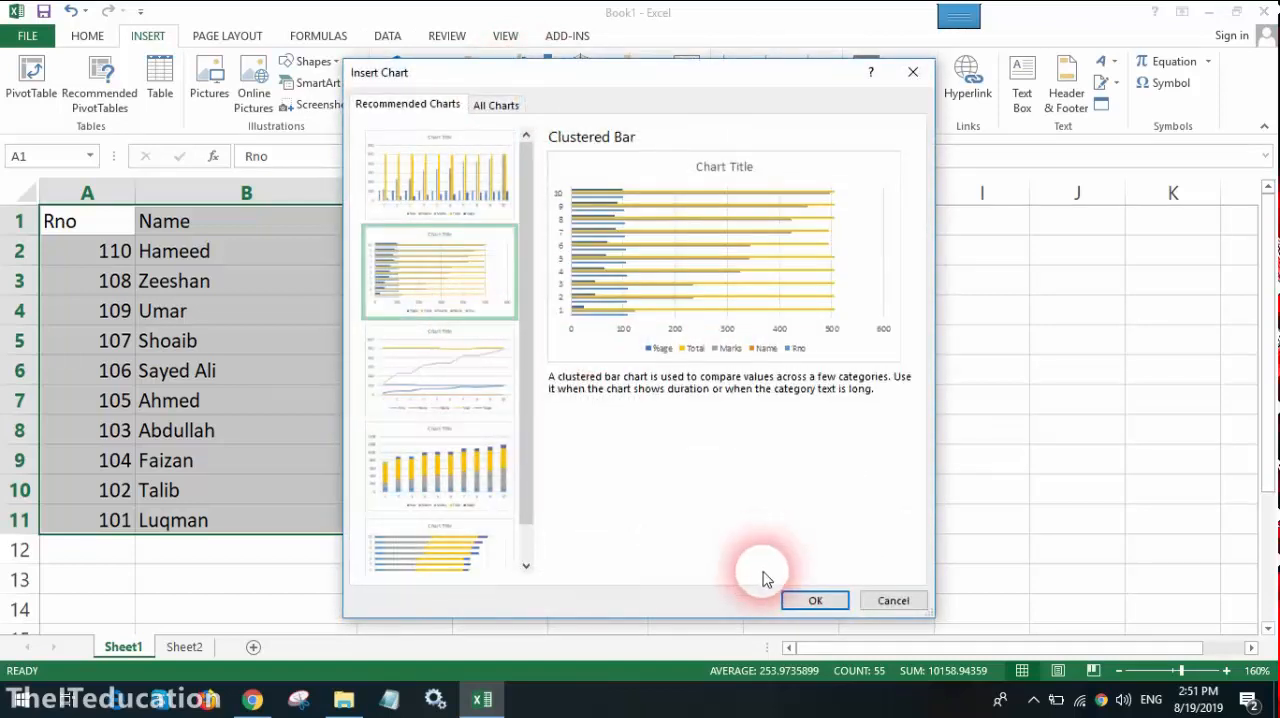
left_click(808, 600)
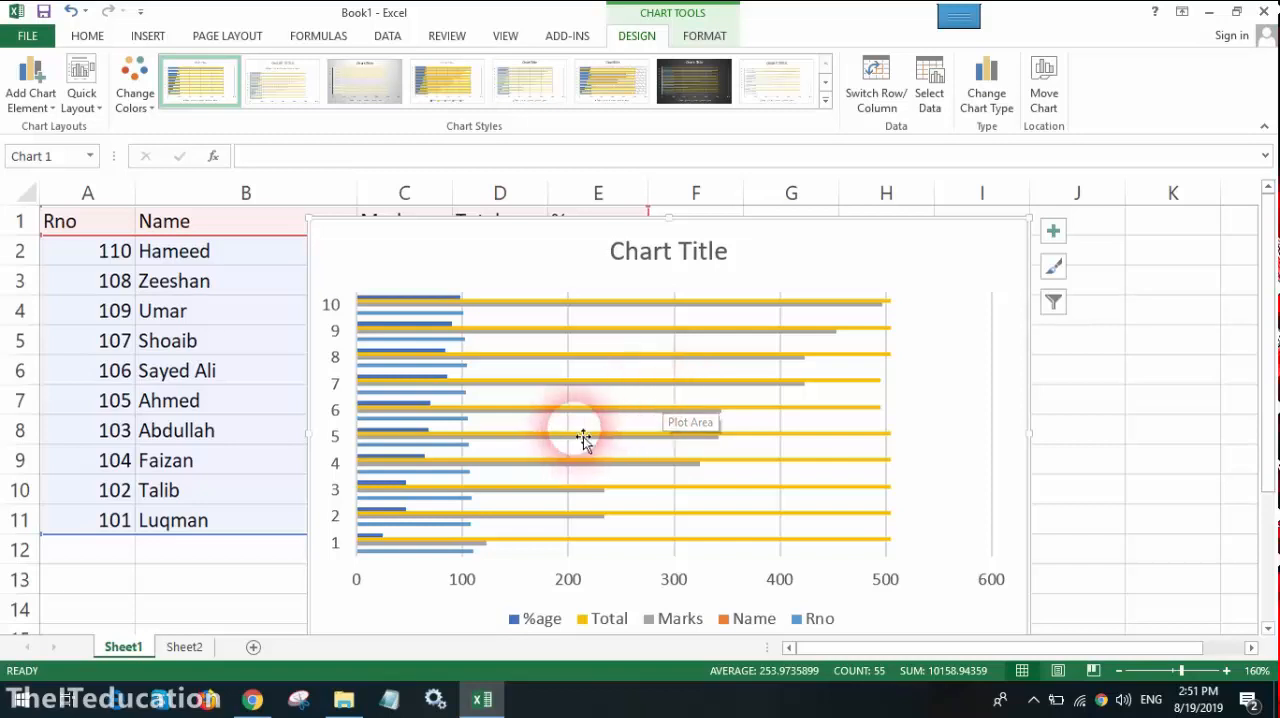
left_click(200, 310)
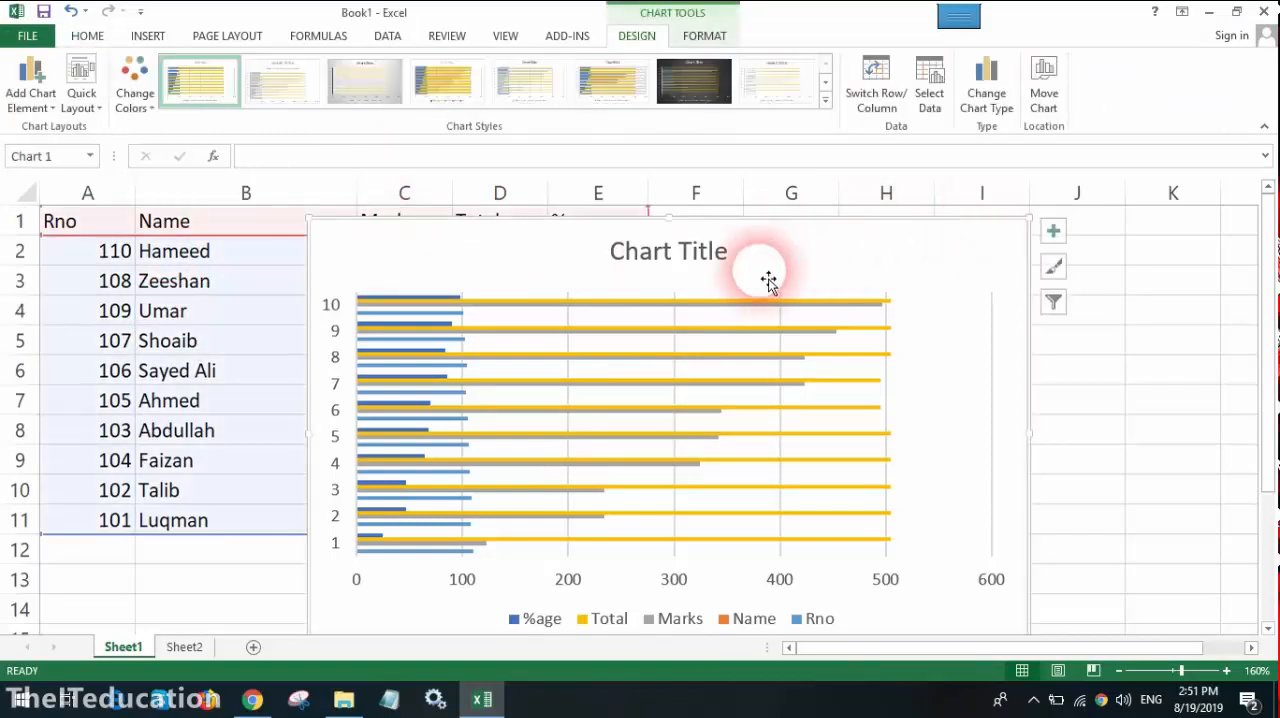
key("Delete")
left_click(395, 200)
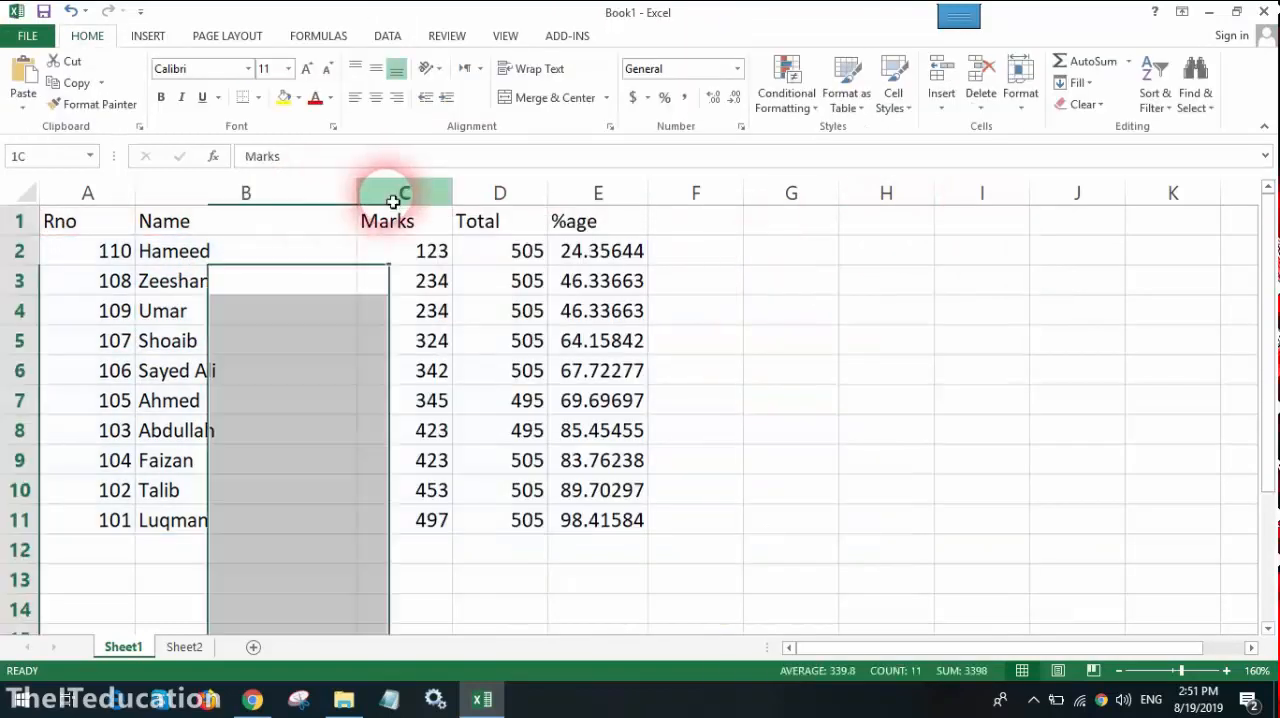
left_click(250, 206)
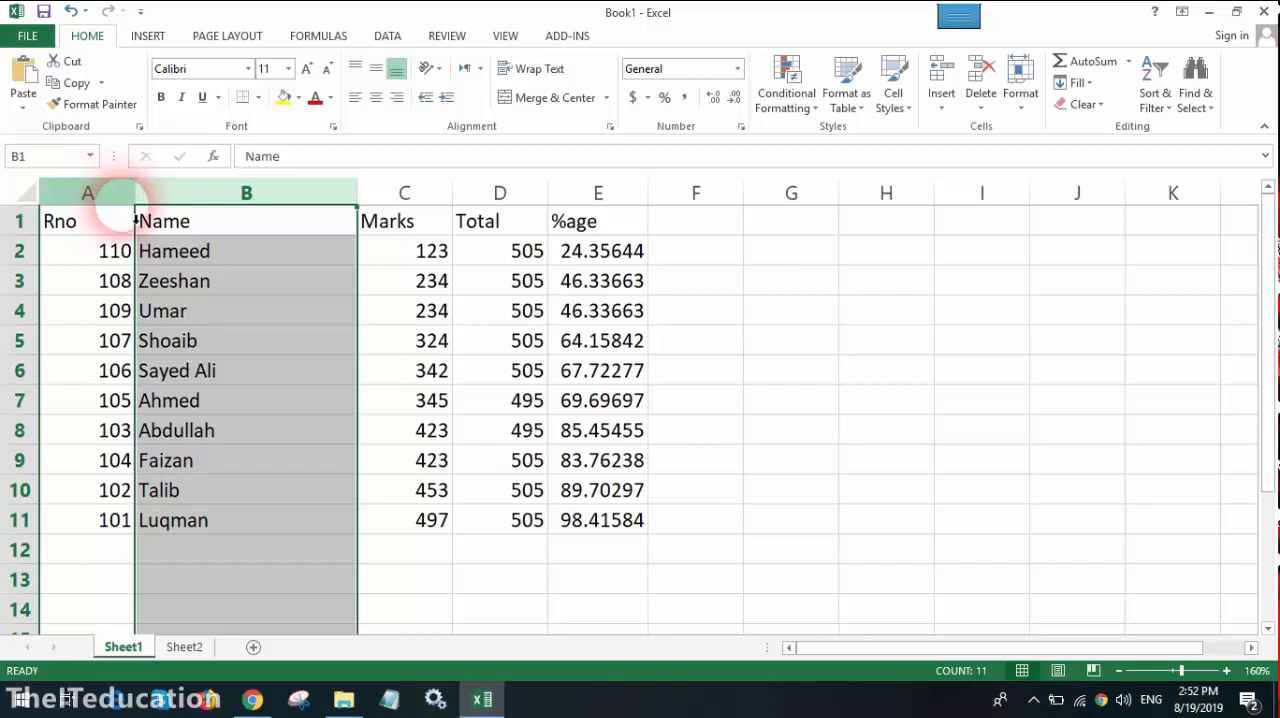
left_click(412, 362)
Step: Insert two blank rows above the header row of the student table
left_click(22, 224)
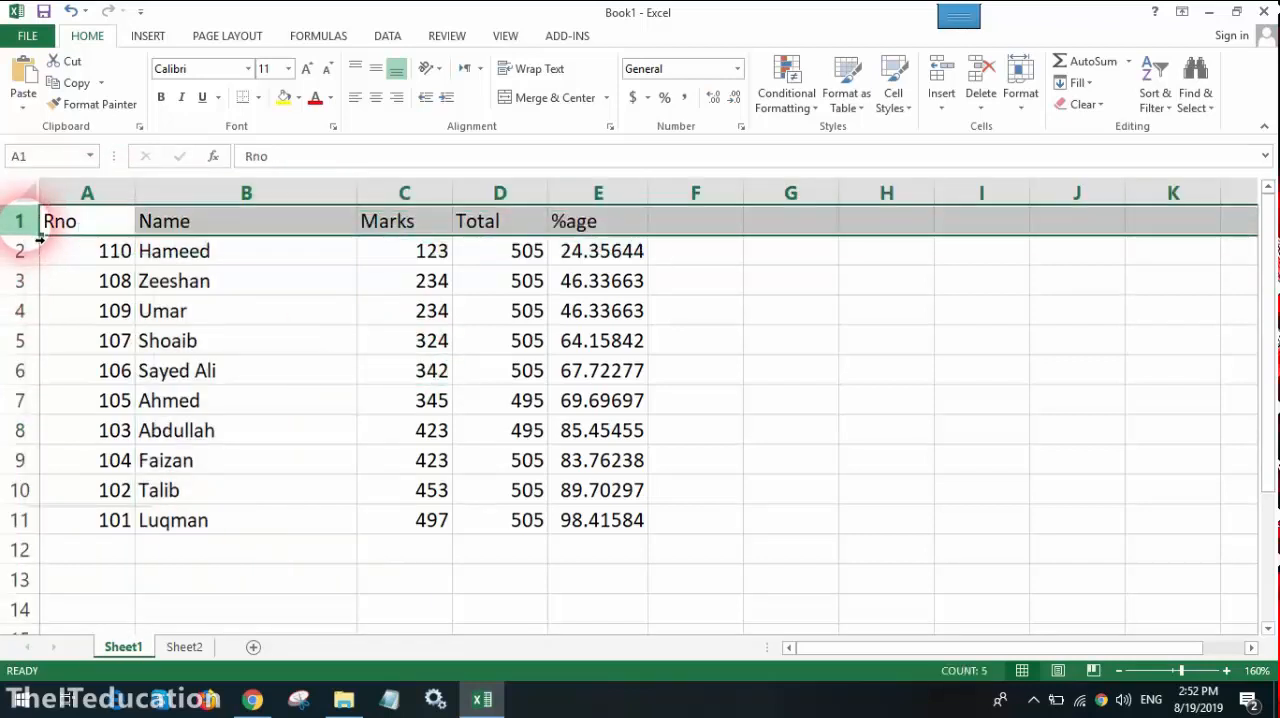
right_click(26, 226)
left_click(86, 358)
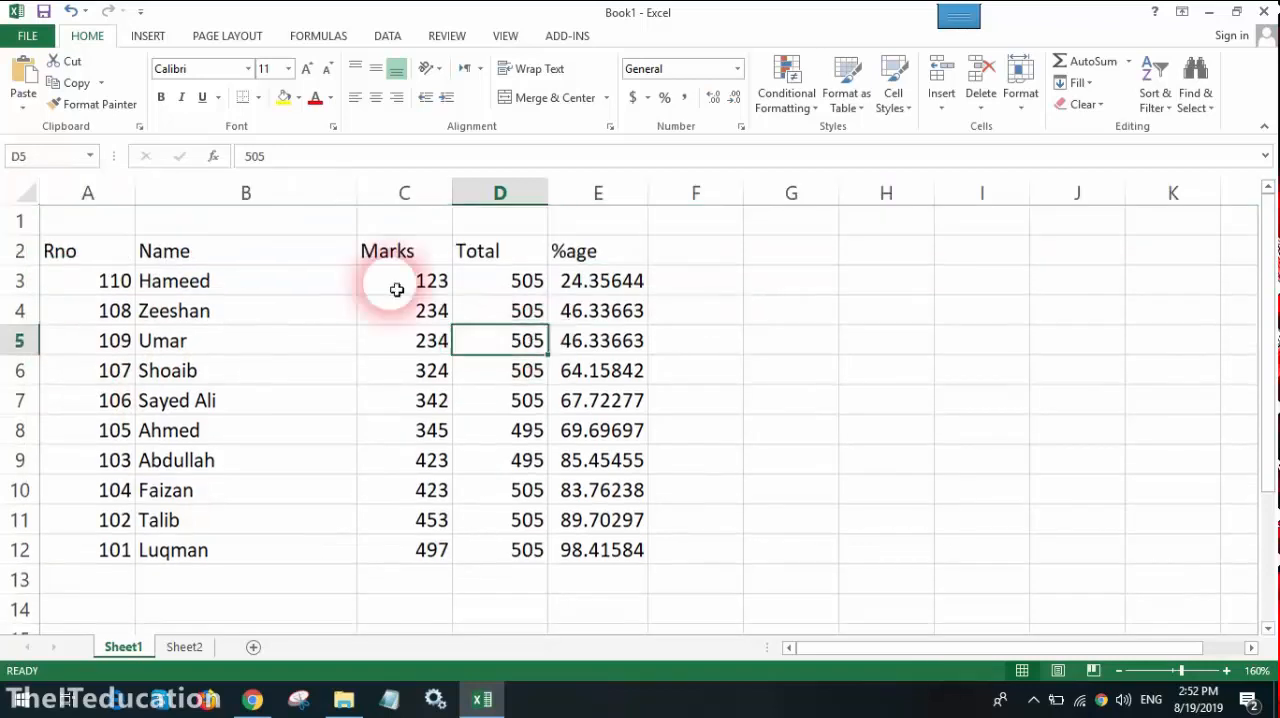
left_click(22, 222)
right_click(34, 224)
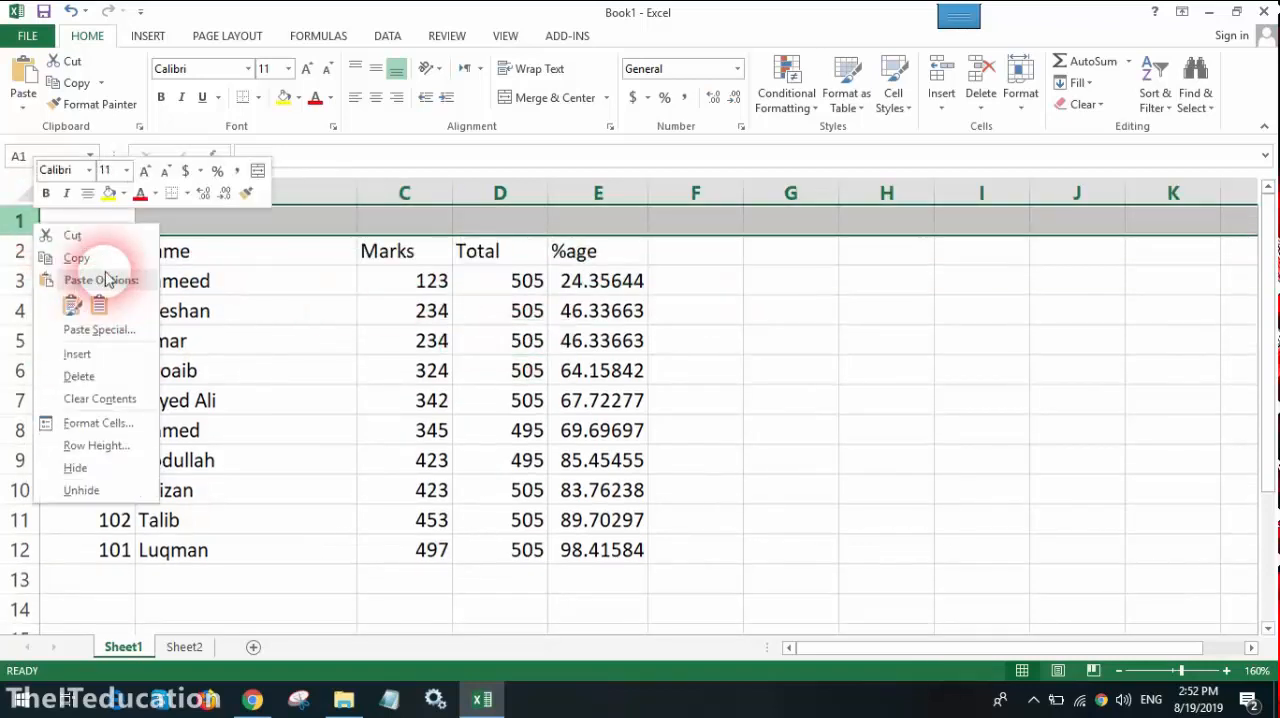
left_click(105, 356)
left_click(110, 245)
left_click(107, 231)
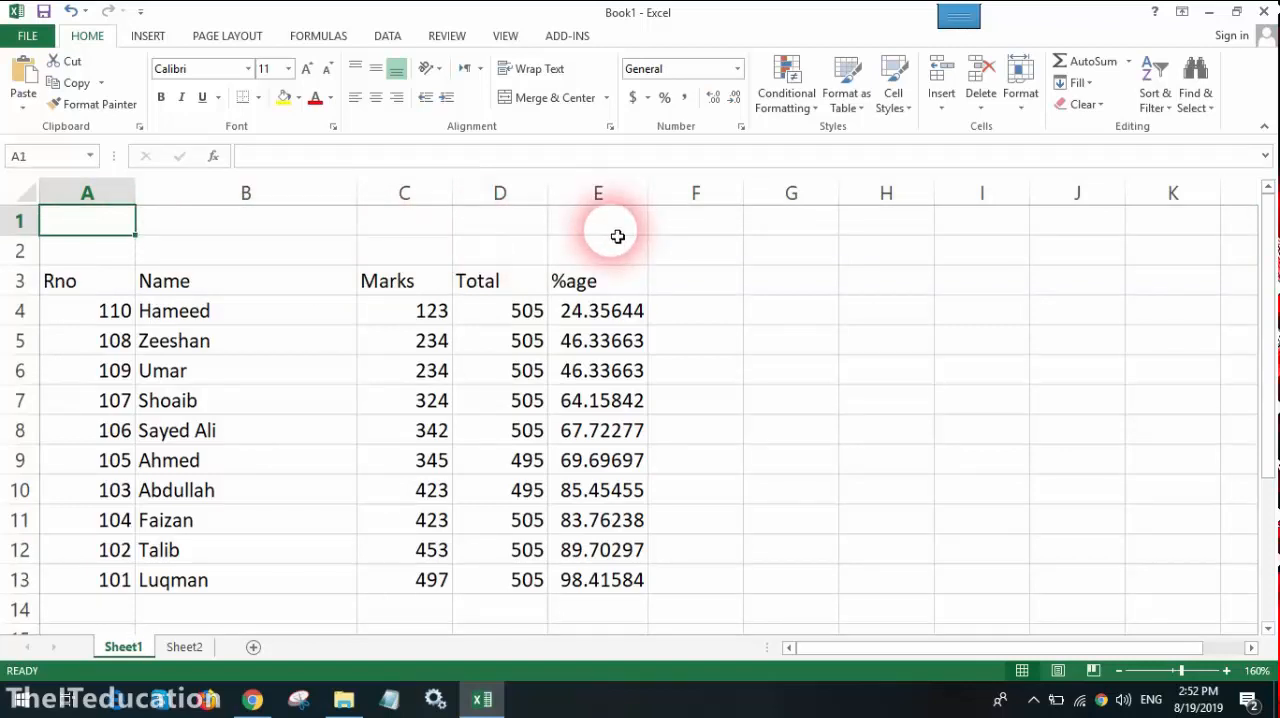
Step: Merge and center the blank cells A1:F1 above the student table
left_click(471, 222)
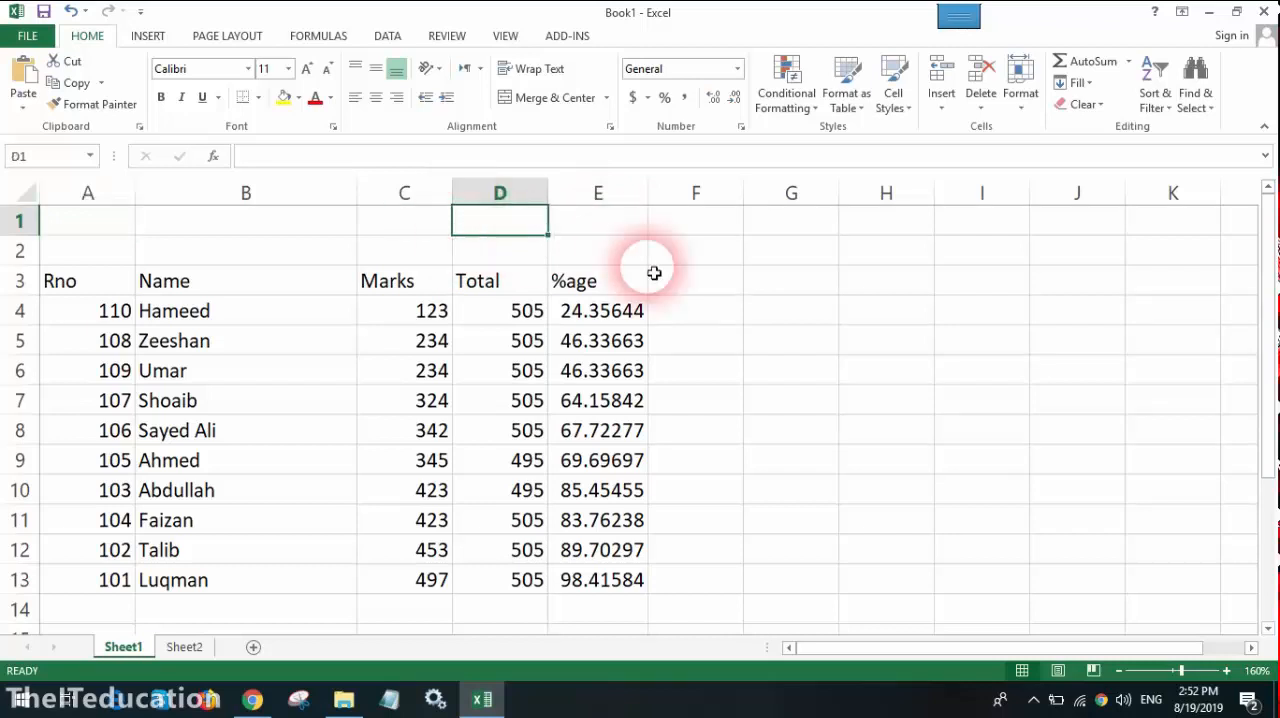
left_click(443, 276)
left_click_drag(88, 222, 690, 212)
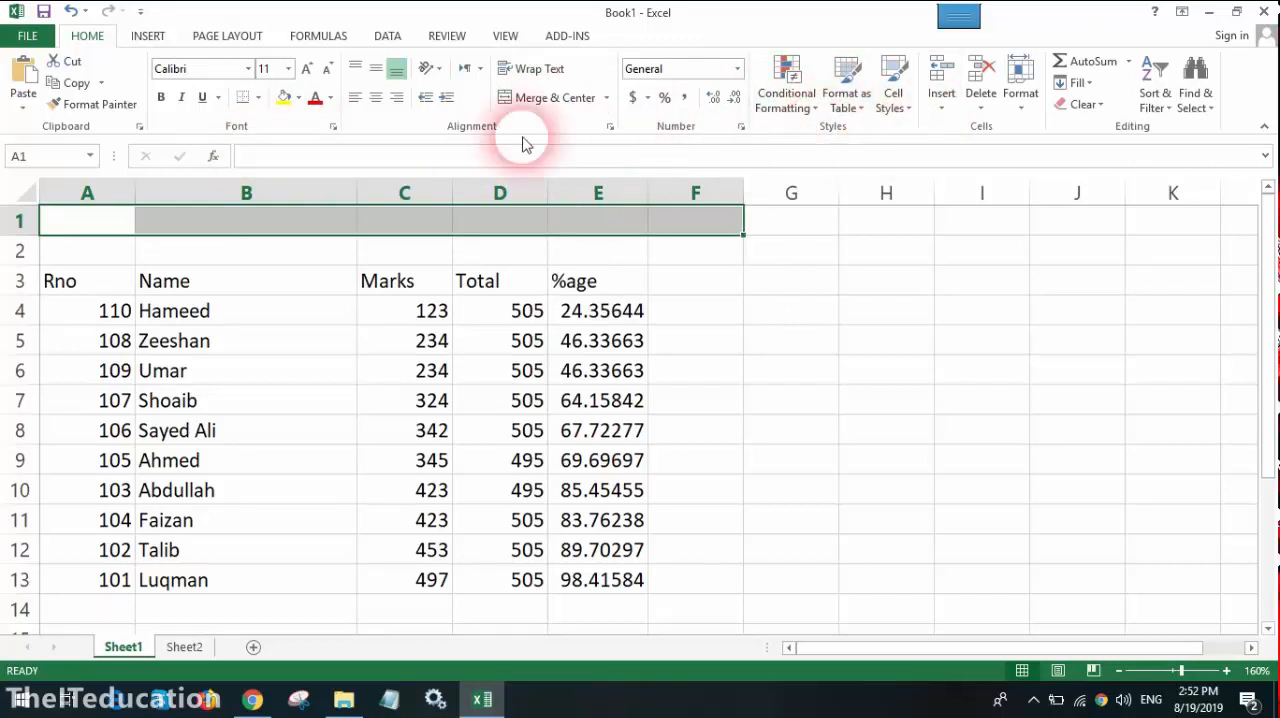
left_click(556, 97)
left_click(486, 275)
left_click(423, 220)
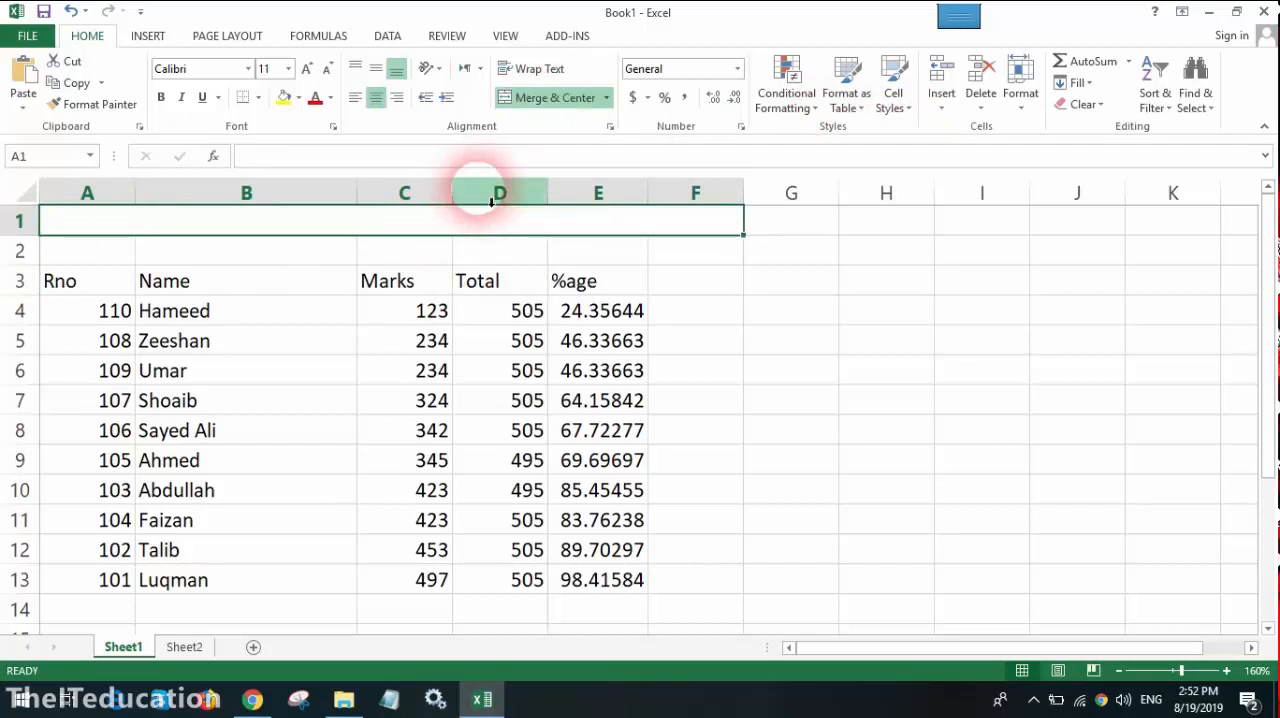
Step: Widen the Name column B and increase the height of header row 3
left_click_drag(357, 200, 423, 207)
left_click_drag(29, 295, 44, 393)
left_click(406, 317)
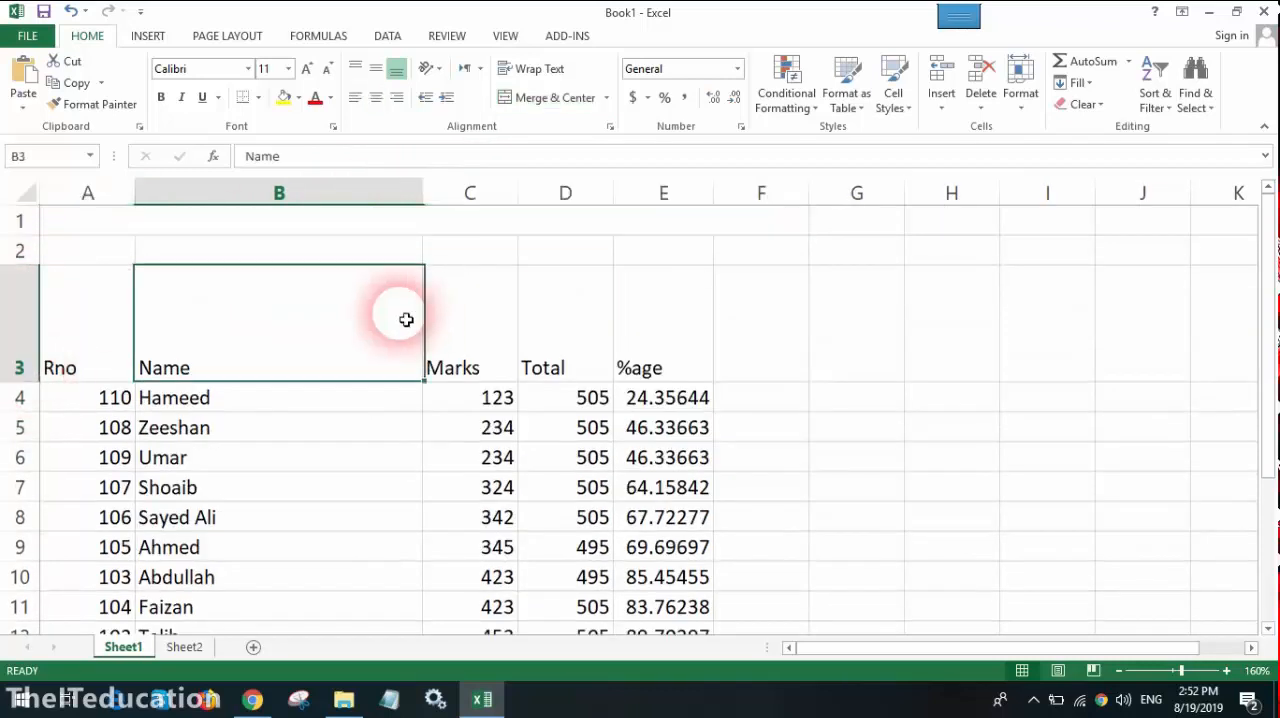
Step: Select the table's header cells A3:E3, from Rno to %age
left_click_drag(114, 346, 690, 322)
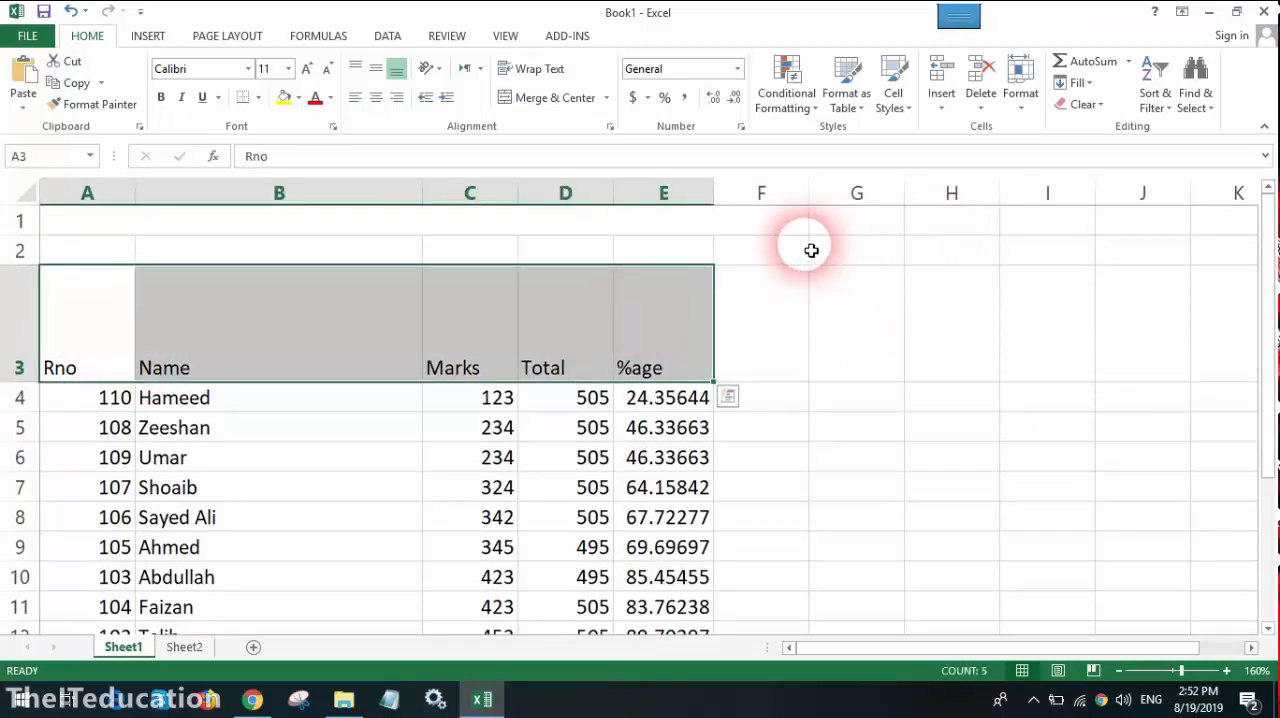